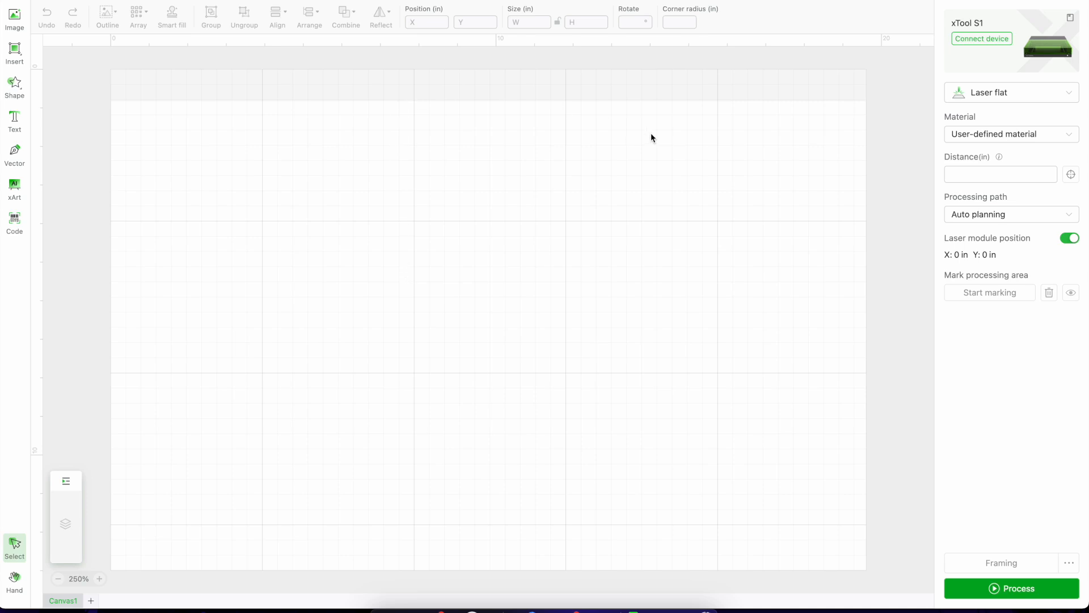
Draw a rectangle about 9.9 in wide and 5.9 in high in the upper middle of the work area.
left_click(21, 55)
left_click(39, 73)
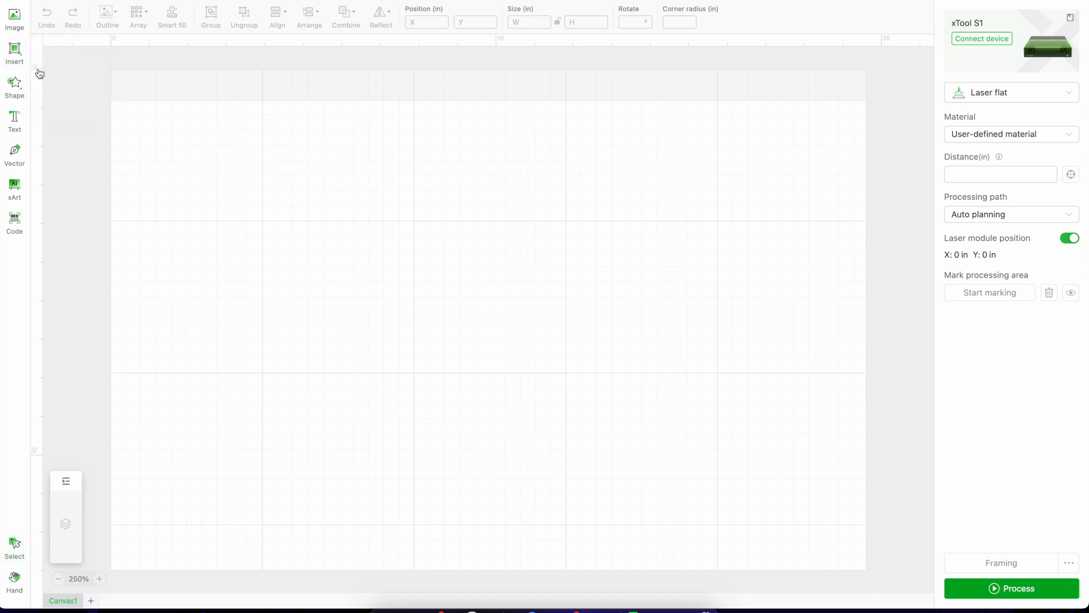
left_click_drag(270, 152, 653, 378)
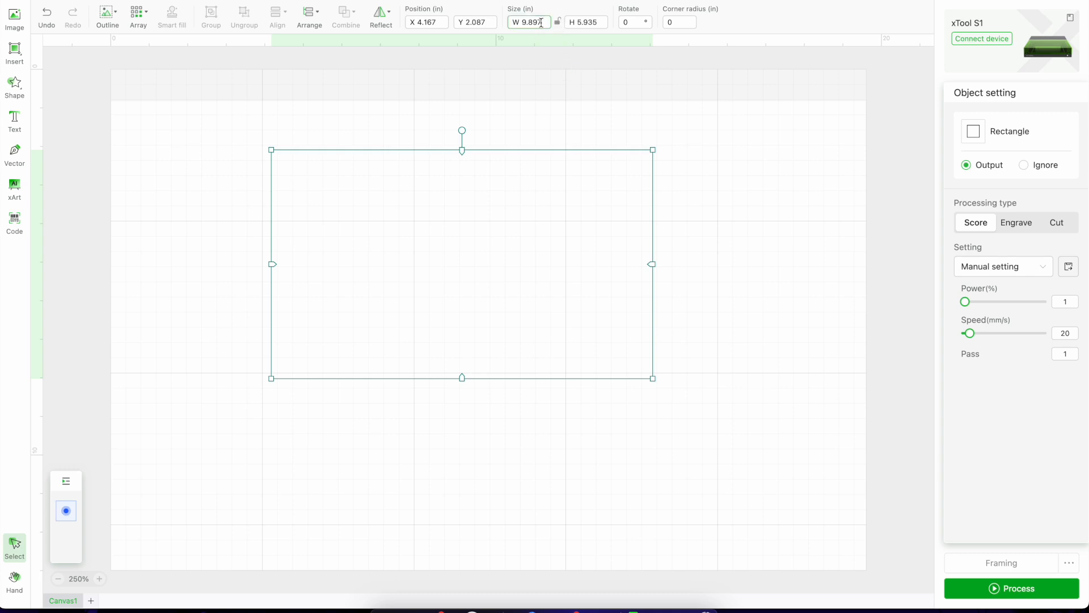
Resize the rectangle to 7 in wide by 5 in high and move it to about X 5.9, Y 3.9 in.
key("BackSpace")
key("BackSpace")
key("BackSpace")
key("BackSpace")
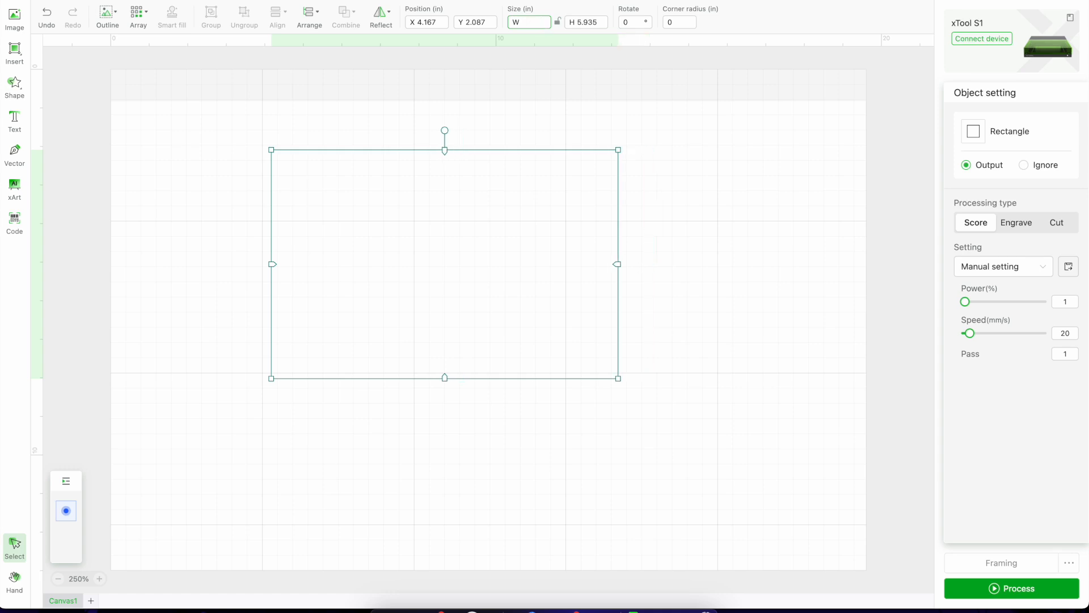
type("7")
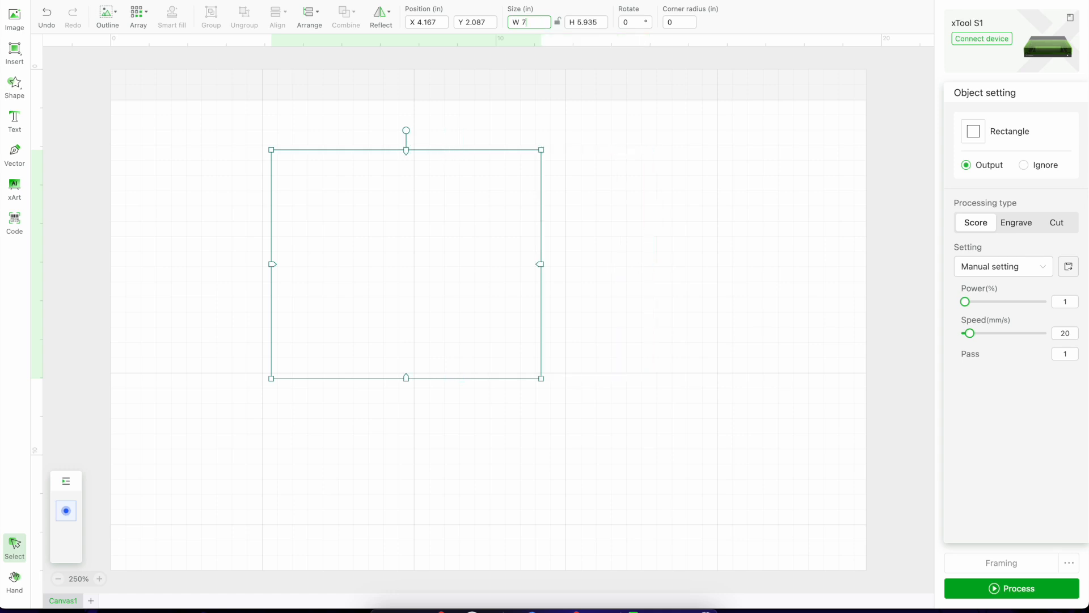
left_click(604, 22)
key("BackSpace")
key("BackSpace")
key("BackSpace")
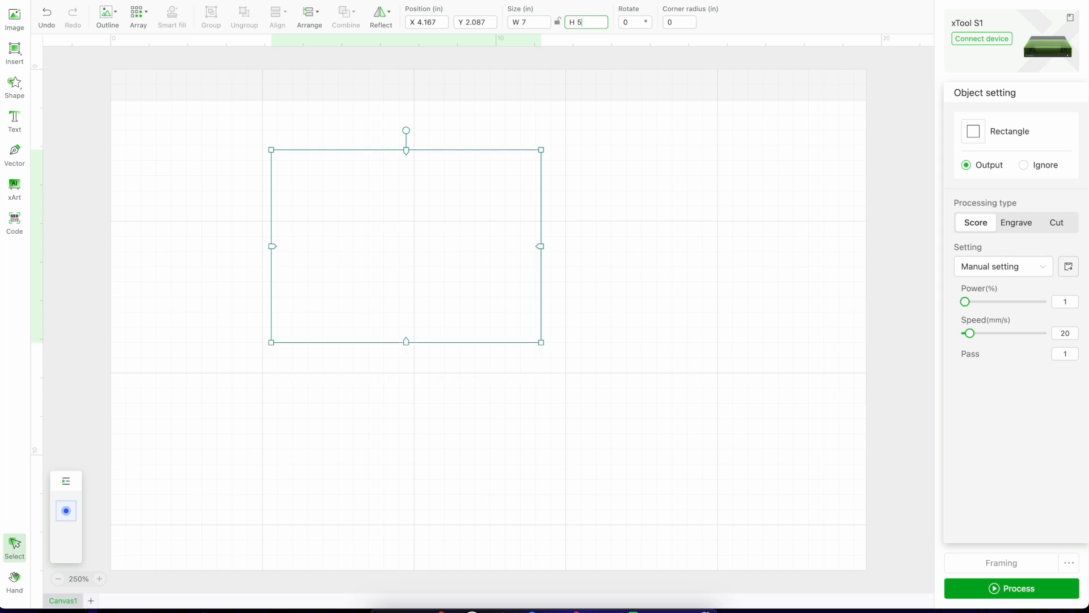
left_click_drag(472, 221, 539, 288)
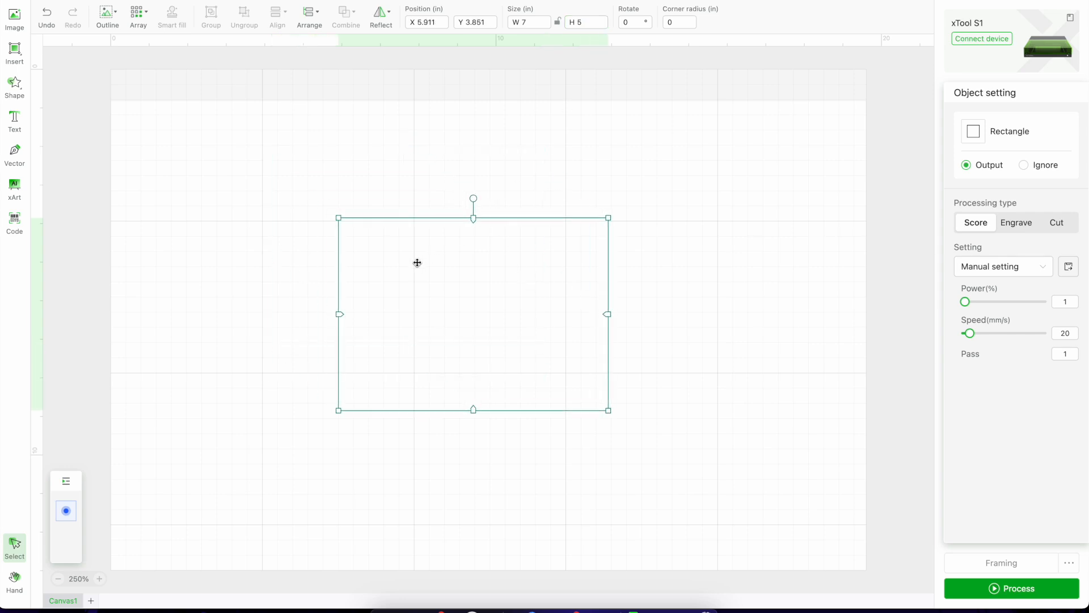
Outline the rectangle with a 1 in offset distance and no inner outline for bitmap.
left_click(117, 23)
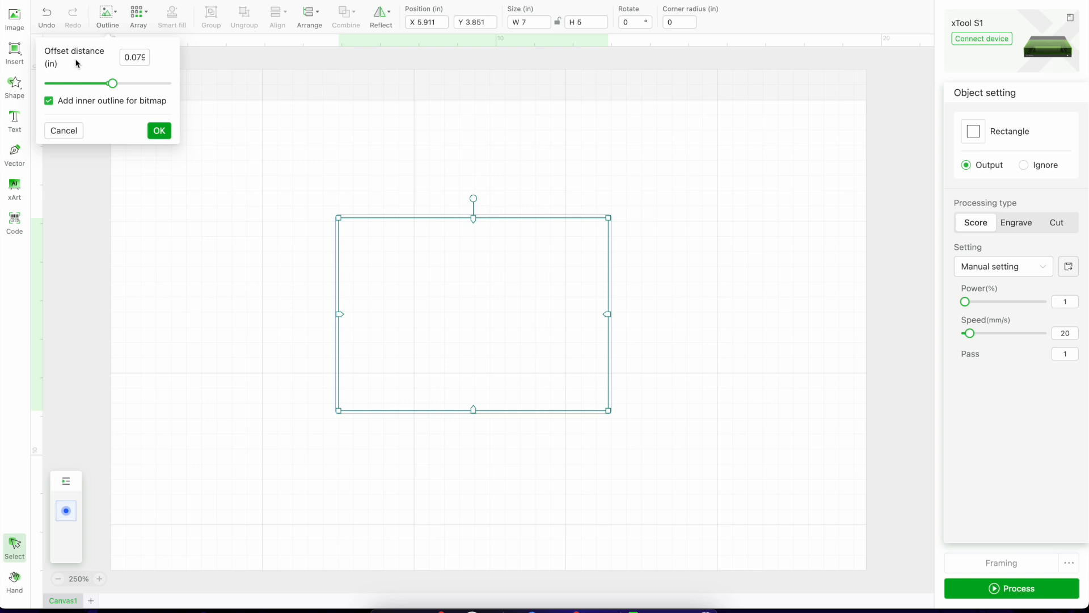
left_click(49, 101)
left_click_drag(125, 57, 149, 59)
type("1")
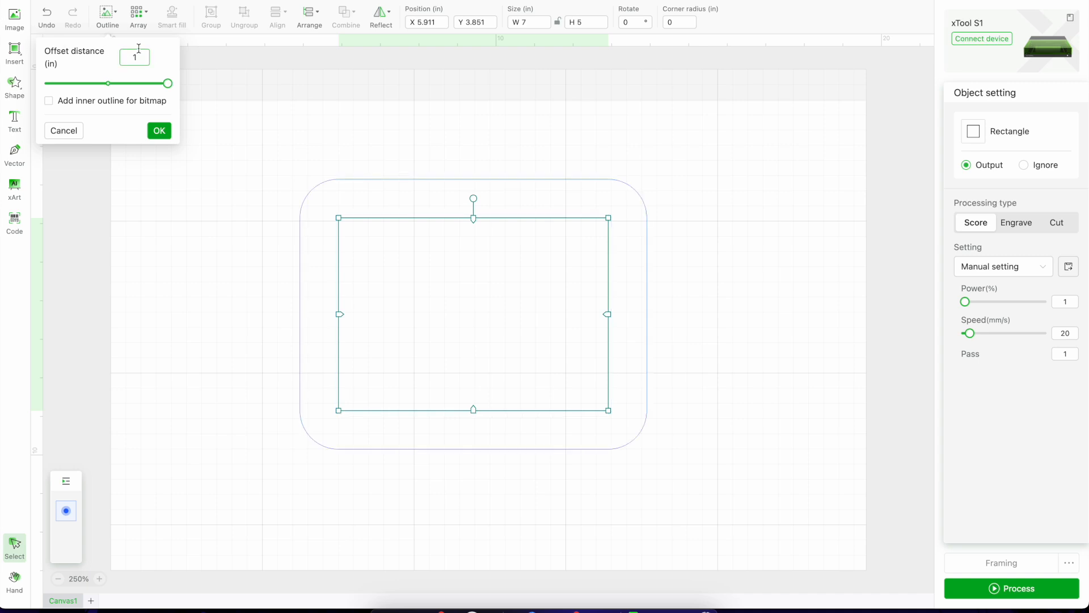
type(".5")
left_click(157, 130)
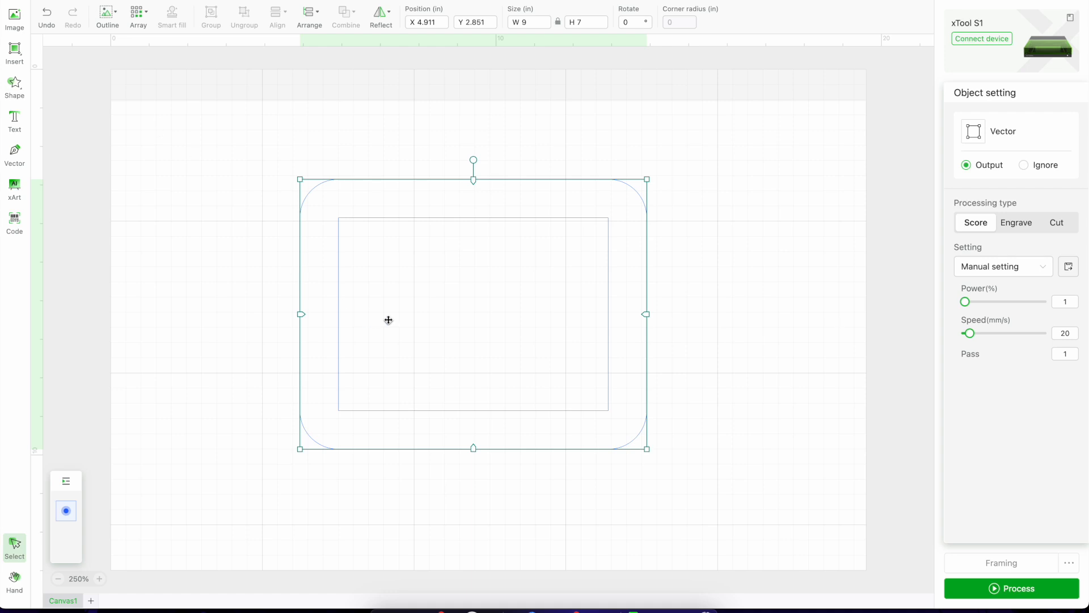
left_click(436, 150)
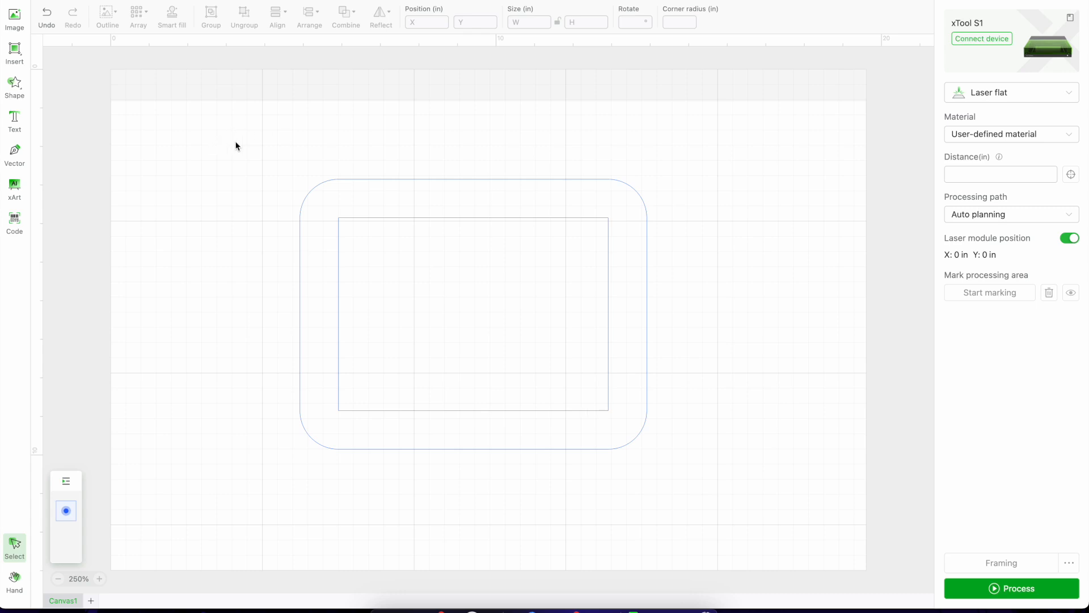
Copy both frame outlines, then group the originals and park them past the work area's right edge at about X 15.9, Y 0.2 in.
left_click_drag(242, 142, 720, 472)
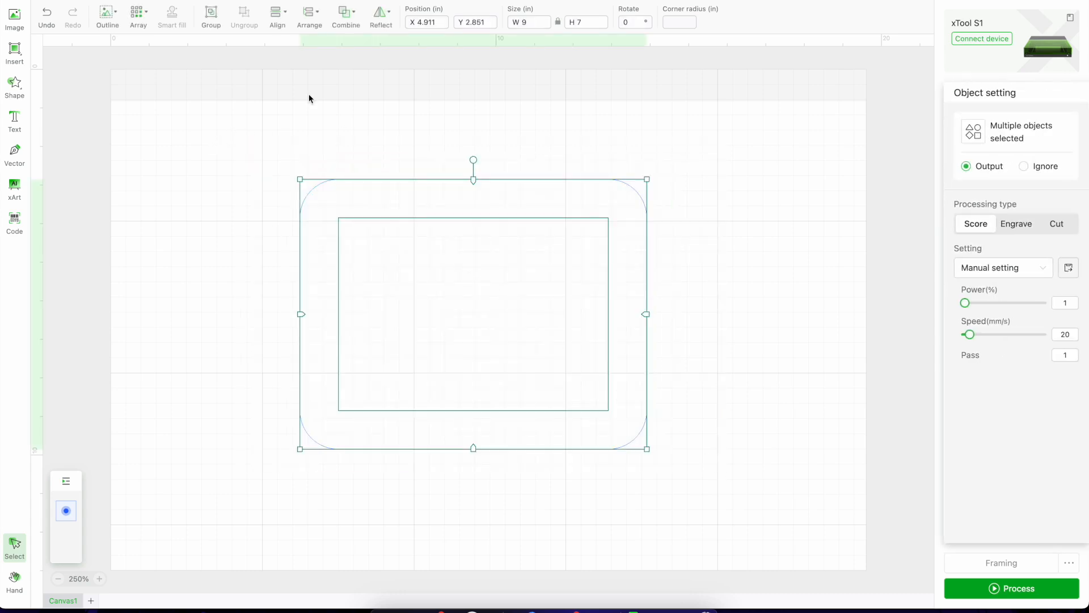
right_click(392, 227)
left_click(408, 259)
left_click_drag(320, 234, 405, 175)
left_click(209, 21)
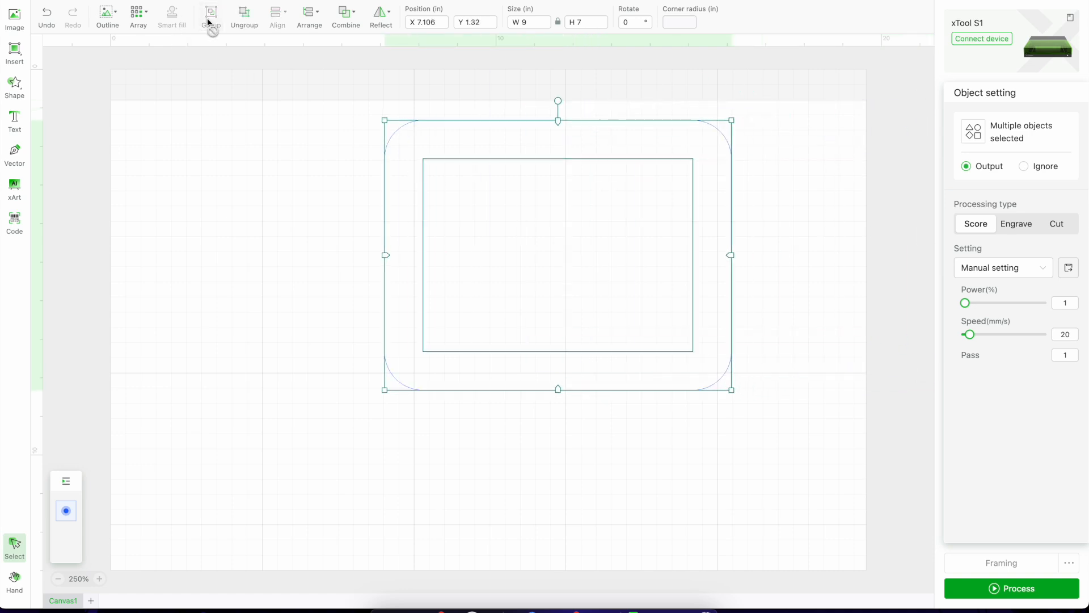
left_click_drag(426, 134, 770, 91)
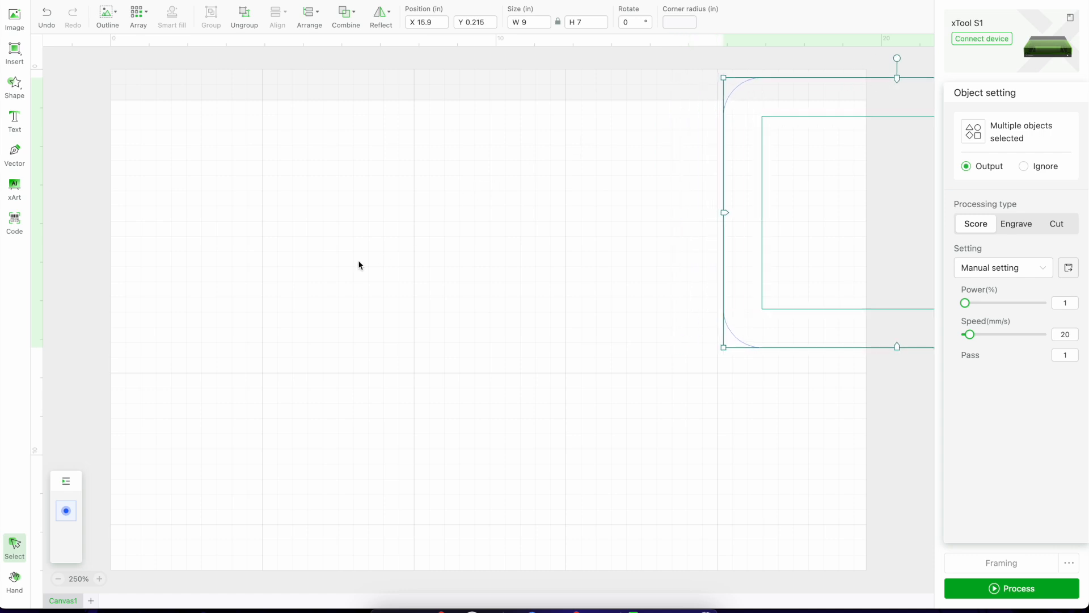
Paste the copied frame outlines and position them near the middle of the work area, clear of the parked group.
right_click(359, 264)
left_click(382, 275)
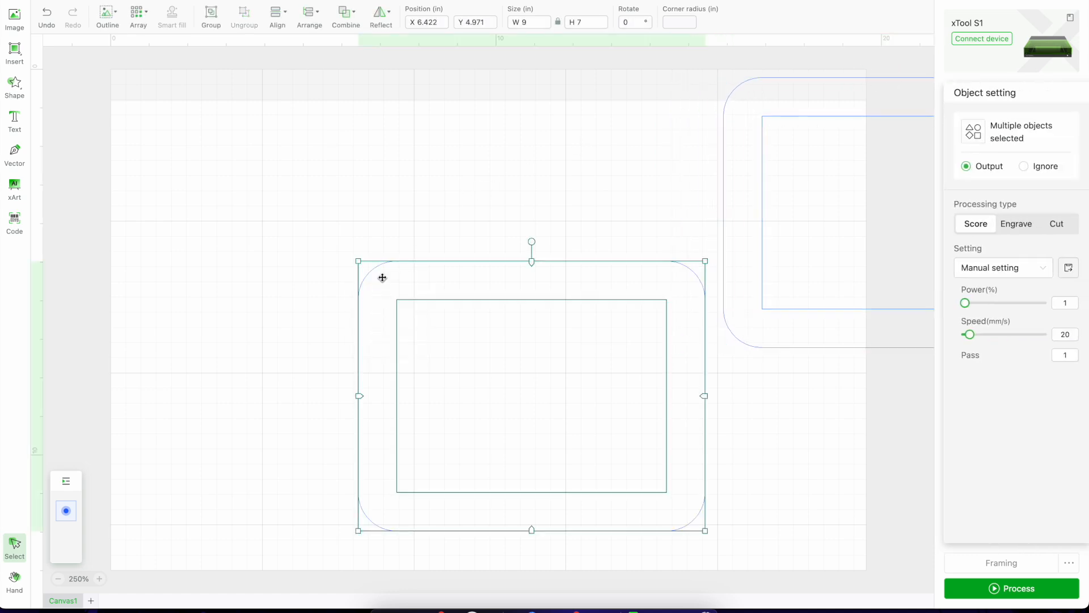
left_click_drag(452, 348, 372, 258)
left_click(686, 315)
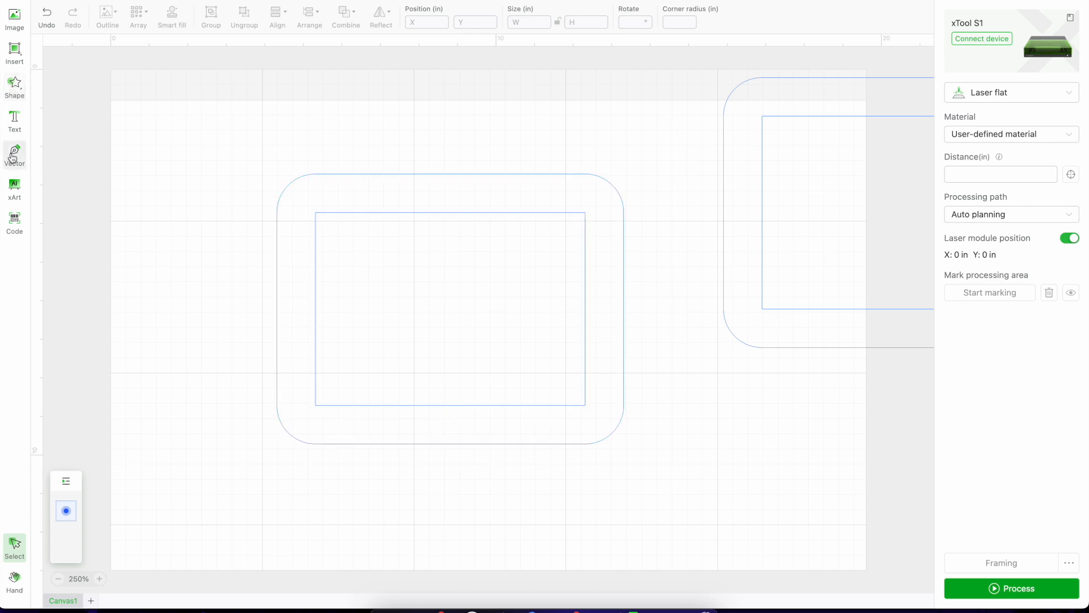
Add a text object above the frame outlines reading "Halloween".
left_click(13, 120)
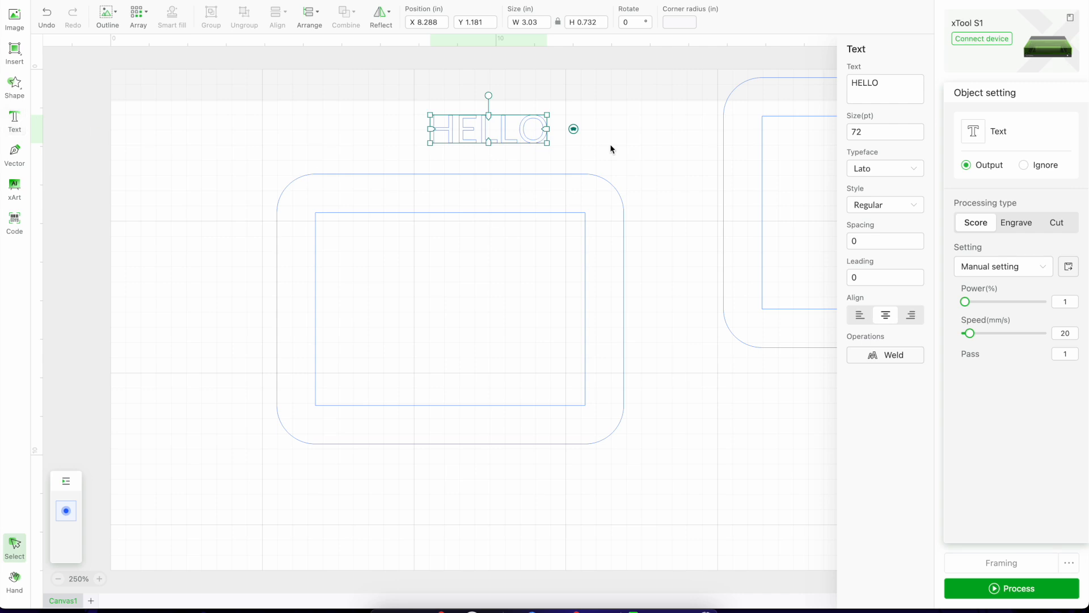
left_click(894, 84)
key("BackSpace")
key("BackSpace")
key("BackSpace")
key("BackSpace")
type("allo")
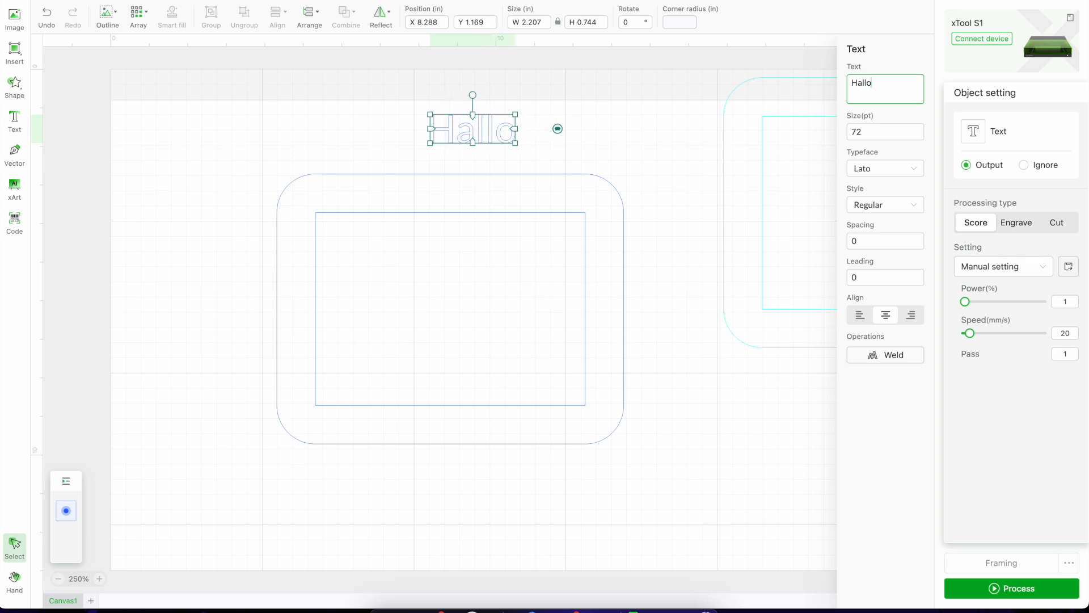
type("ween")
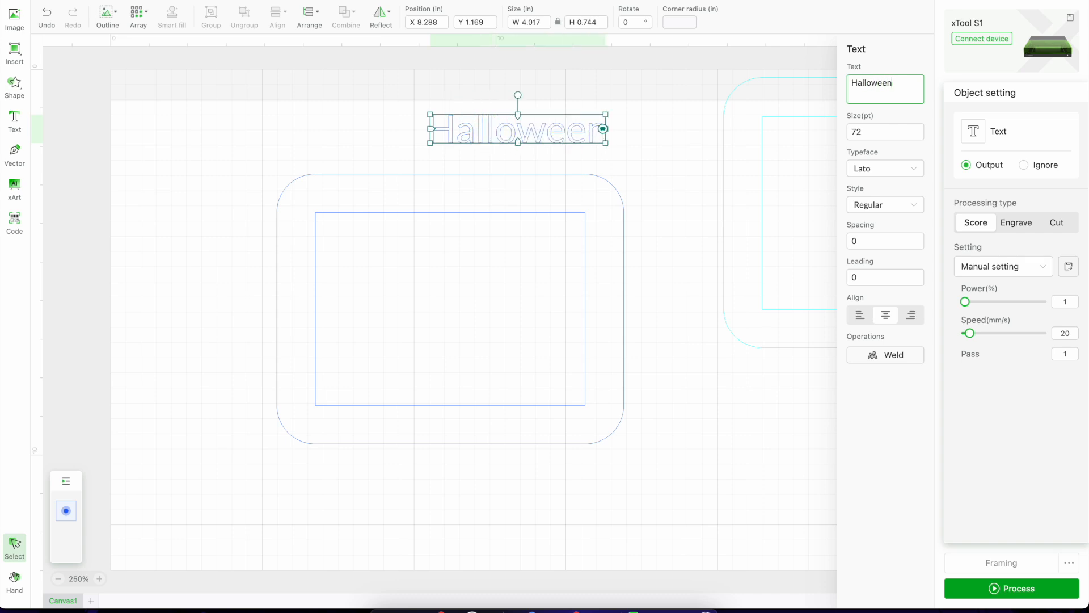
Set the Halloween text's typeface to Dancing Script and its style to Bold.
left_click(913, 172)
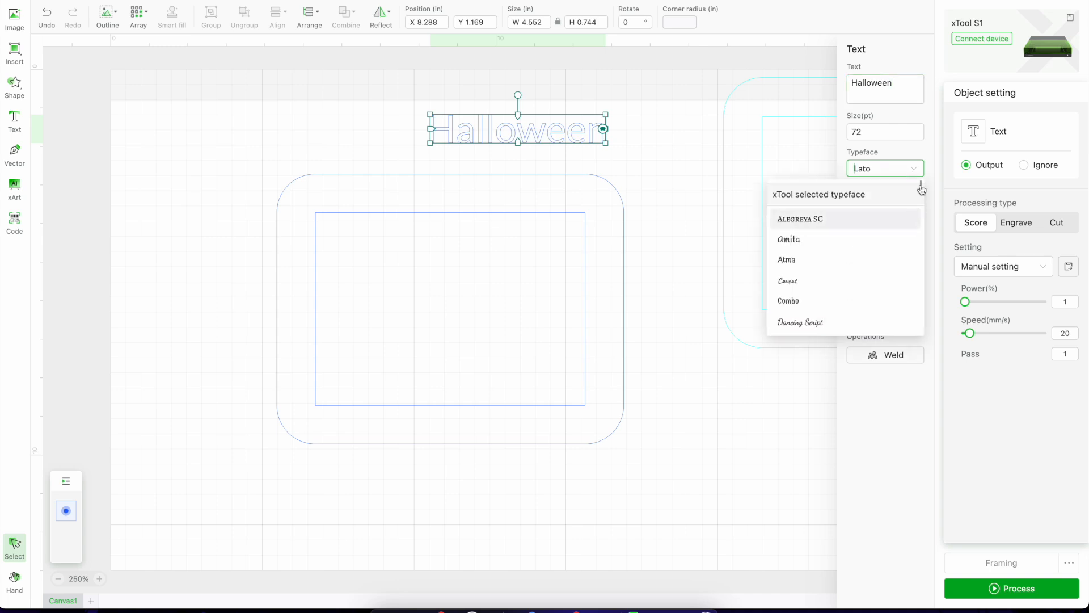
scroll(921, 189, "down", 10)
scroll(922, 189, "up", 5)
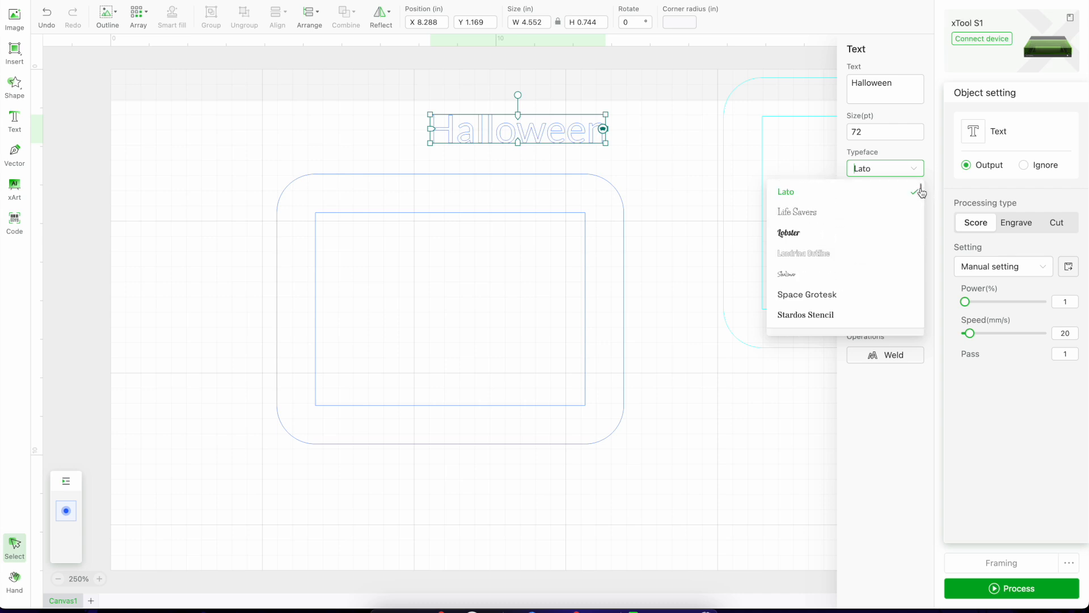
scroll(921, 189, "up", 5)
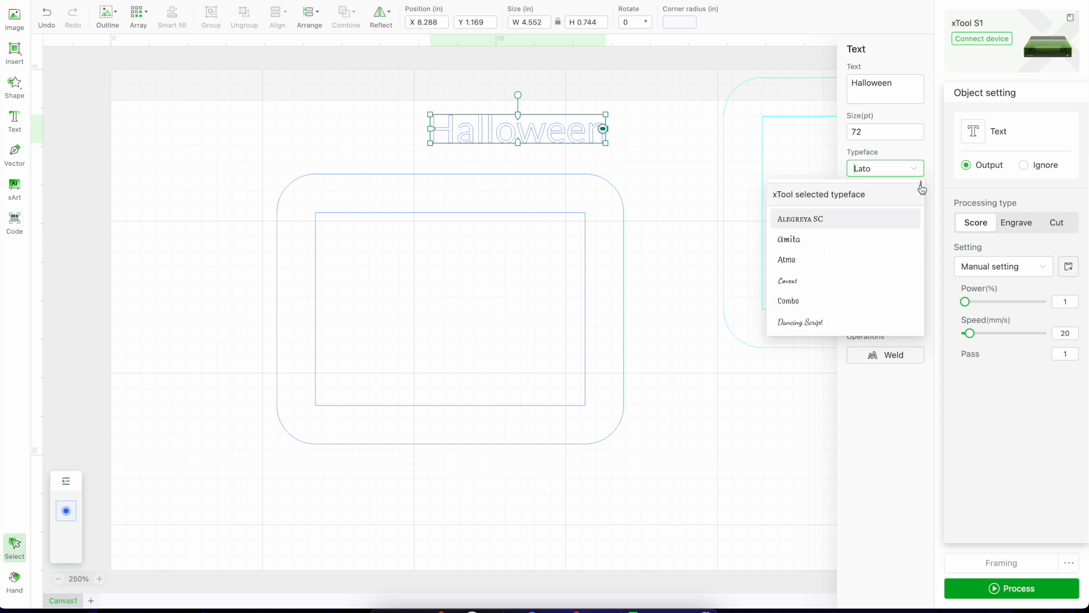
left_click(835, 327)
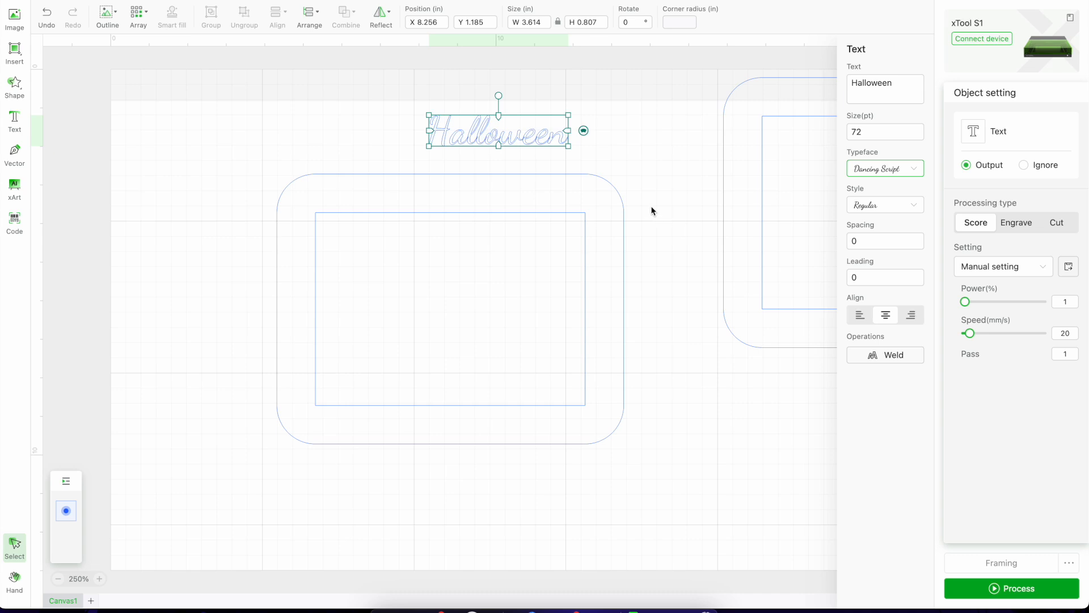
left_click(863, 206)
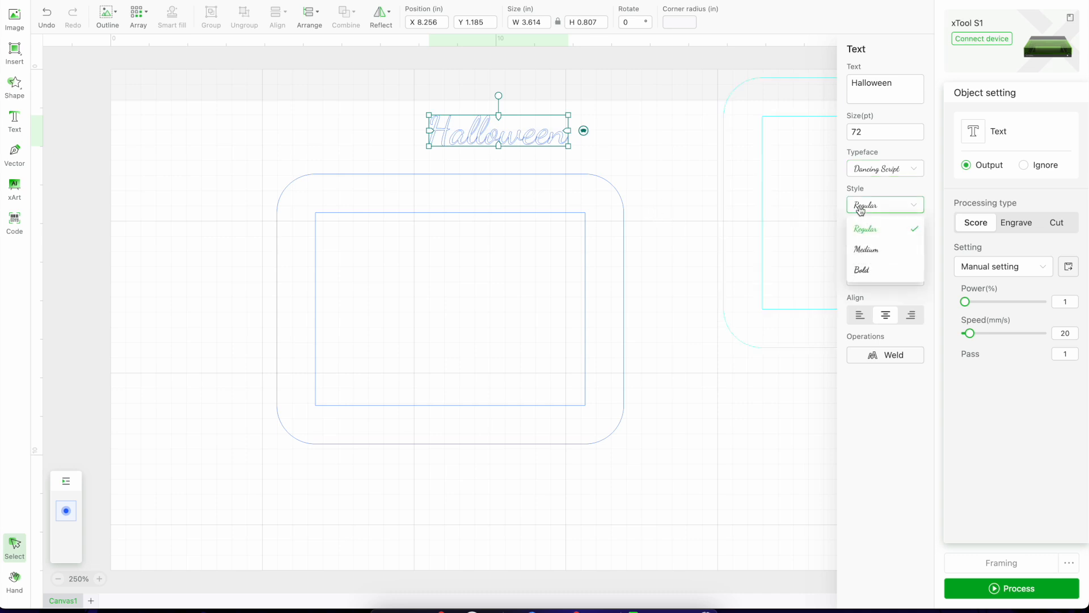
left_click(863, 271)
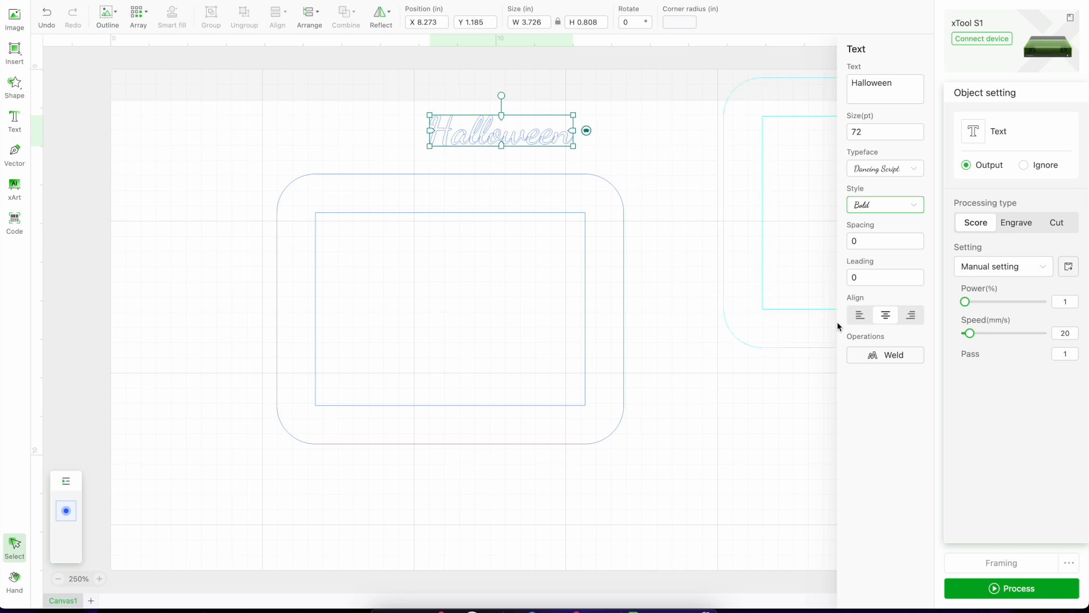
Weld the Halloween text and enlarge it to about 8 in wide, placed across the frame's bottom border.
left_click(871, 363)
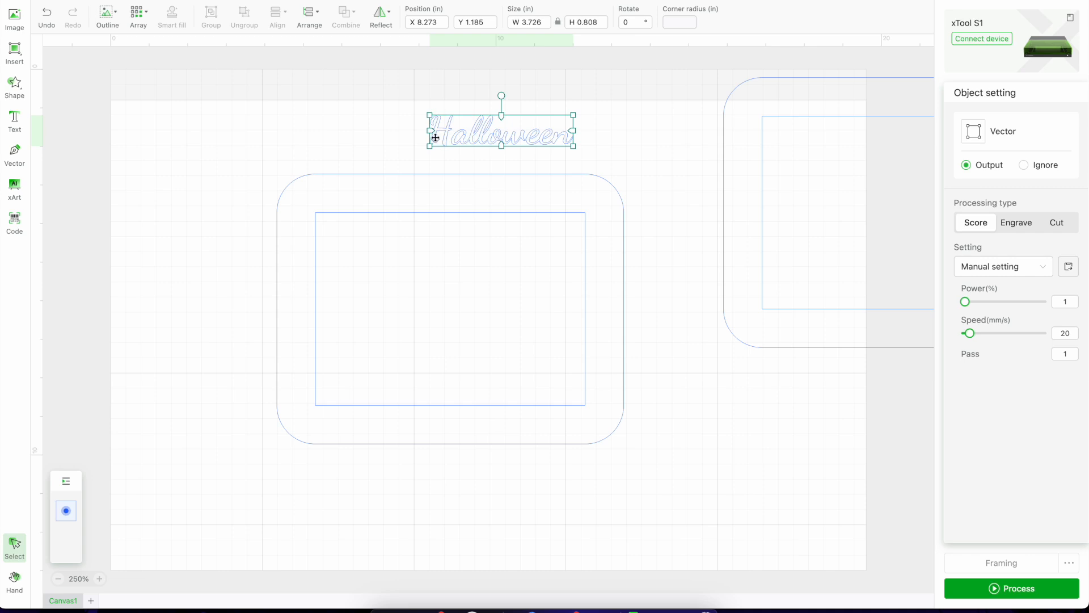
left_click_drag(432, 143, 440, 423)
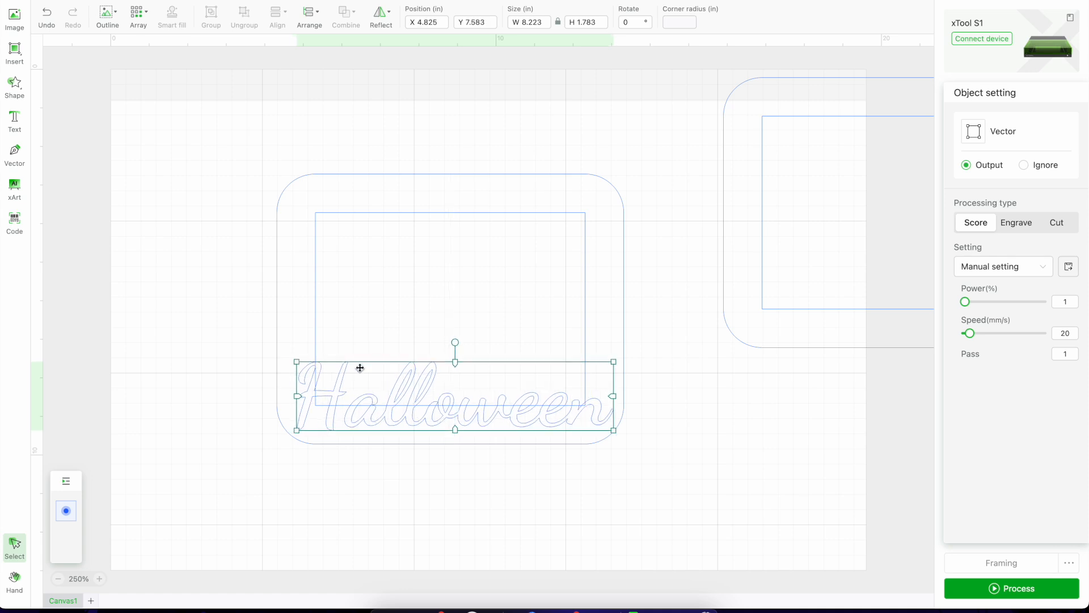
left_click_drag(614, 361, 605, 364)
left_click_drag(533, 406, 538, 408)
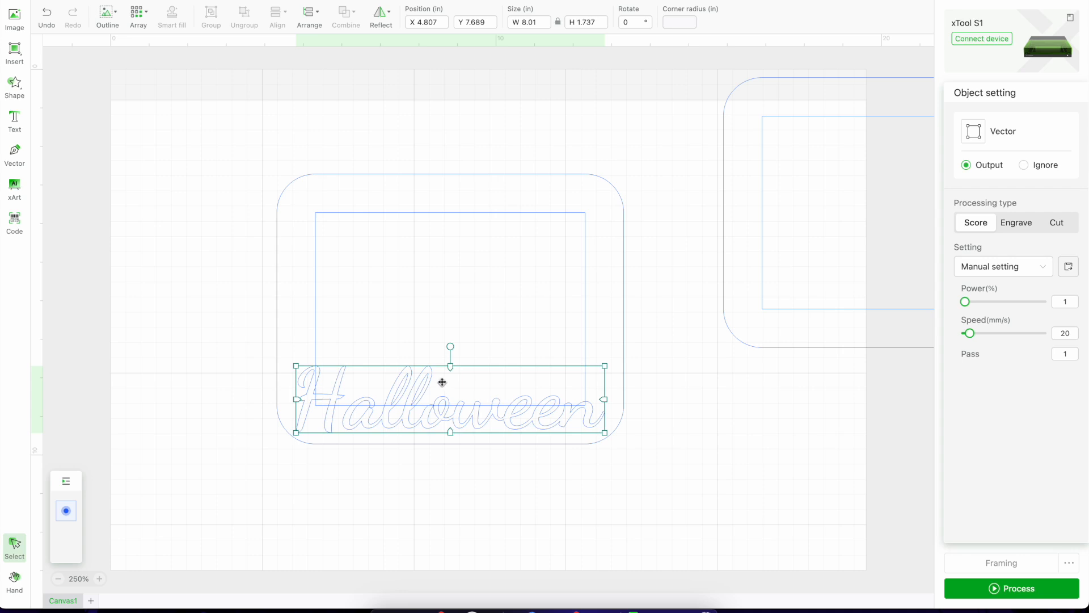
Try to outline the Halloween lettering with an offset distance of 0.125 in.
left_click(111, 25)
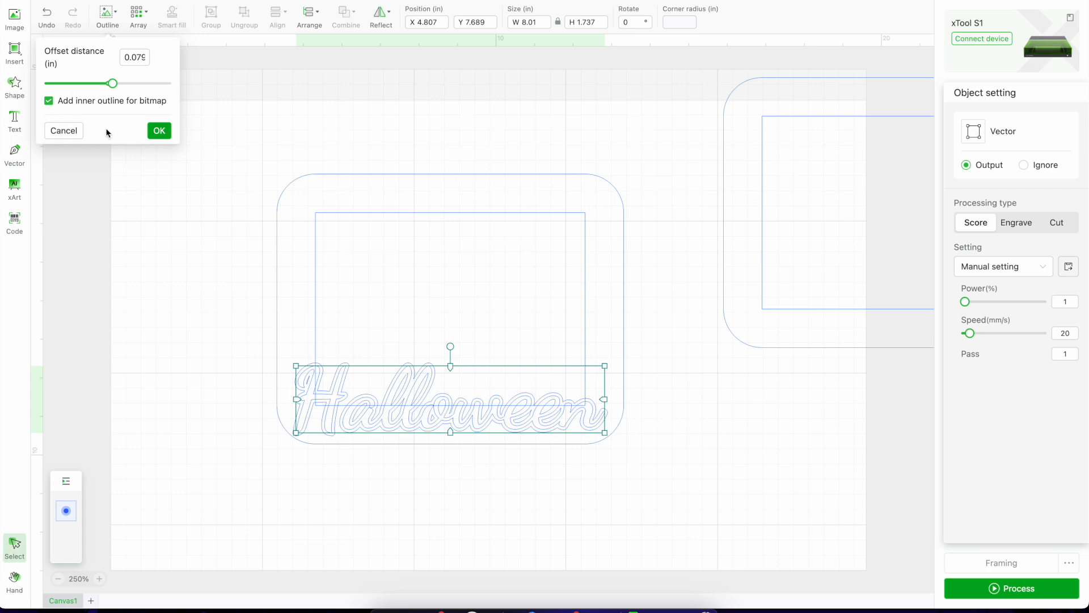
left_click(142, 58)
left_click_drag(124, 59, 156, 67)
type("0")
key("Return")
left_click(141, 60)
type(".12")
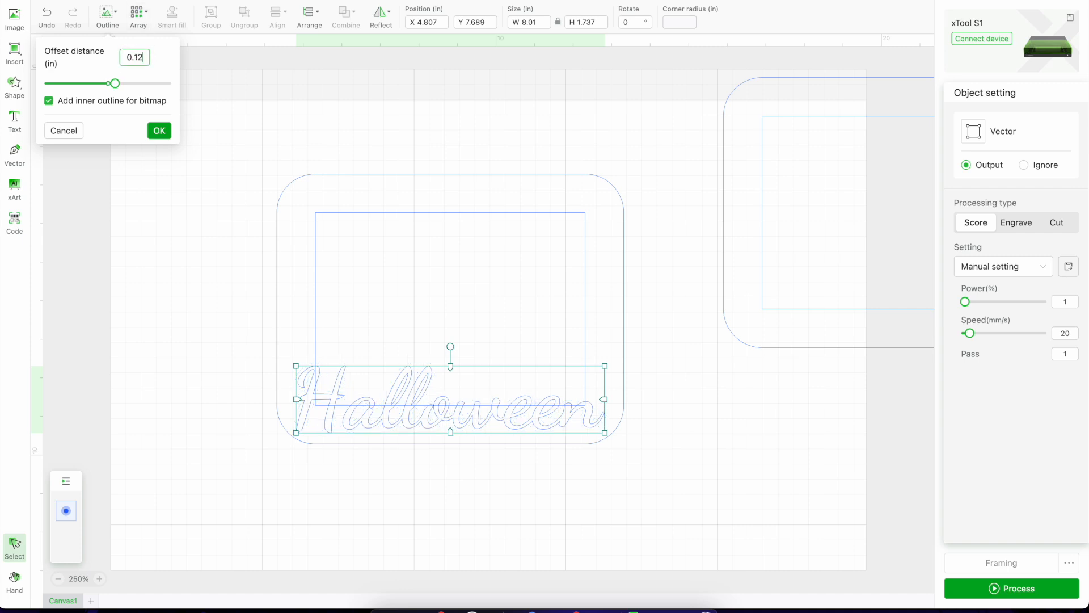
key("Return")
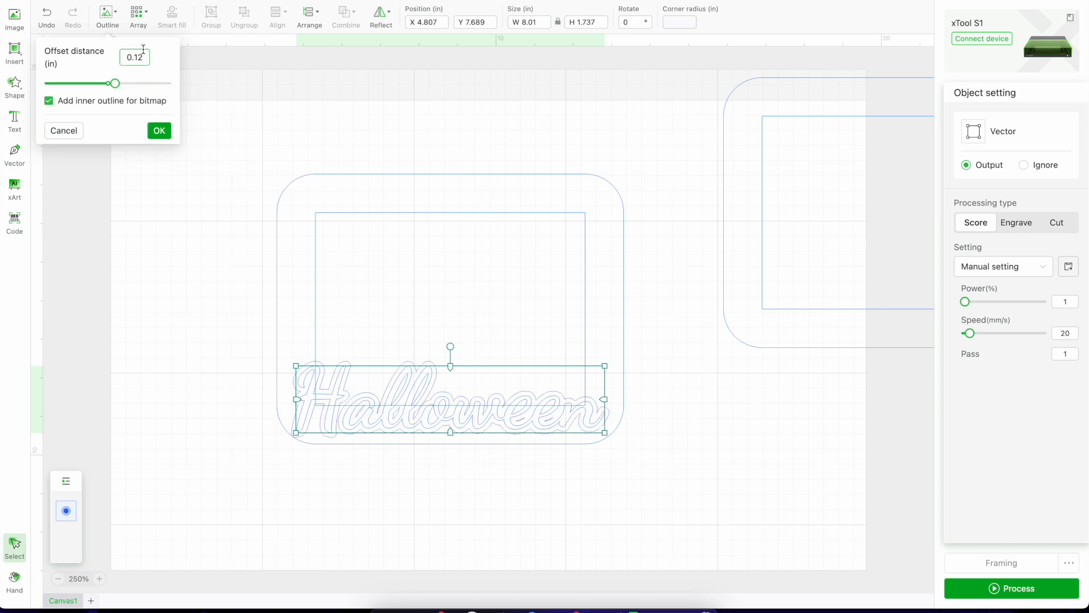
type("5")
key("Return")
left_click(229, 351)
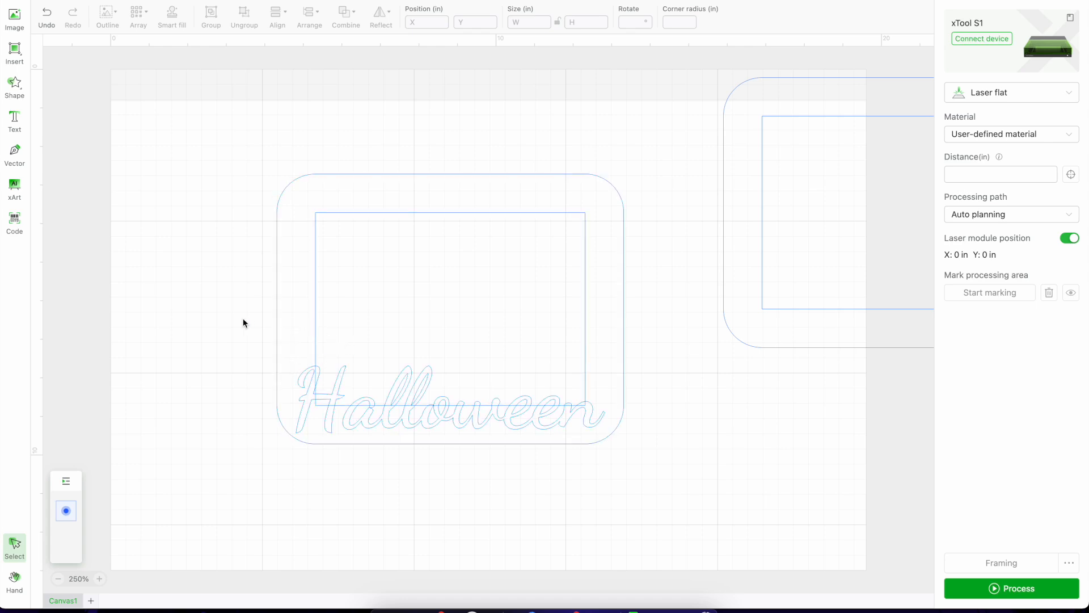
left_click_drag(245, 317, 350, 322)
left_click(126, 312)
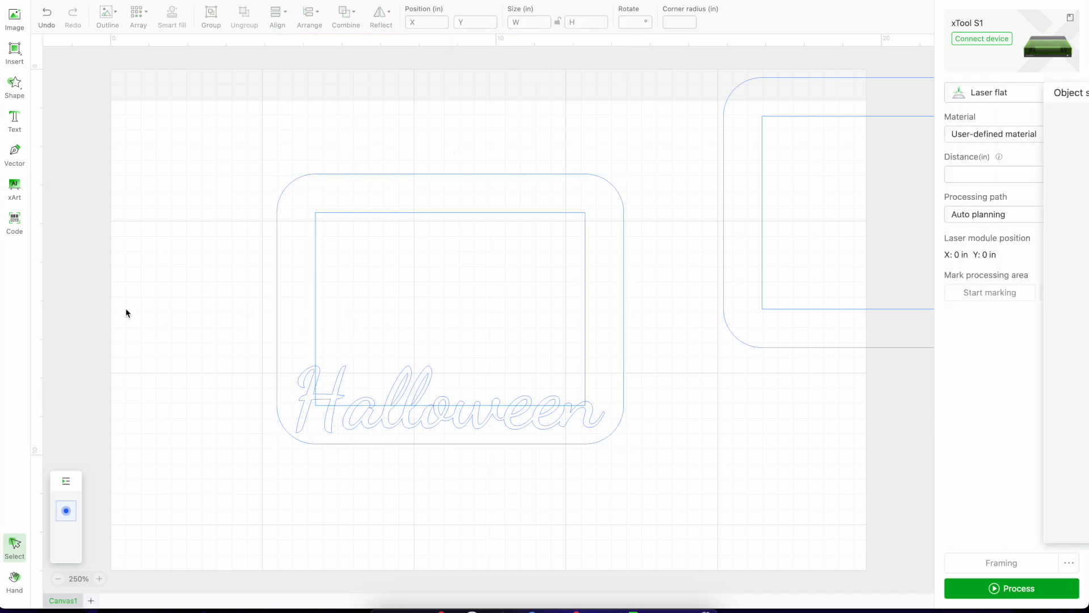
Outline the Halloween lettering with an offset distance of 0.125 in.
left_click(307, 427)
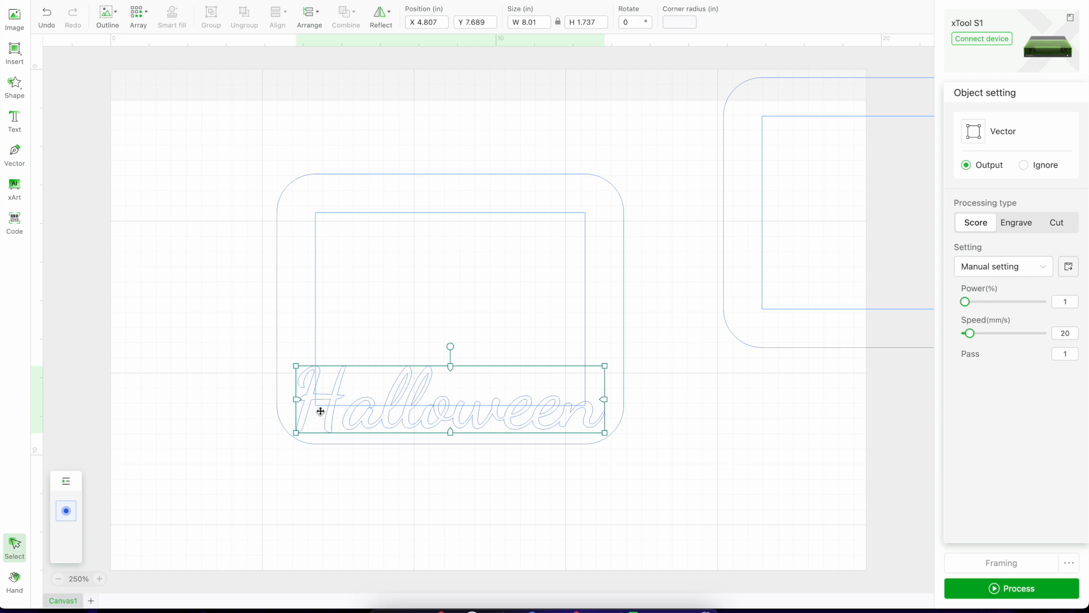
left_click(108, 16)
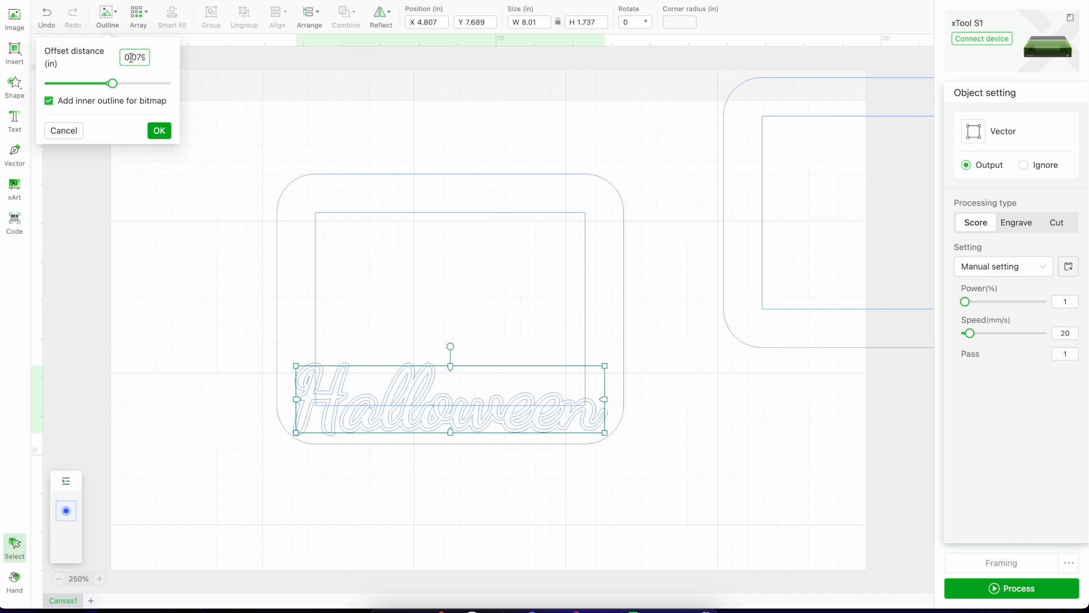
left_click_drag(126, 57, 147, 60)
type("0")
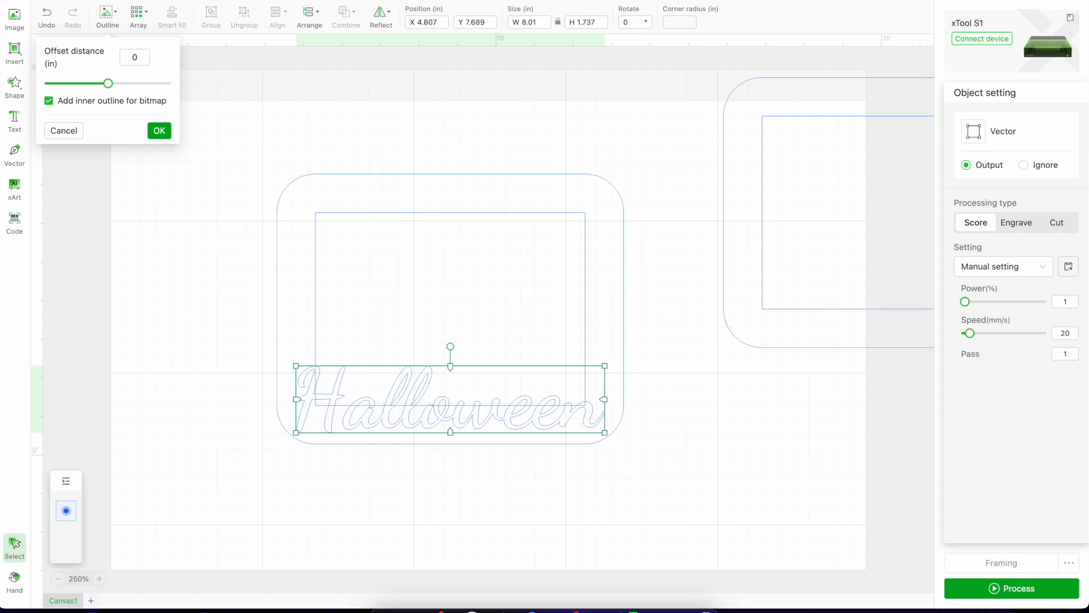
type(".125")
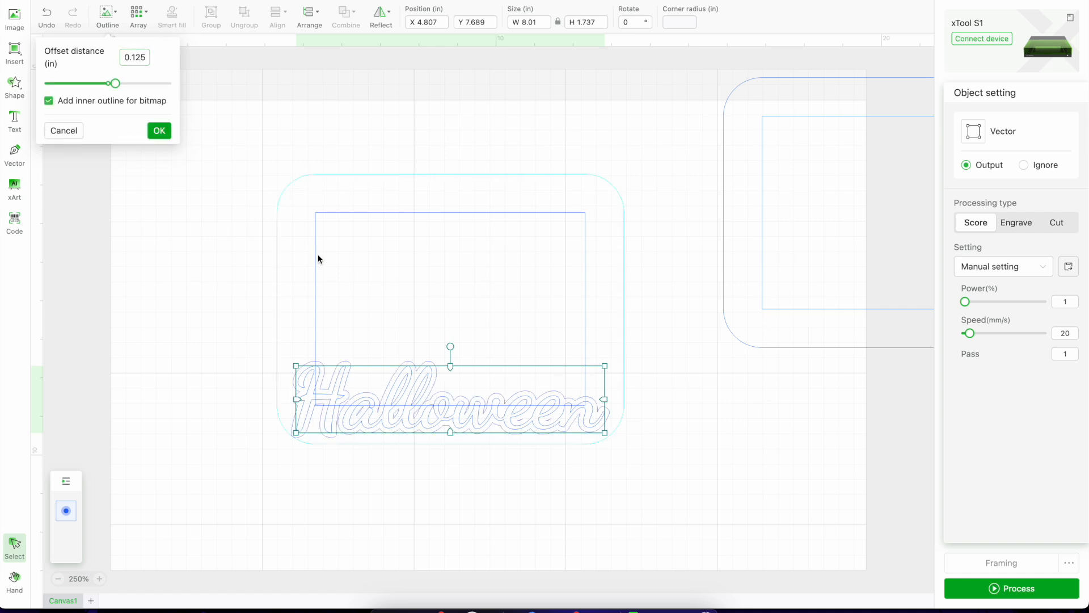
left_click(159, 131)
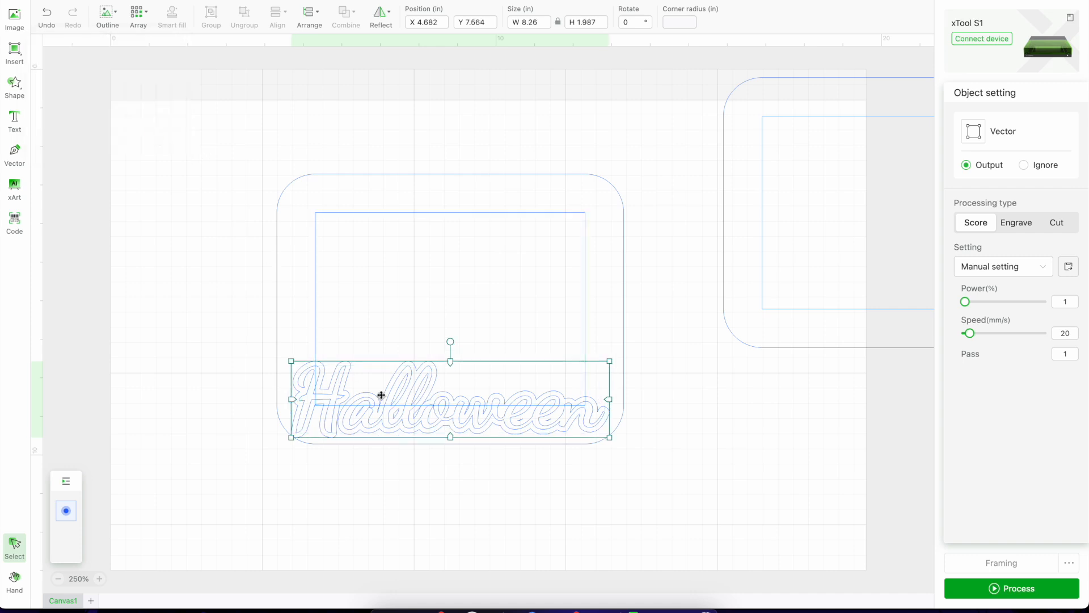
left_click(41, 26)
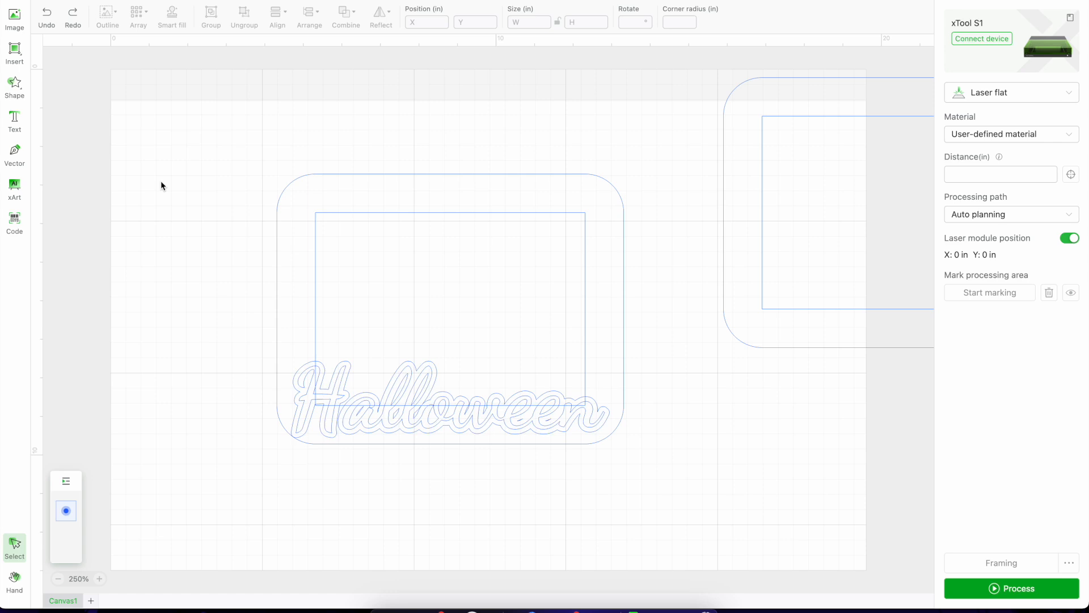
Move the original Halloween lettering below the frame and the rounded outer frame outline up, clear of the lettering's offset outline.
left_click(308, 394)
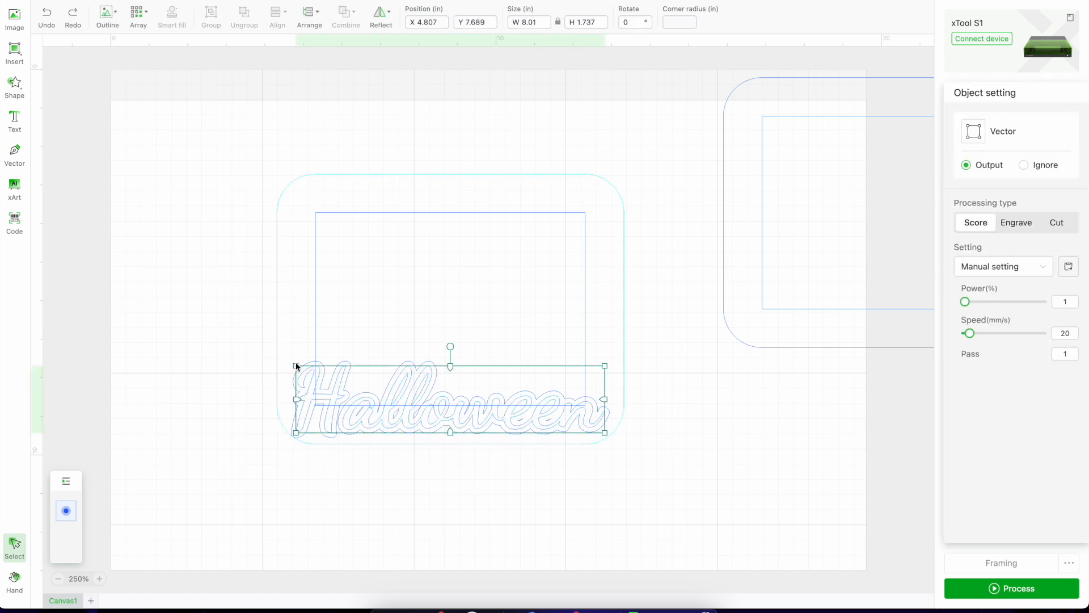
left_click_drag(312, 398, 535, 512)
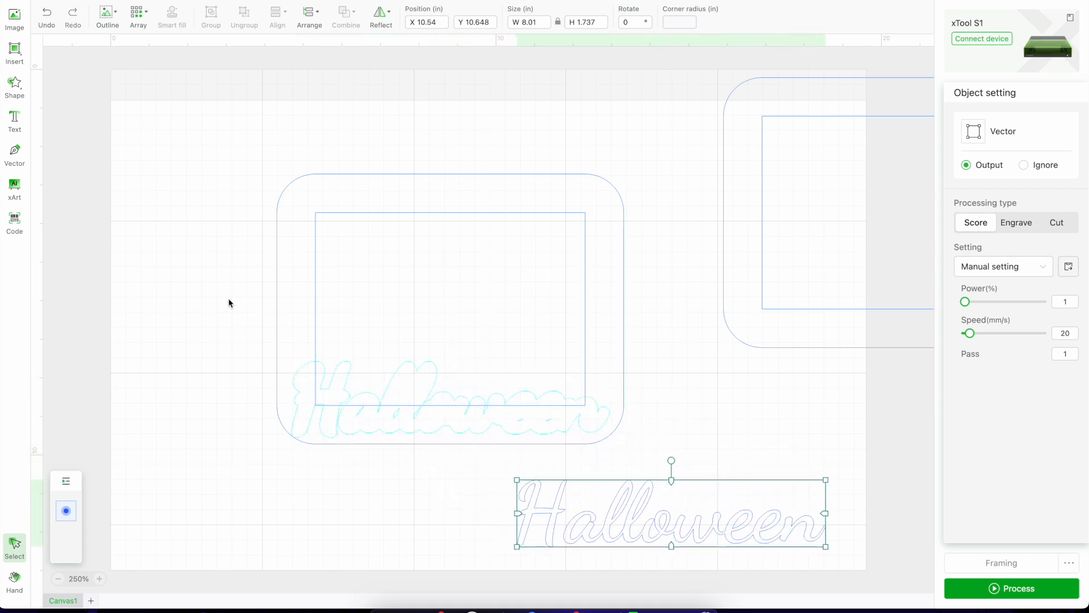
left_click(201, 248)
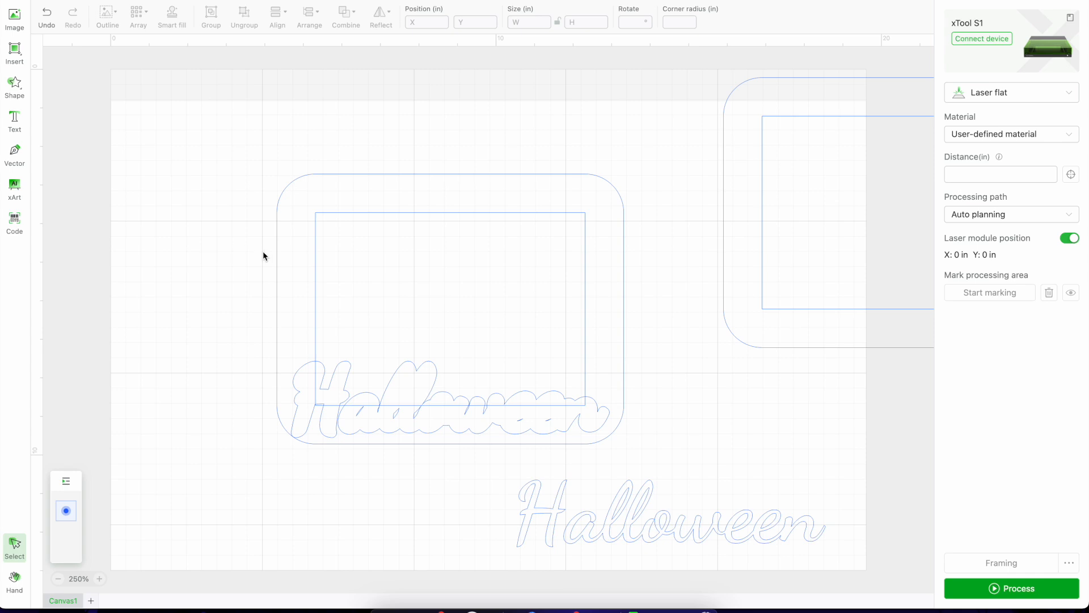
left_click_drag(287, 260, 431, 114)
left_click(169, 278)
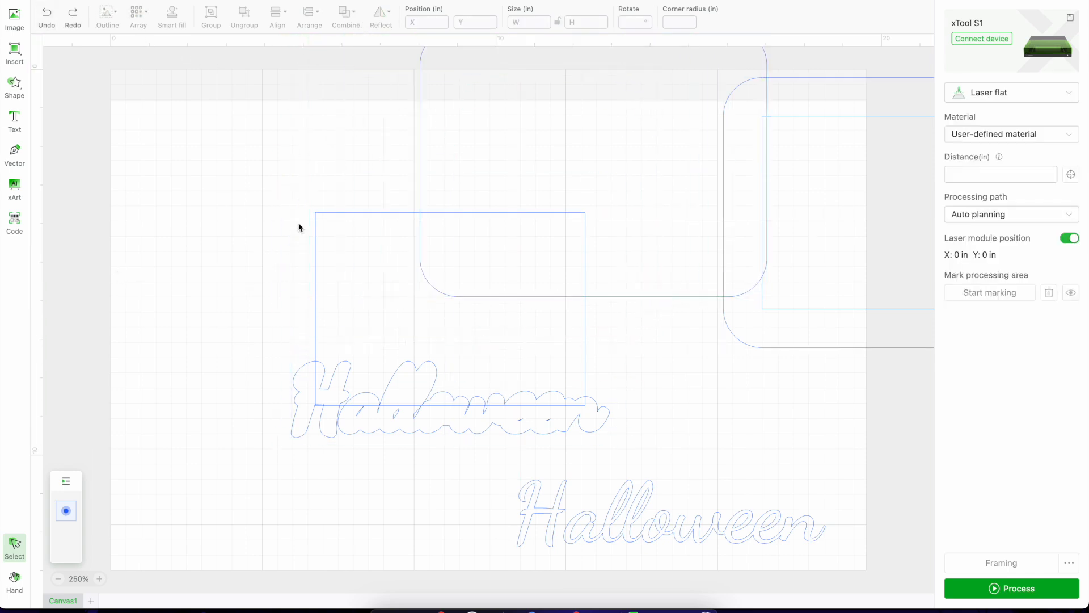
Subtract the Halloween offset outline from the frame's inner rectangular opening.
left_click_drag(233, 304, 387, 433)
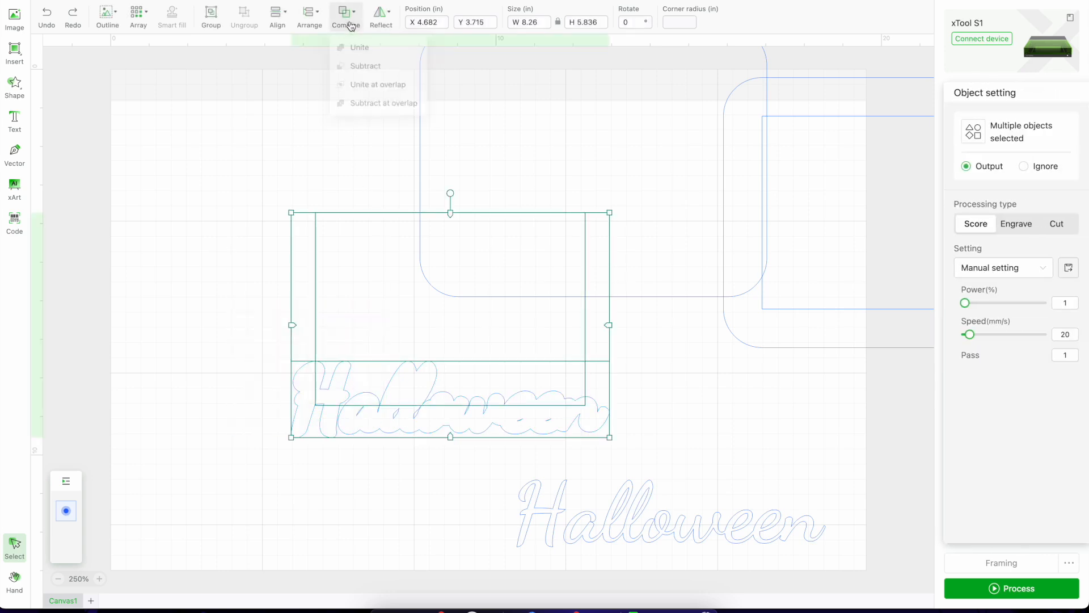
left_click(350, 24)
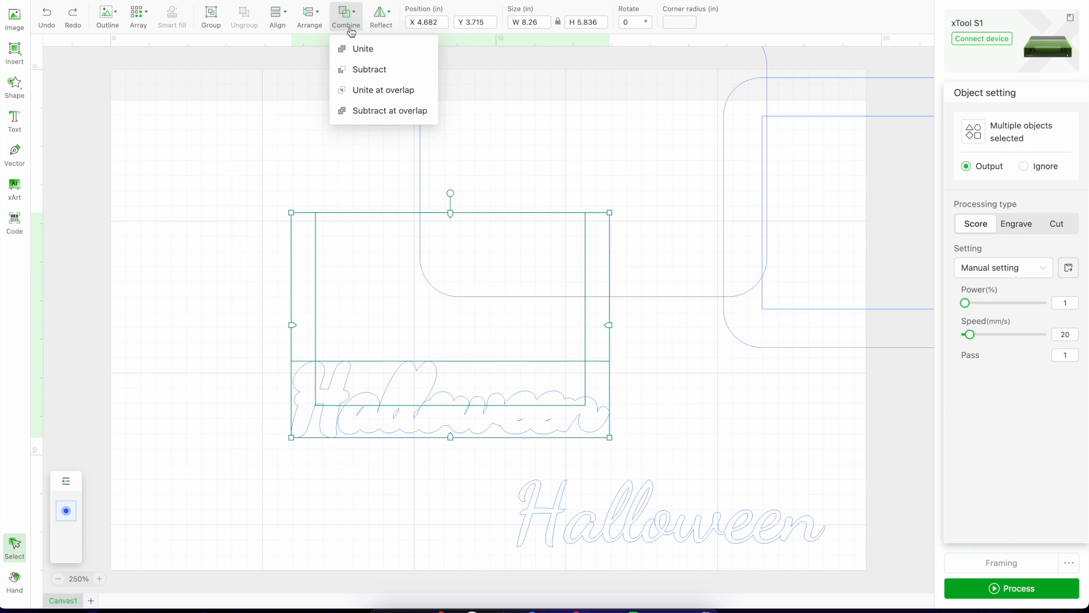
left_click(354, 70)
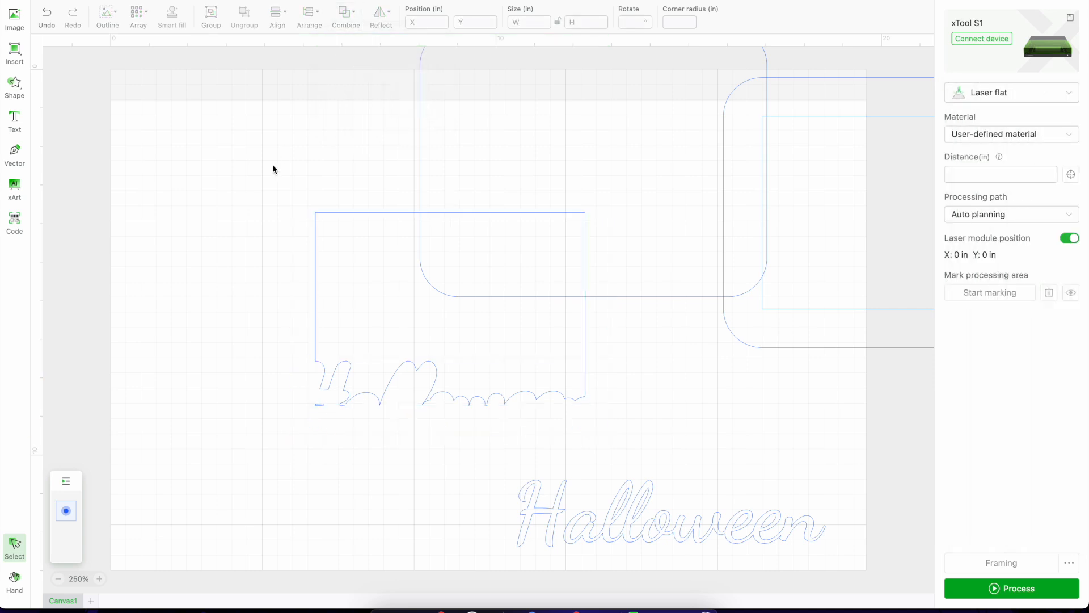
Move the rounded outer frame outline back around the opening, at about X 4.312 in and Y 2.711 in.
left_click(732, 217)
left_click_drag(693, 226, 551, 382)
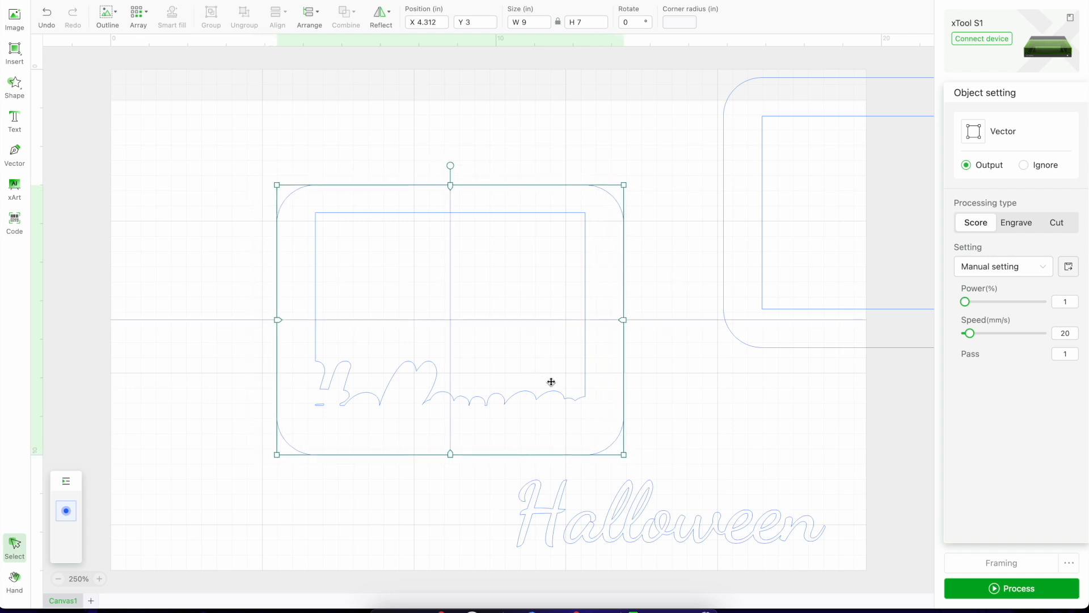
left_click_drag(551, 382, 552, 374)
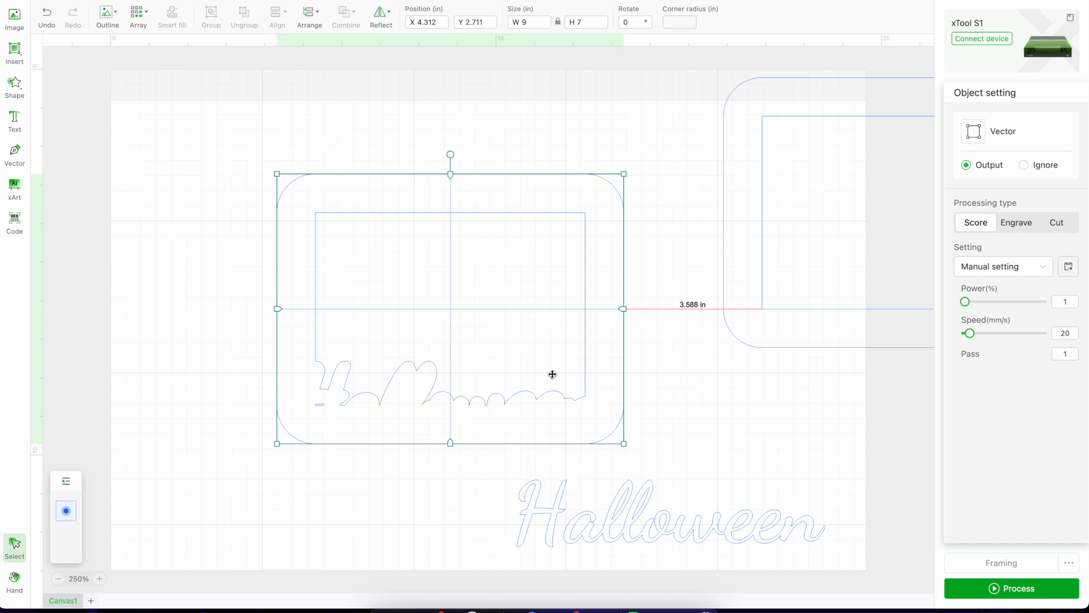
left_click_drag(552, 374, 552, 374)
left_click(236, 410)
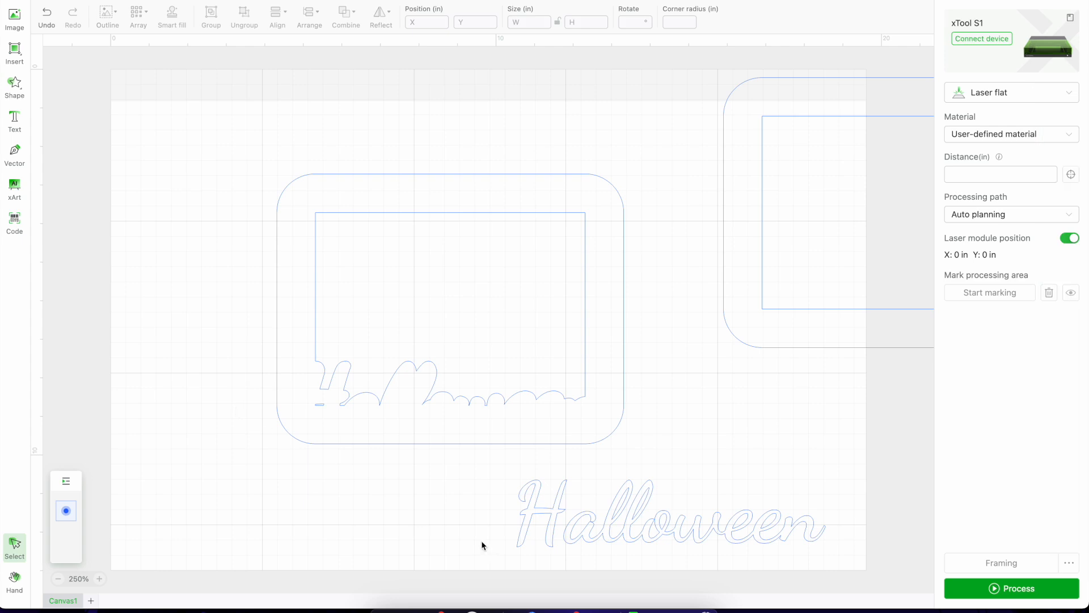
Move the Halloween lettering back onto the frame's bottom border inside its contour and set its processing type to Engrave.
left_click(616, 523)
left_click_drag(616, 523, 396, 409)
left_click(1015, 224)
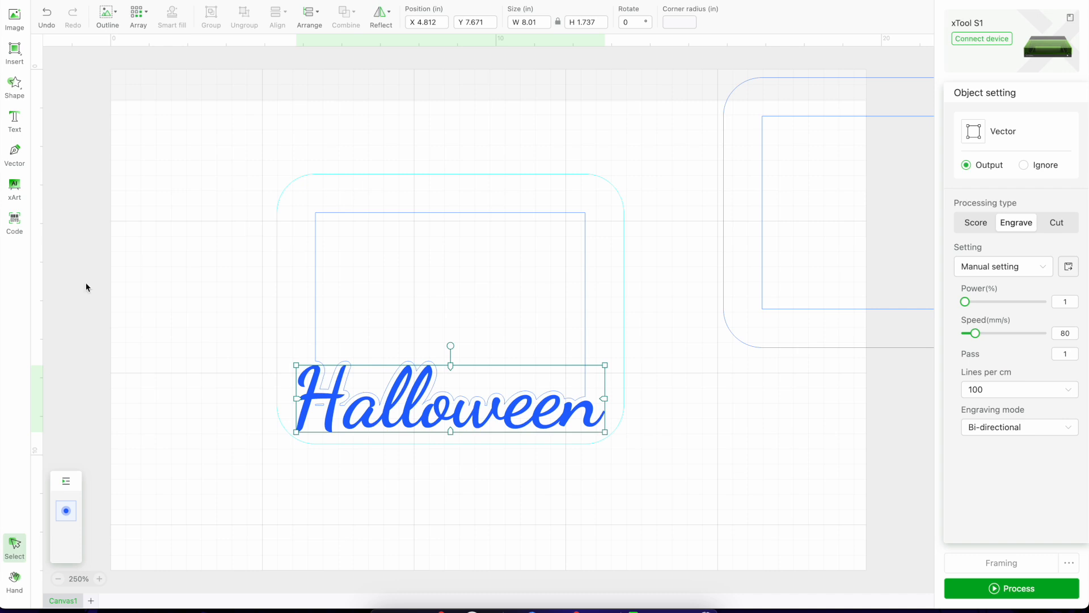
Insert a jack-o'-lantern shape from the Festival collection and shrink it to about 1.39 in wide over the frame's upper-left corner.
left_click(16, 91)
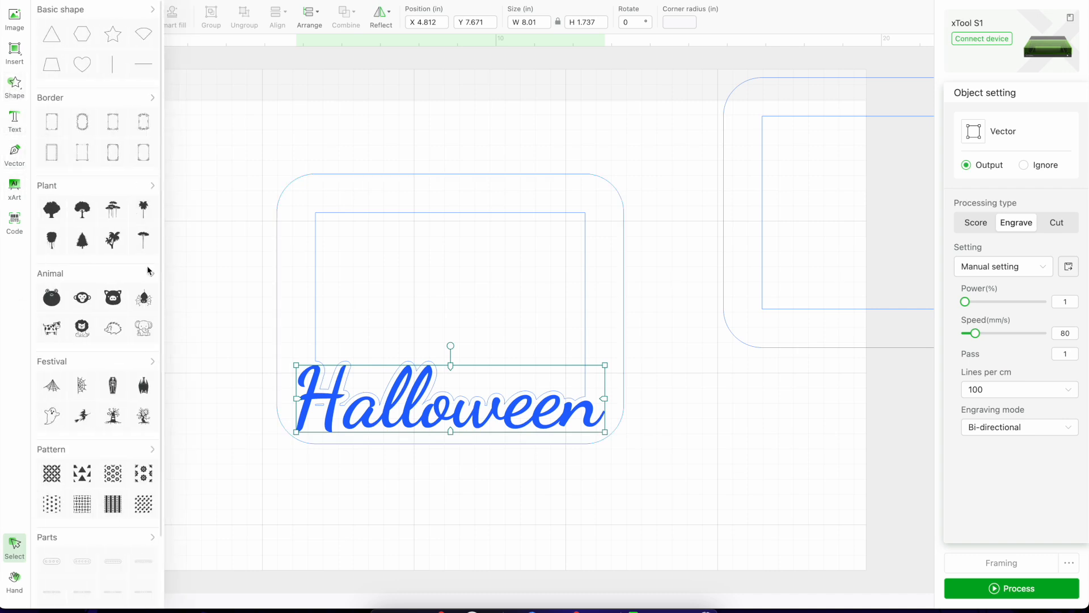
left_click(150, 363)
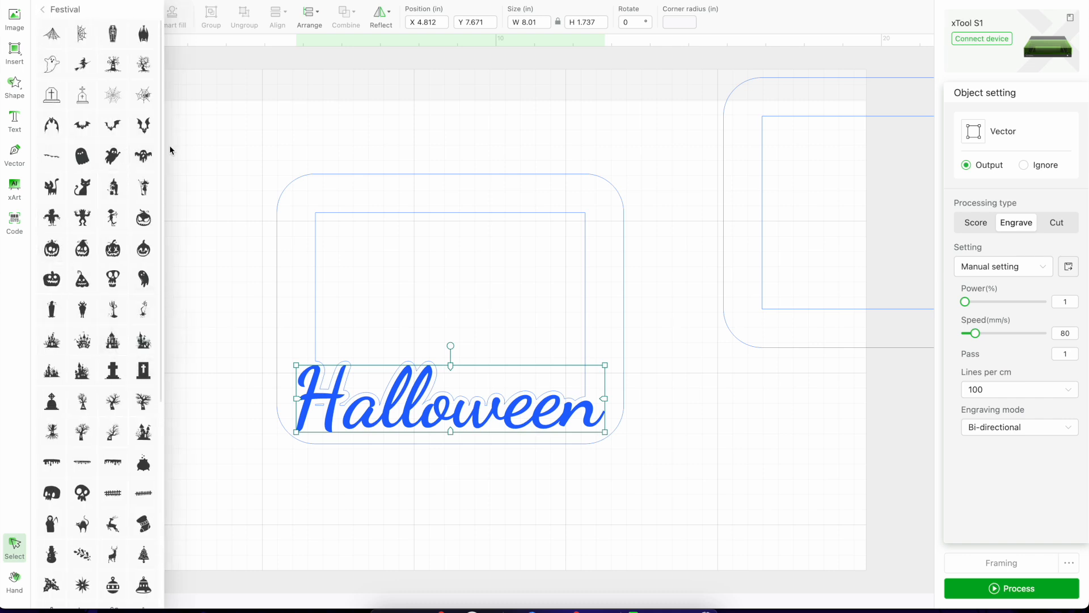
left_click(82, 258)
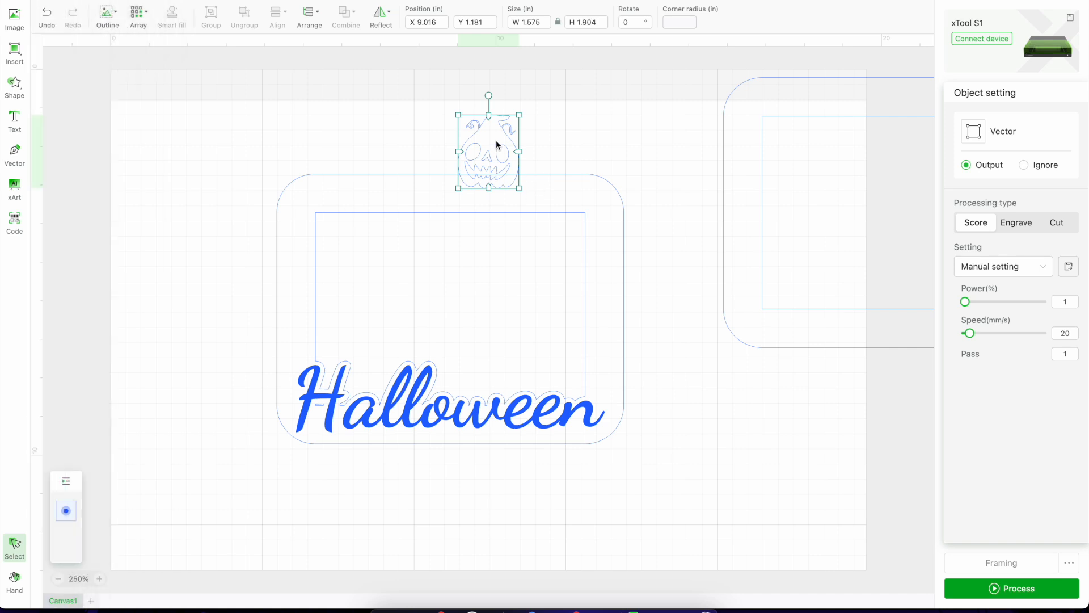
left_click_drag(496, 141, 295, 170)
mouse_move(254, 135)
left_mouse_down()
mouse_move(270, 143)
mouse_move(256, 140)
mouse_move(262, 148)
left_mouse_up()
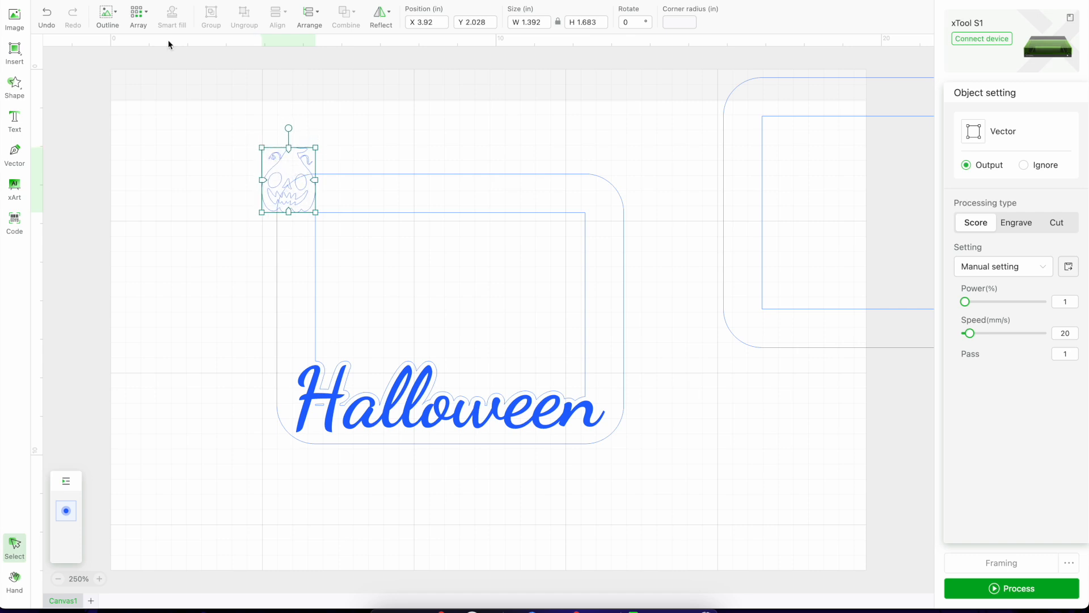
Try to outline the jack-o'-lantern with an offset distance of 0.125 in.
left_click(114, 15)
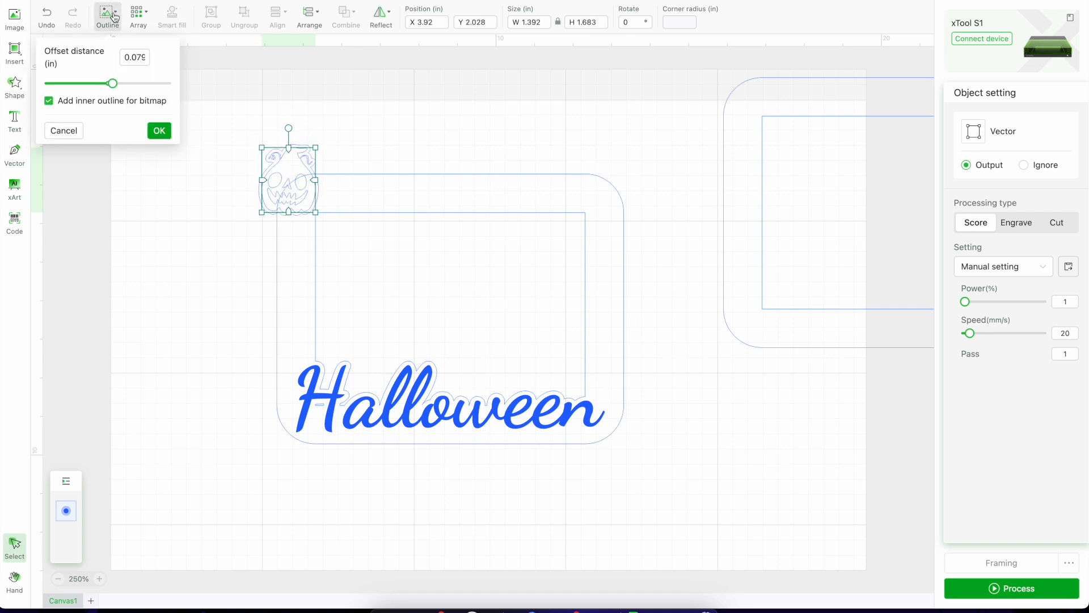
left_click(126, 57)
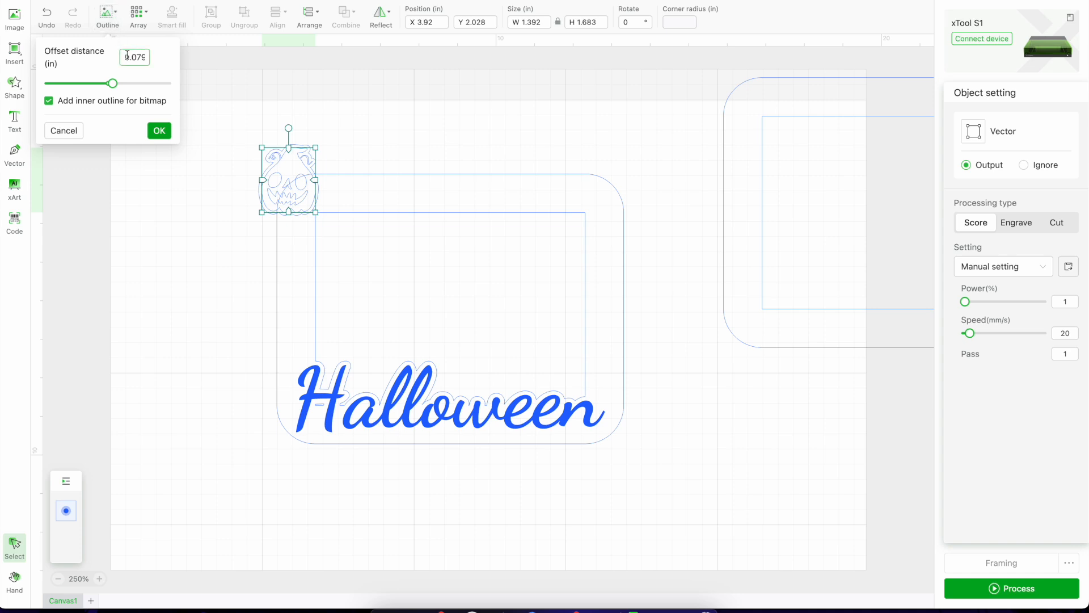
left_click_drag(126, 56, 145, 55)
type("0.125")
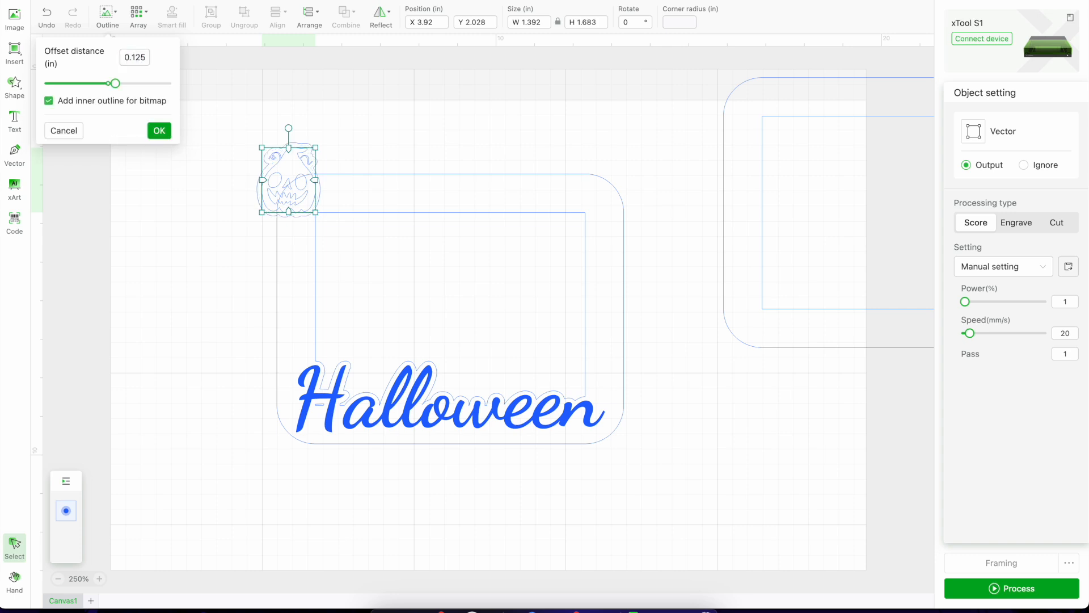
left_click(195, 186)
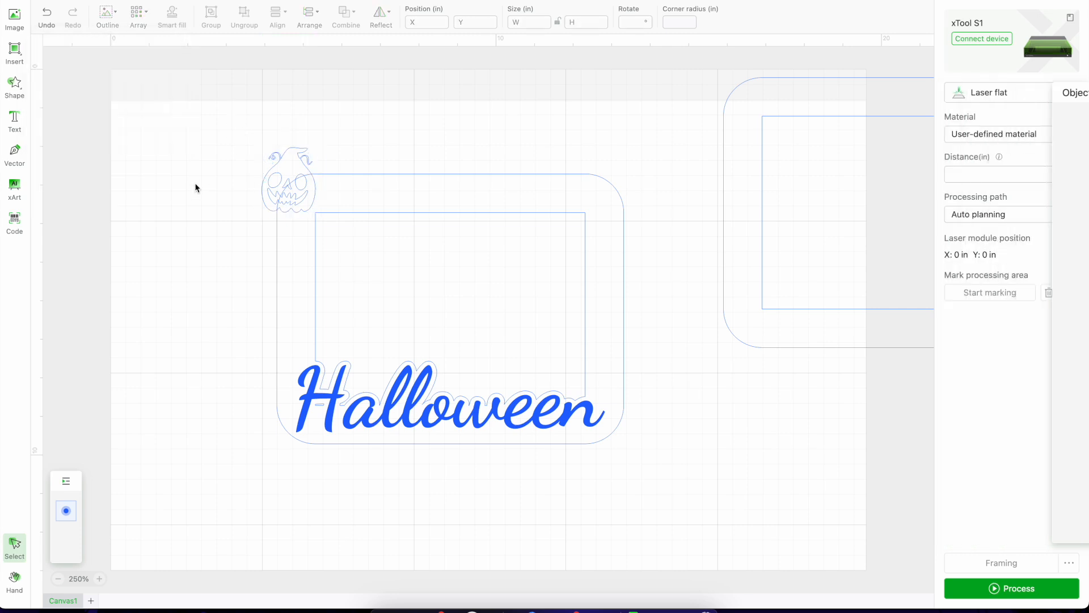
Outline the jack-o'-lantern with an offset distance of 0.125 in and deselect it.
left_click(305, 181)
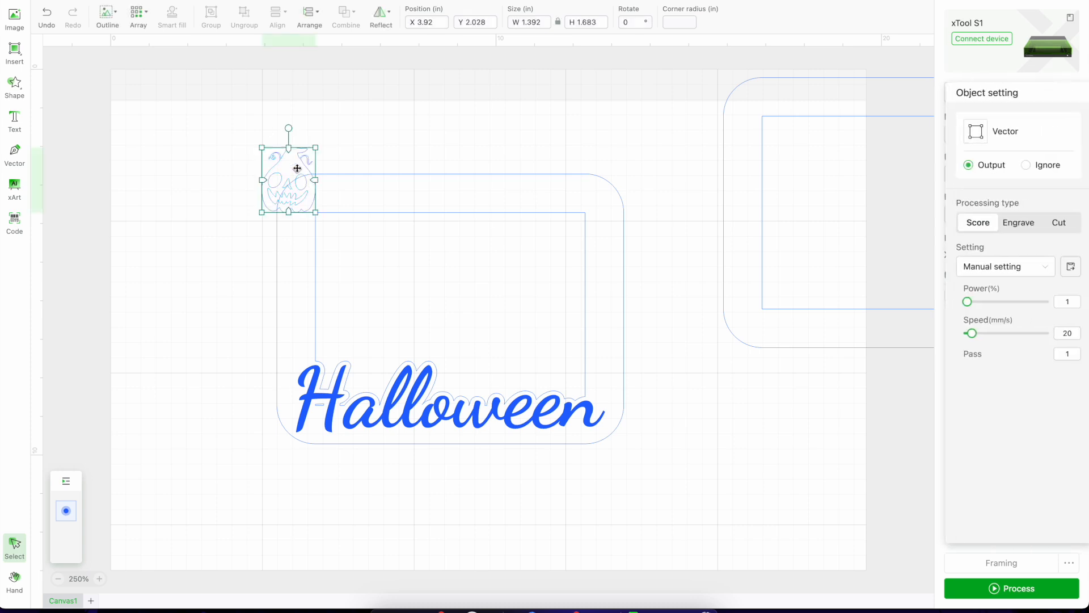
left_click(108, 21)
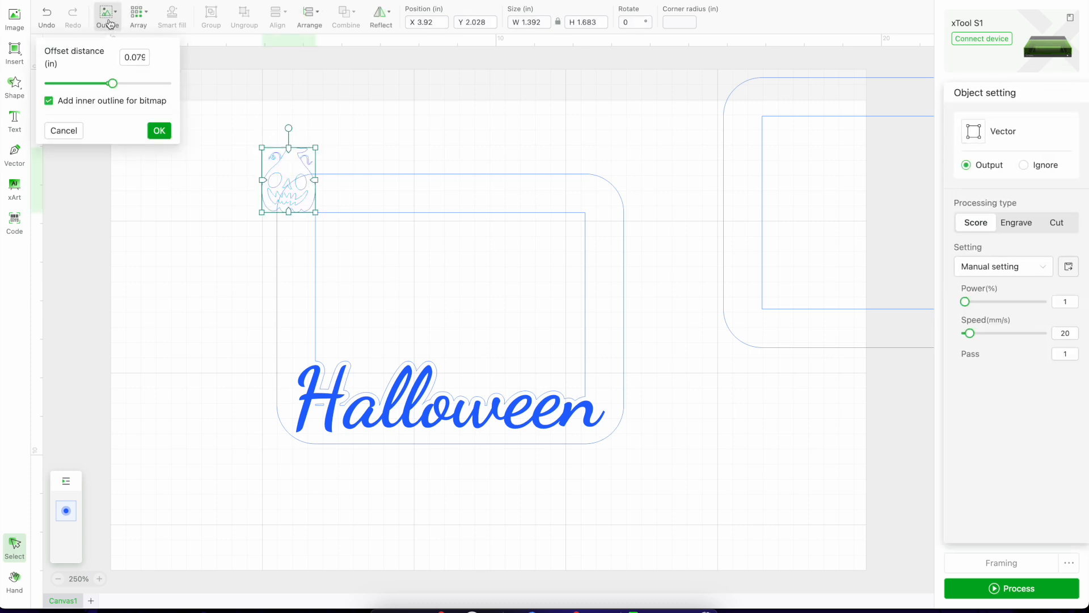
double_click(126, 57)
type("0")
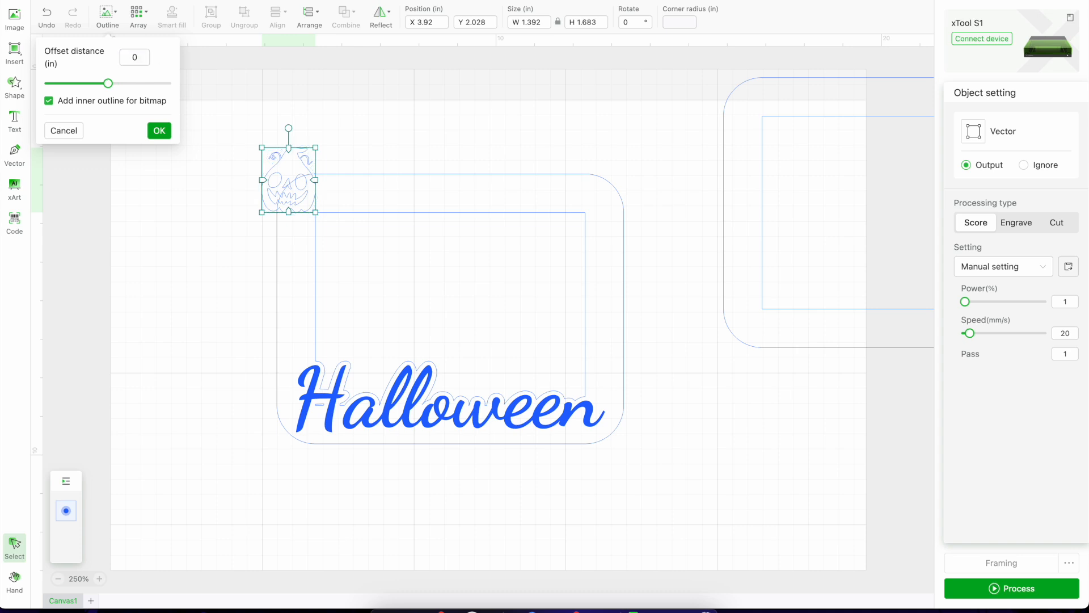
type(".125")
left_click(155, 133)
left_click(214, 197)
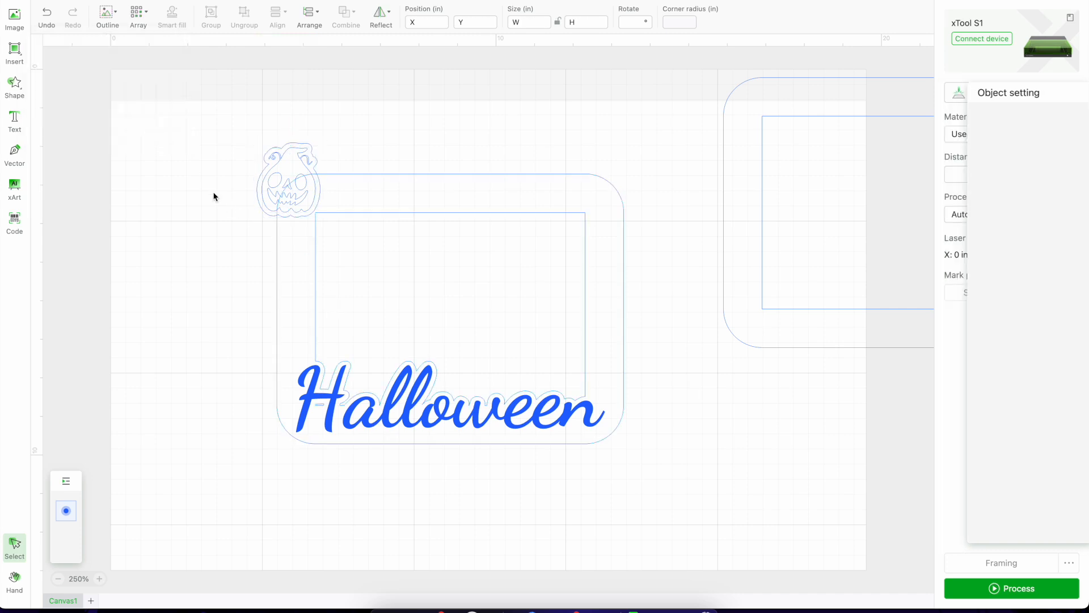
Unite the jack-o'-lantern's offset outline with the rounded outer frame outline.
left_click_drag(343, 165, 327, 178)
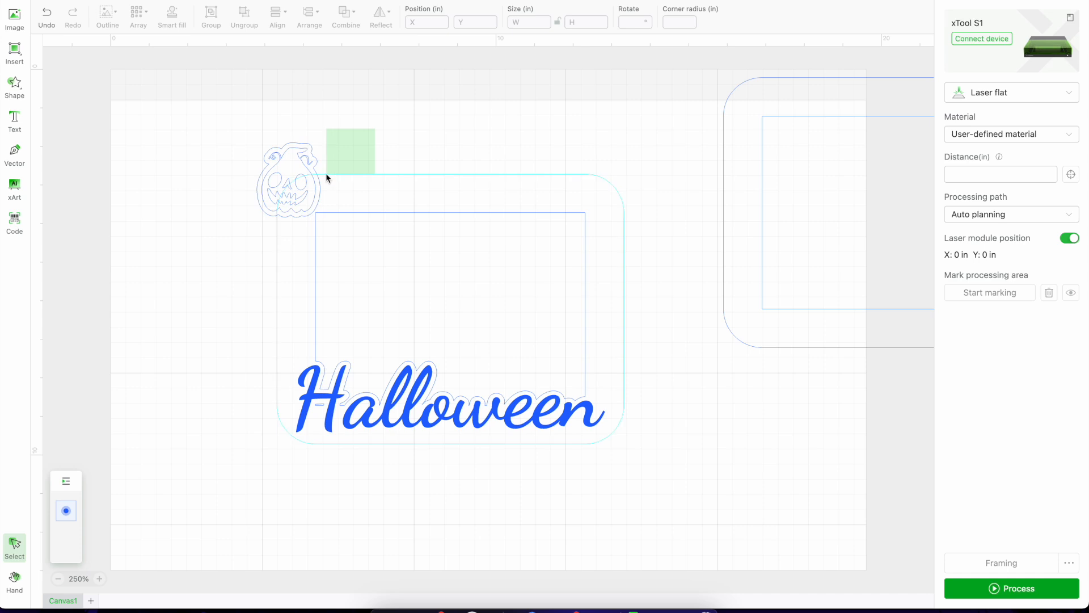
left_click_drag(321, 177, 320, 179)
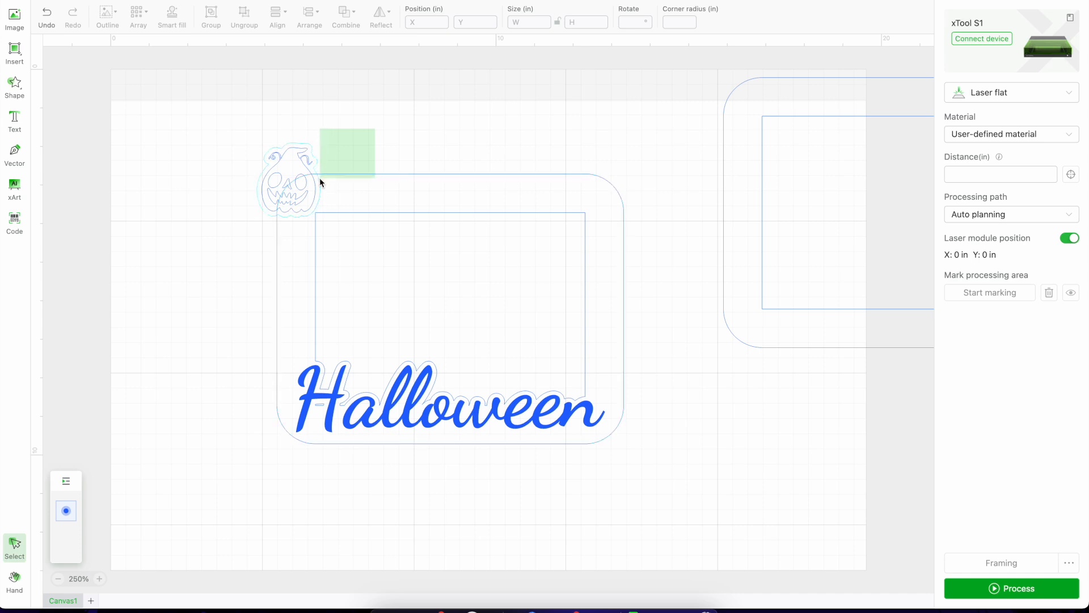
left_click_drag(319, 178, 319, 178)
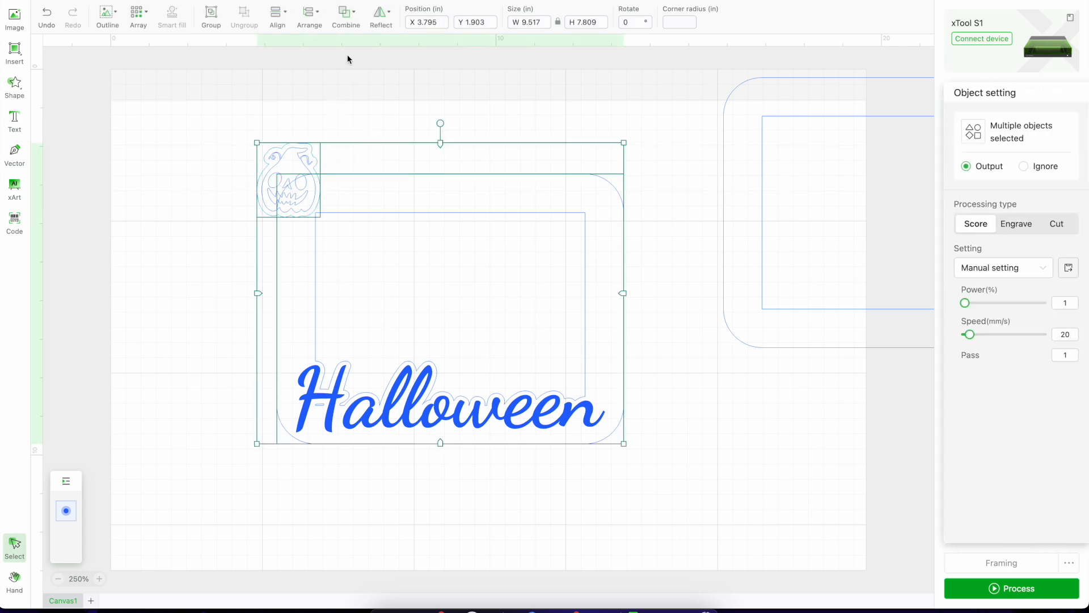
left_click(346, 12)
left_click(354, 48)
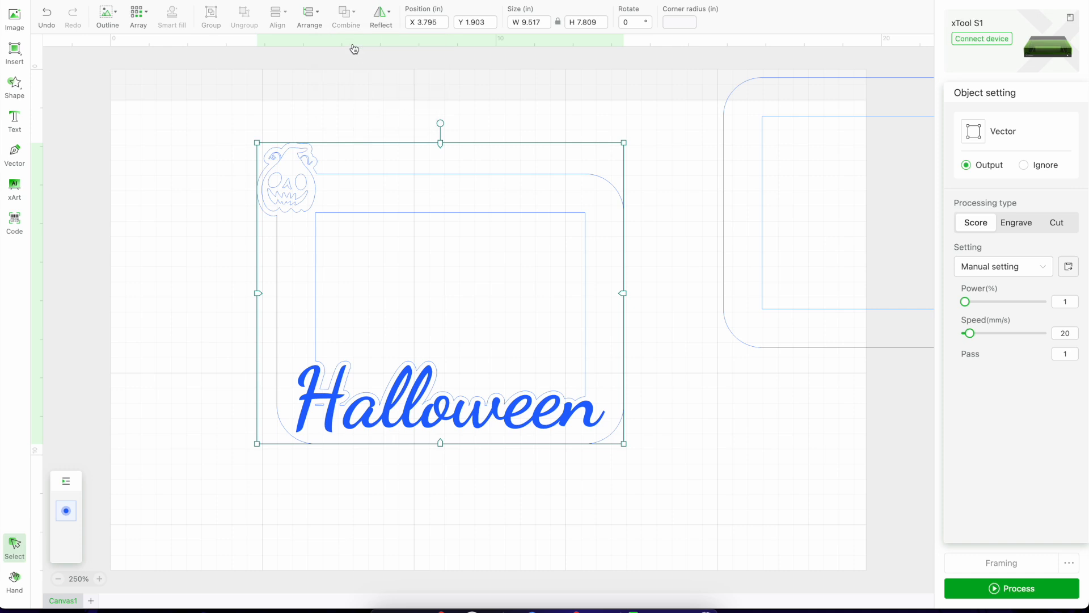
left_click(180, 212)
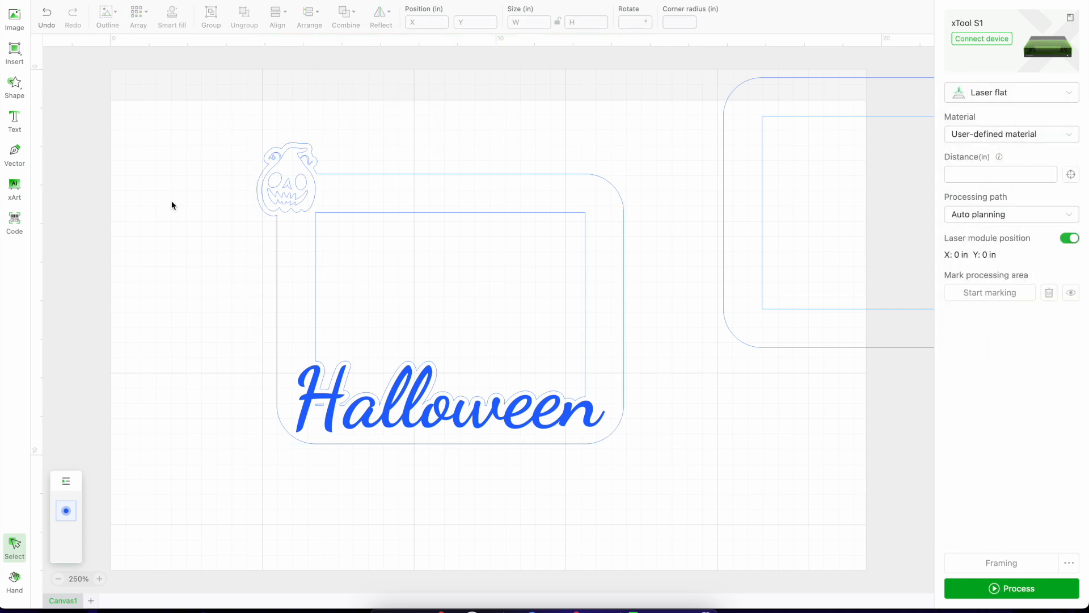
Set the jack-o'-lantern's processing type to Engrave and deselect it.
left_click(287, 205)
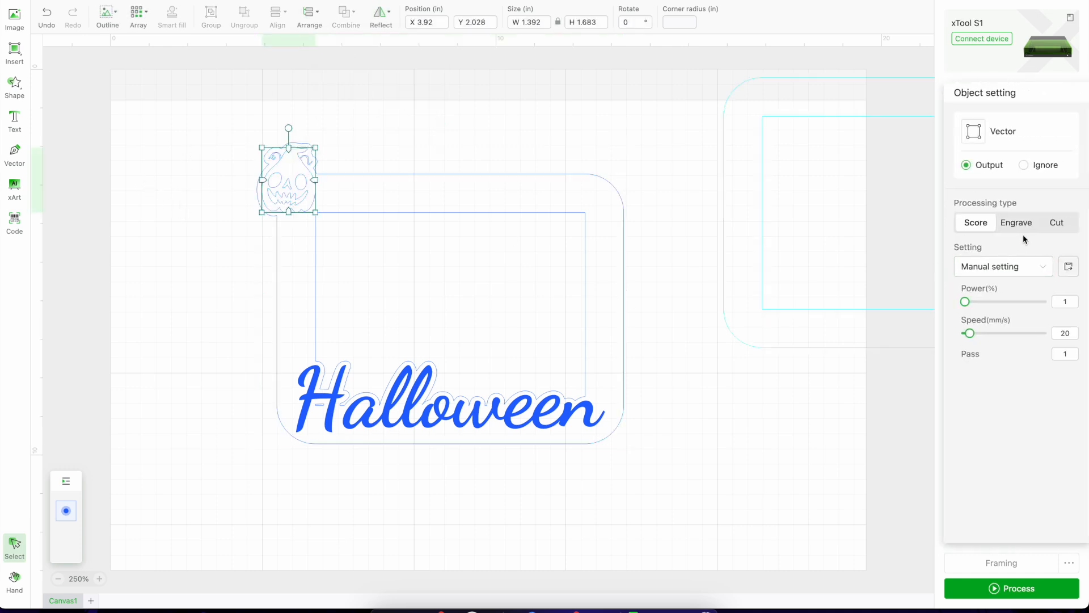
left_click(1018, 223)
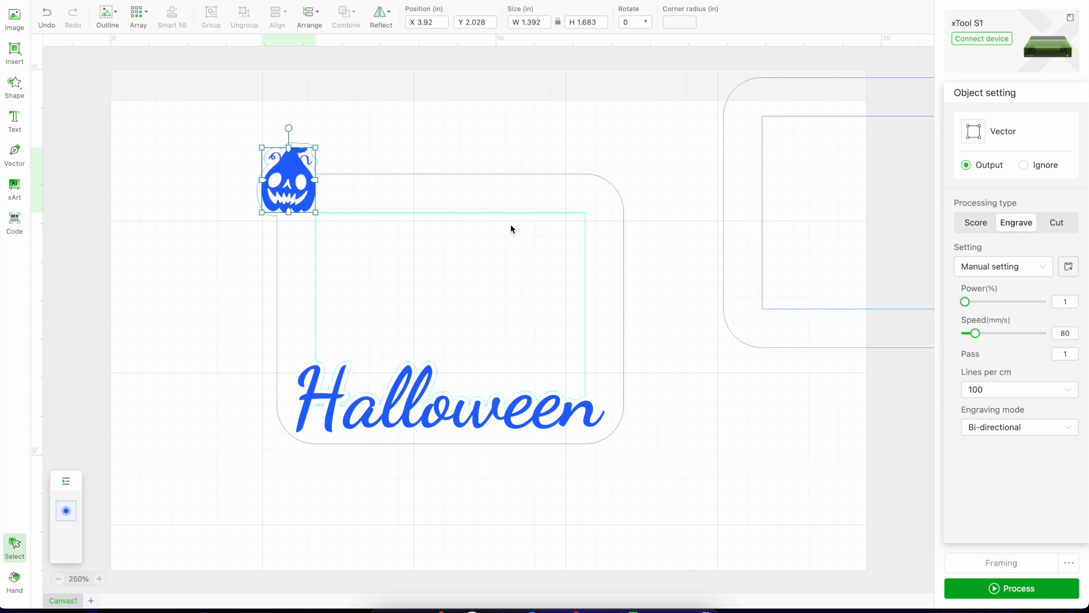
left_click(63, 178)
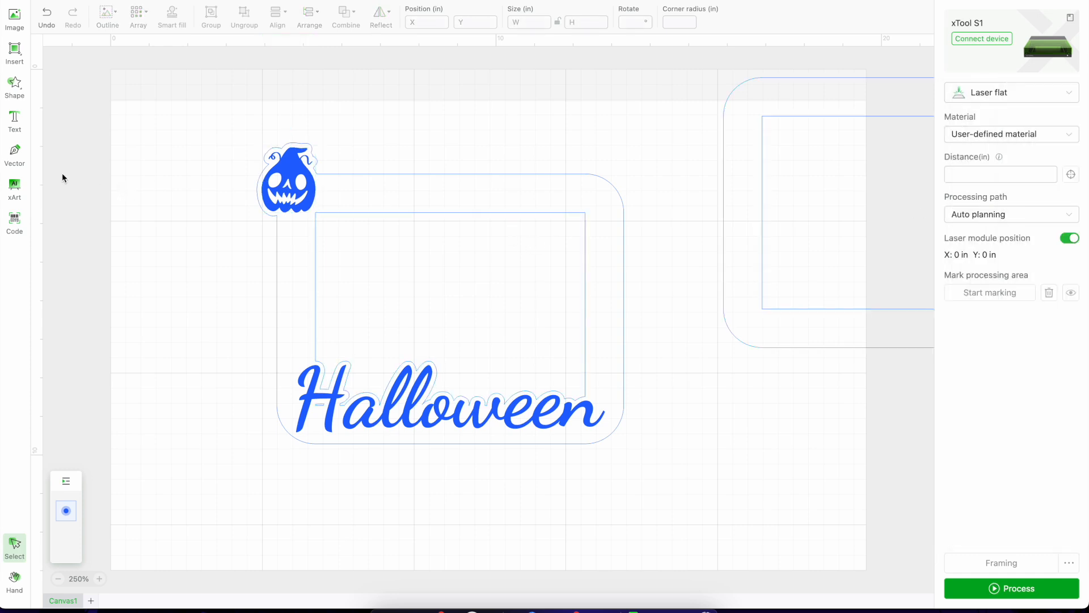
Insert the spread-winged bat shape from the Festival collection and enlarge it to about 1.93 in wide above the frame.
left_click(15, 85)
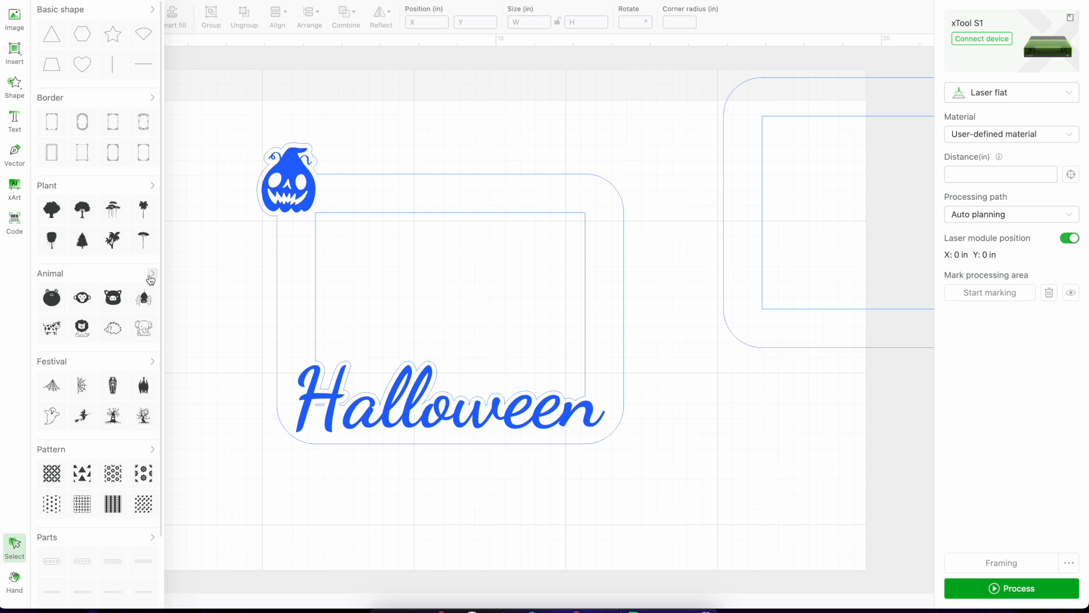
left_click(152, 363)
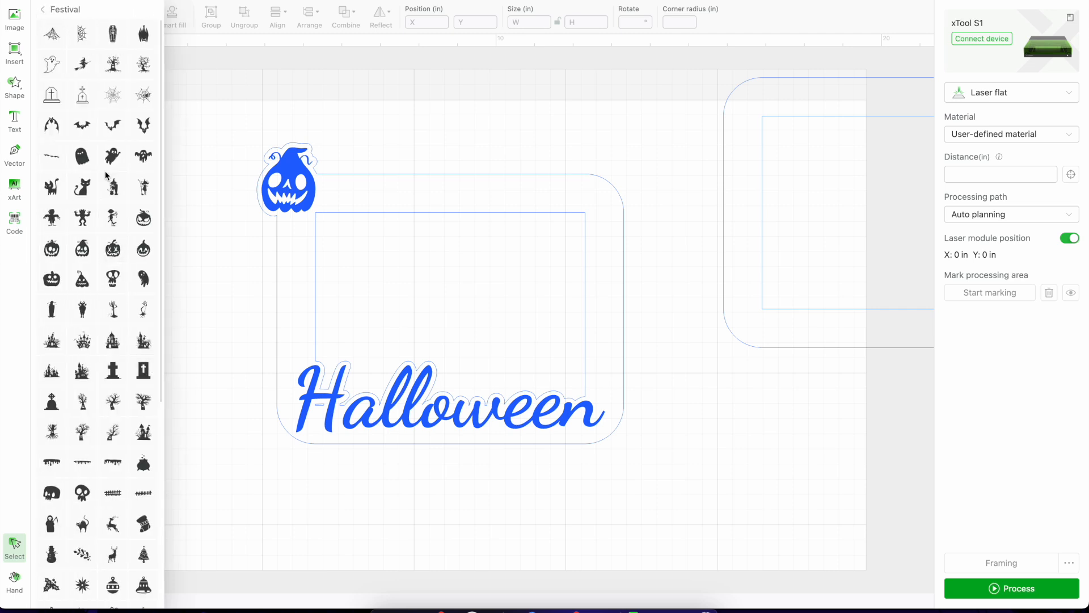
left_click(82, 125)
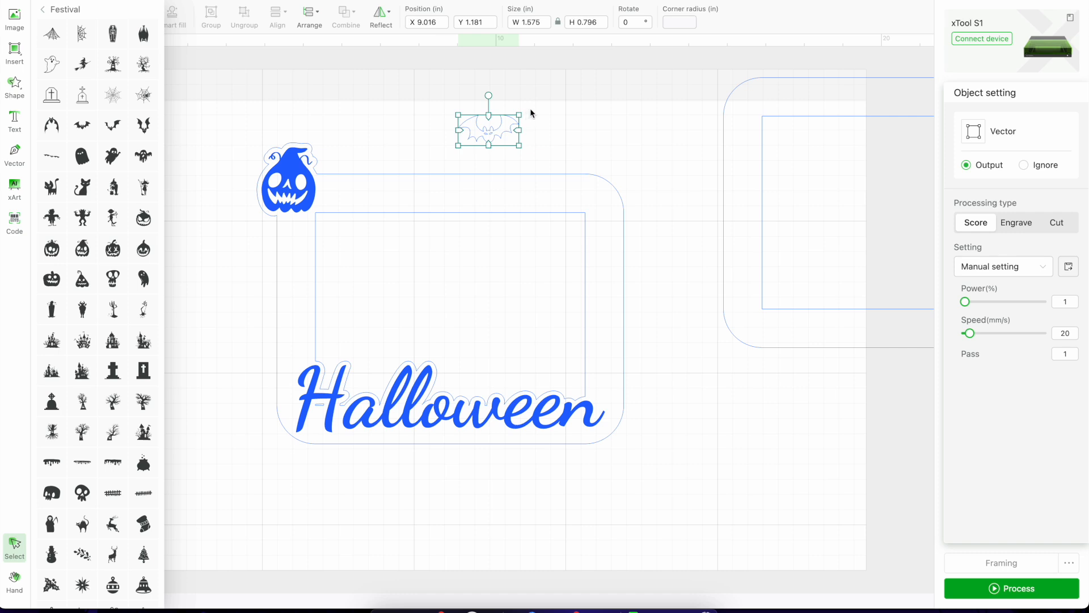
left_click_drag(519, 114, 529, 112)
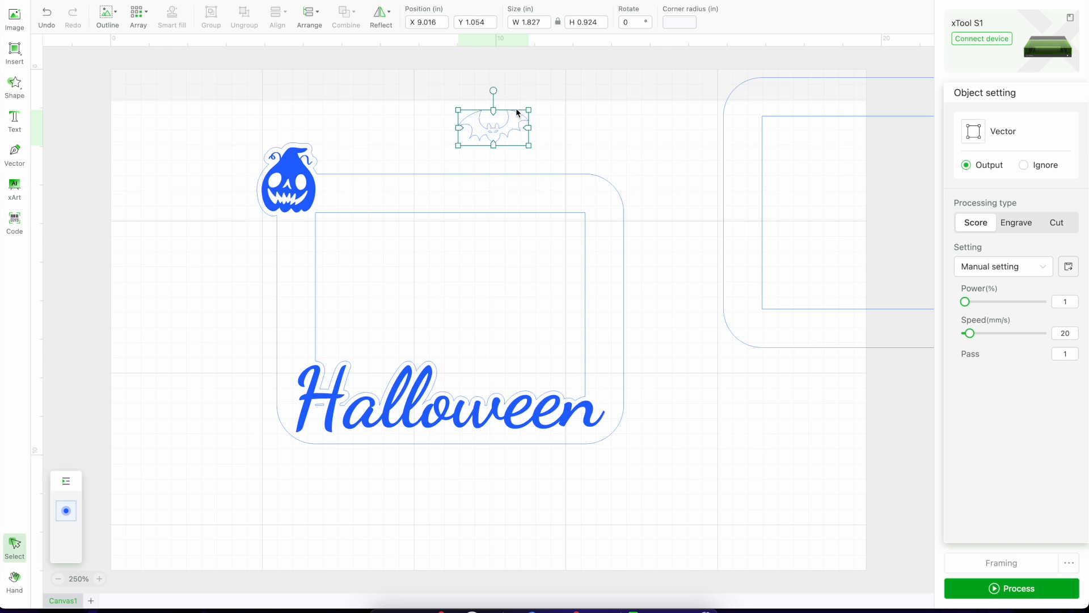
left_click_drag(529, 110, 533, 107)
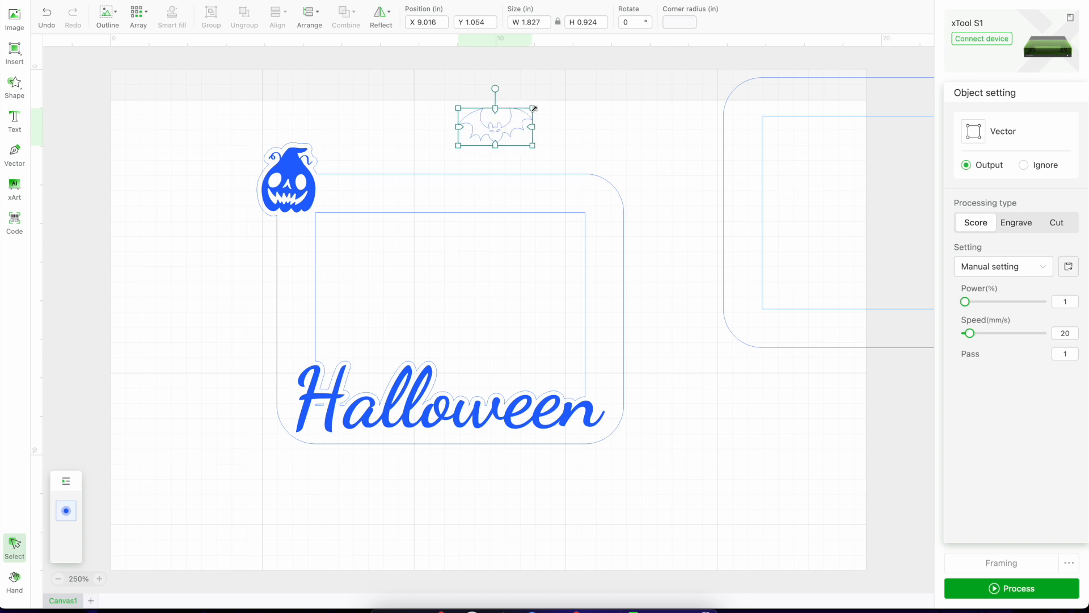
Outline the bat with an offset distance of 0.125 in.
left_click(107, 26)
left_click(145, 62)
left_click_drag(147, 58, 186, 77)
type("0")
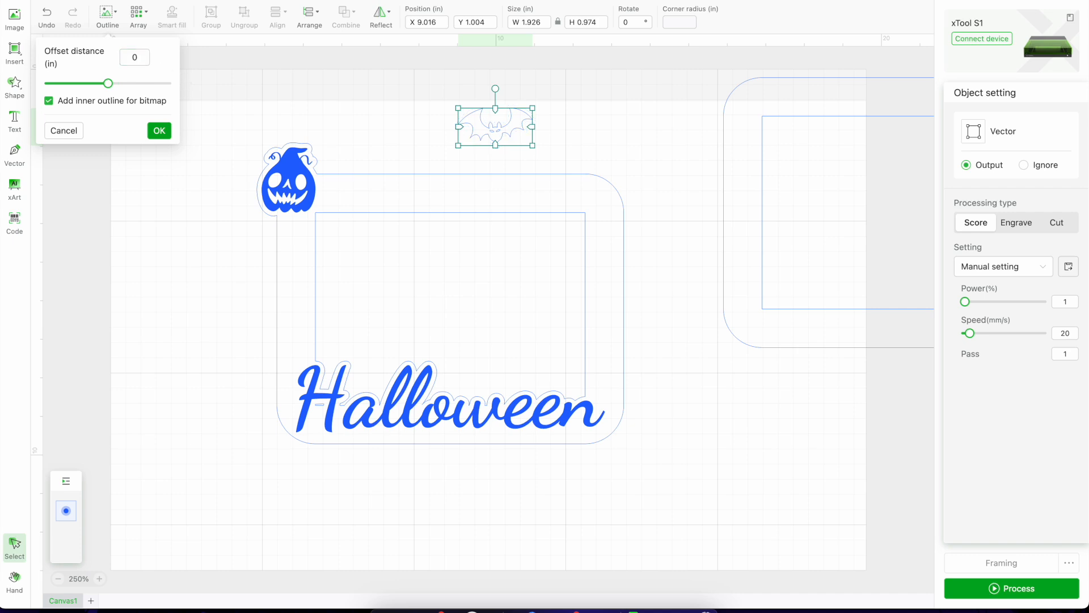
type(".125")
left_click(159, 130)
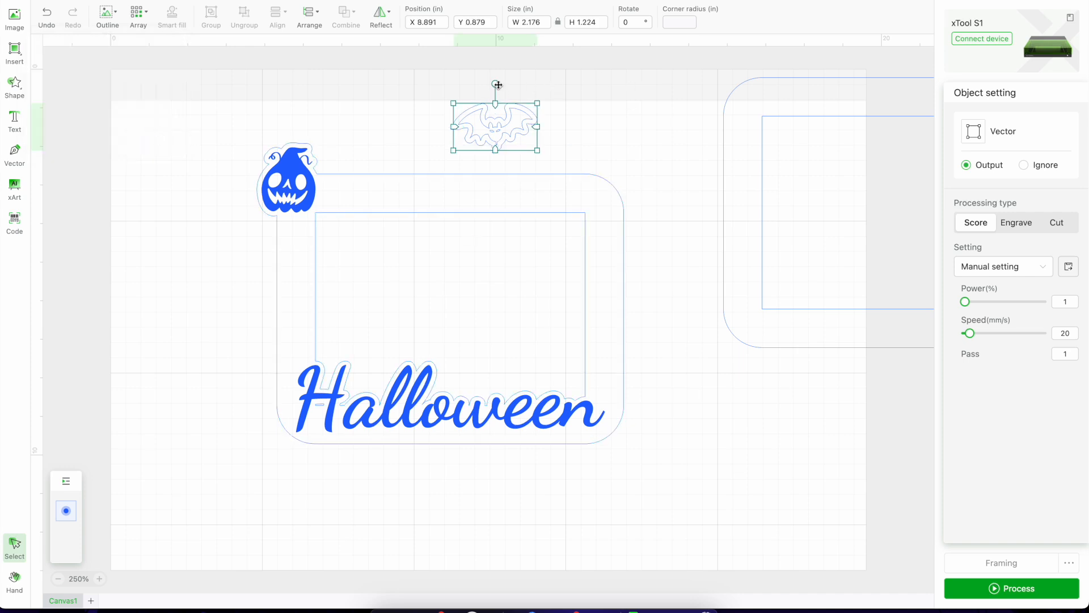
Tilt the bat and its offset outline together slightly clockwise and place them over the frame's upper-right corner.
mouse_move(498, 84)
left_mouse_down()
mouse_move(513, 90)
mouse_move(498, 72)
left_mouse_up()
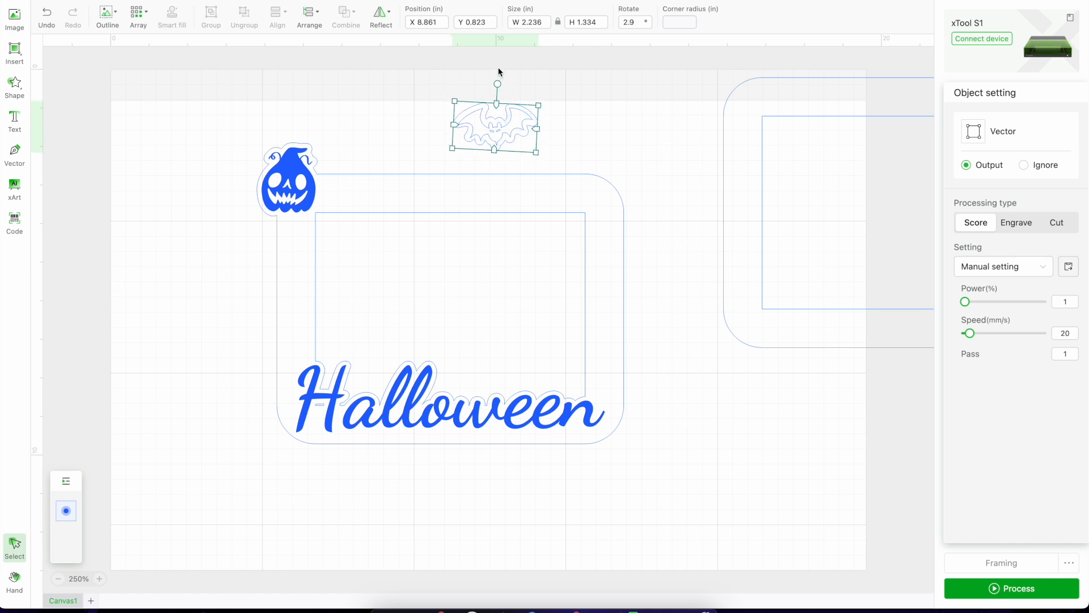
left_click(46, 16)
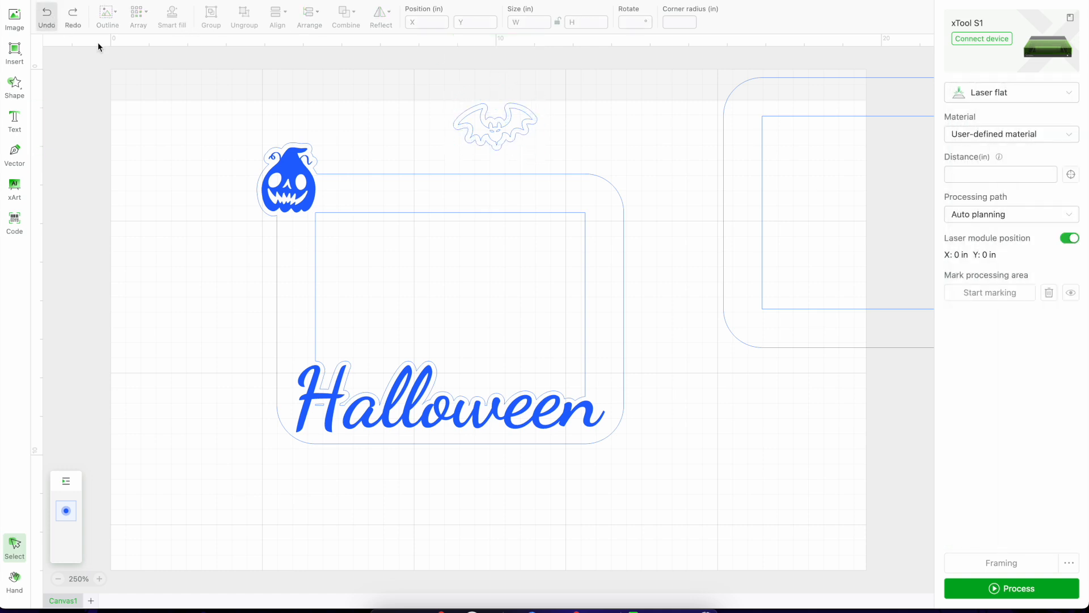
left_click_drag(425, 109, 565, 138)
left_click(691, 161)
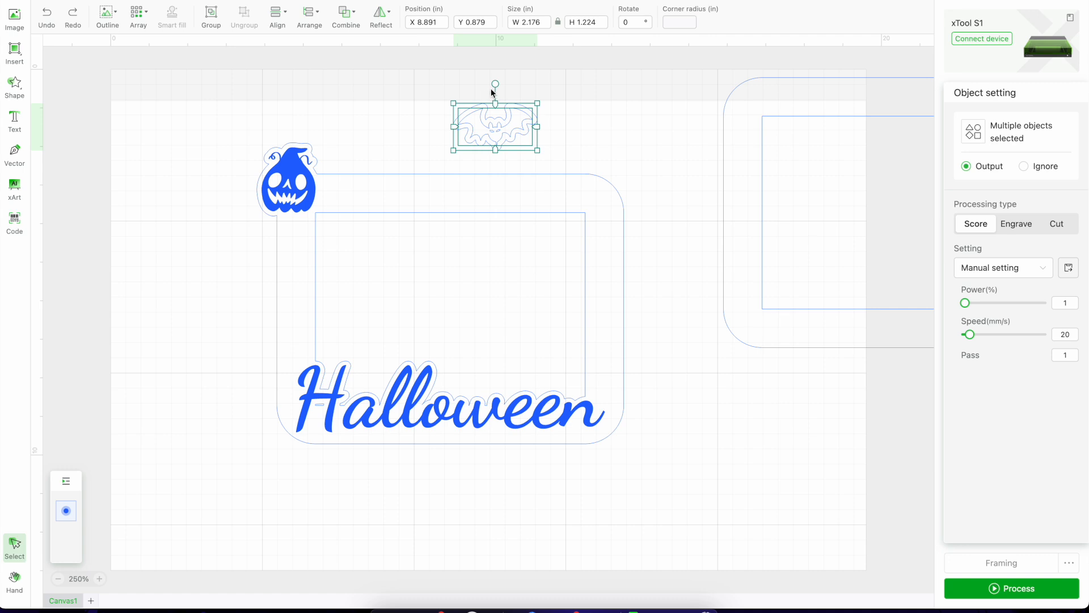
left_click_drag(495, 85, 593, 184)
left_click(430, 139)
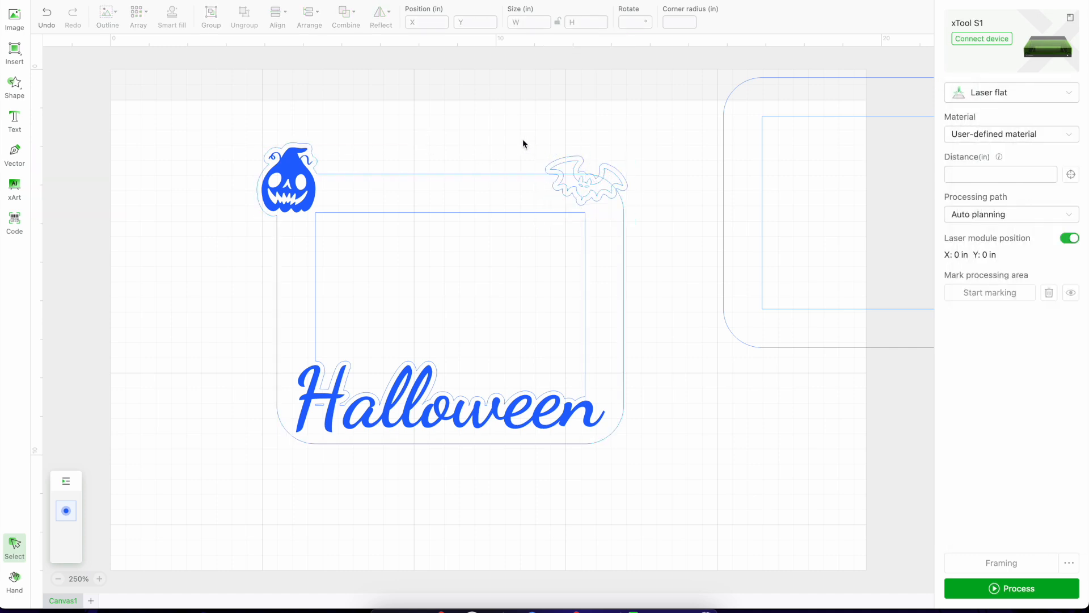
Try to unite the bat, its offset outline and the outer frame outline, and undo the union.
left_click_drag(523, 140, 548, 198)
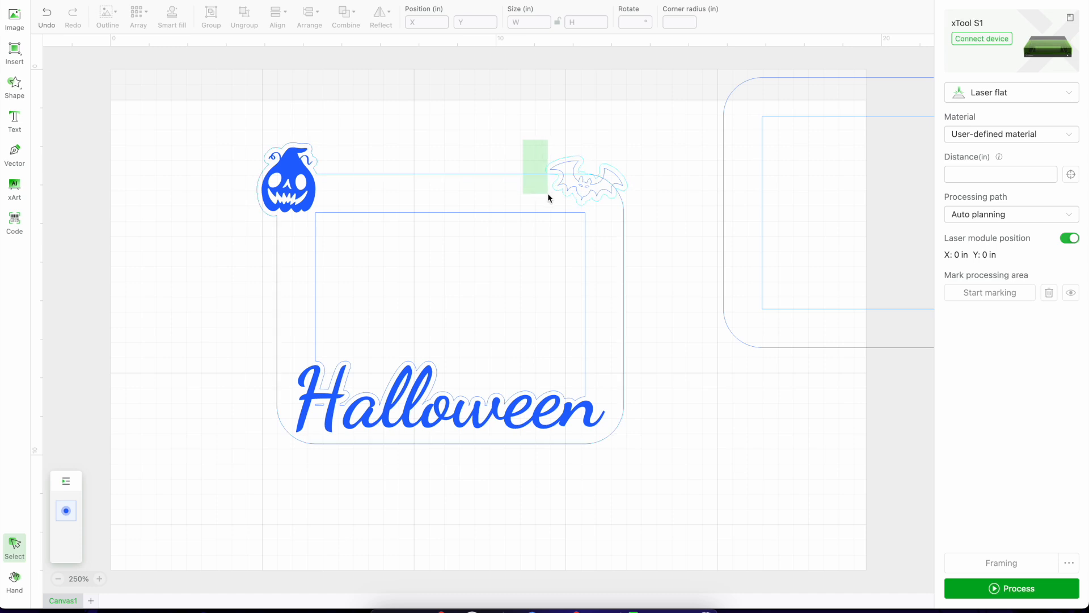
left_click_drag(548, 196, 548, 196)
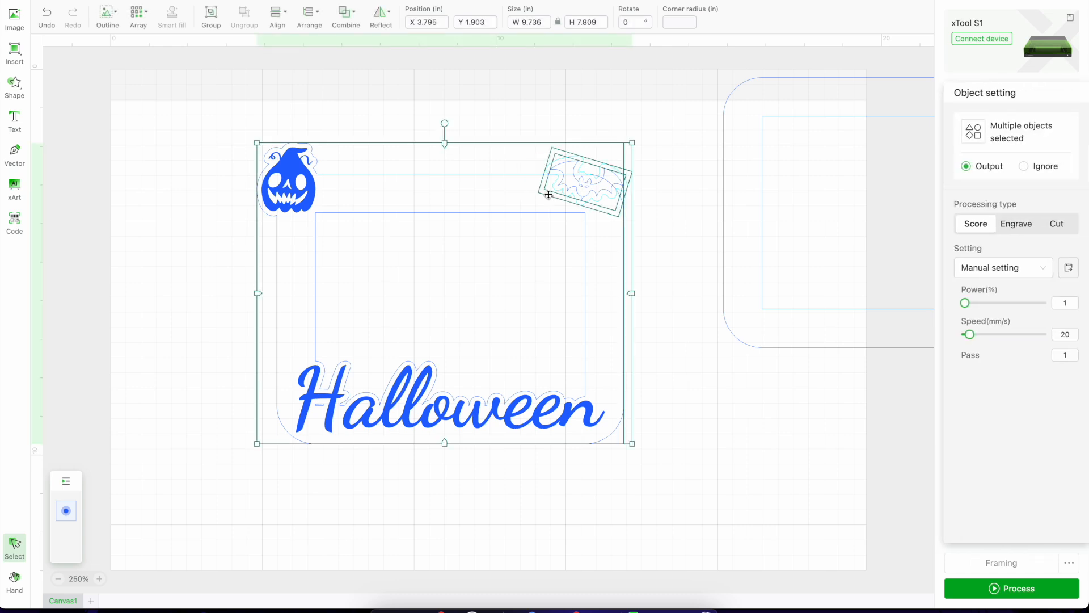
left_click(358, 18)
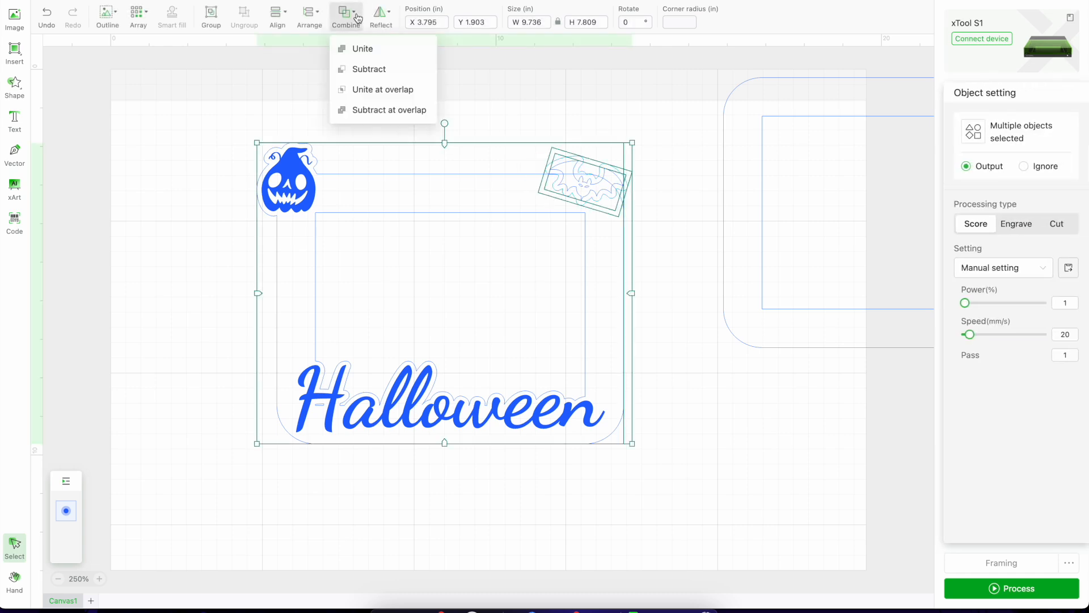
left_click(361, 48)
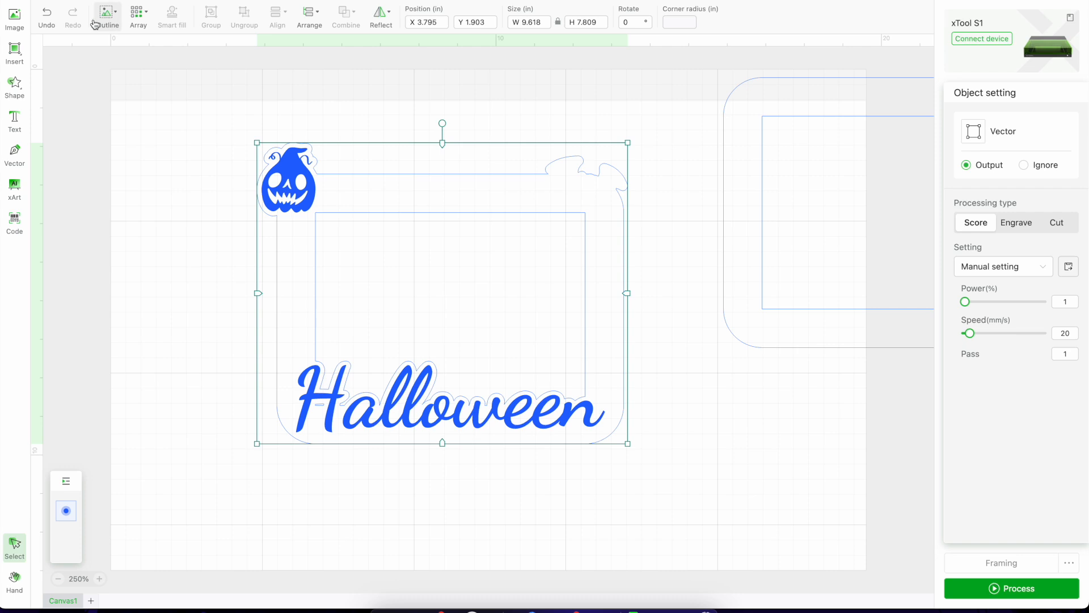
left_click(44, 18)
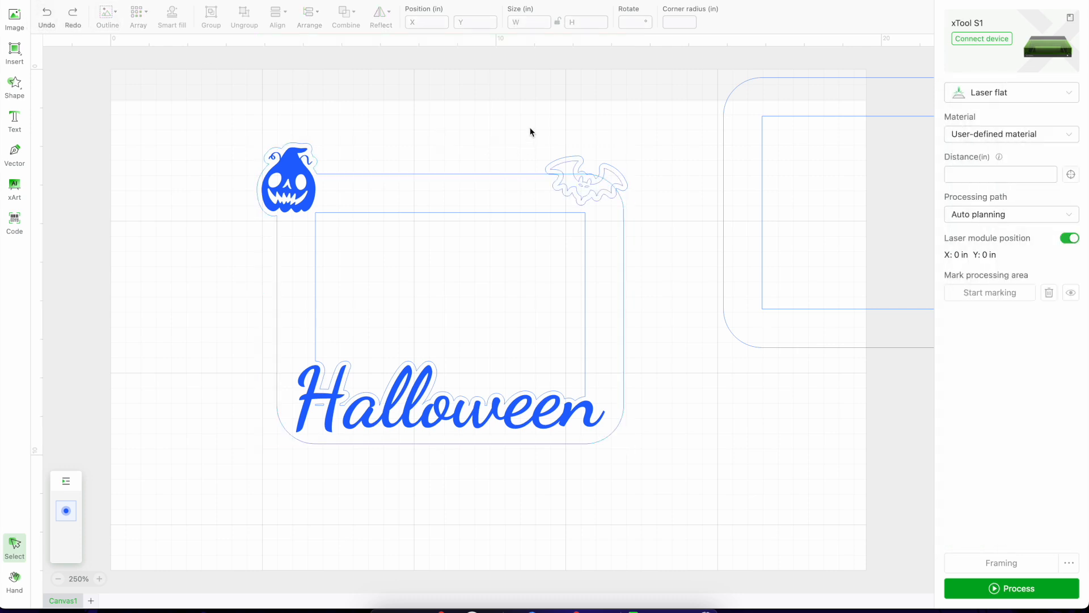
Move the bat out of its offset outline to a spot above the frame's upper-right corner.
left_click(610, 190)
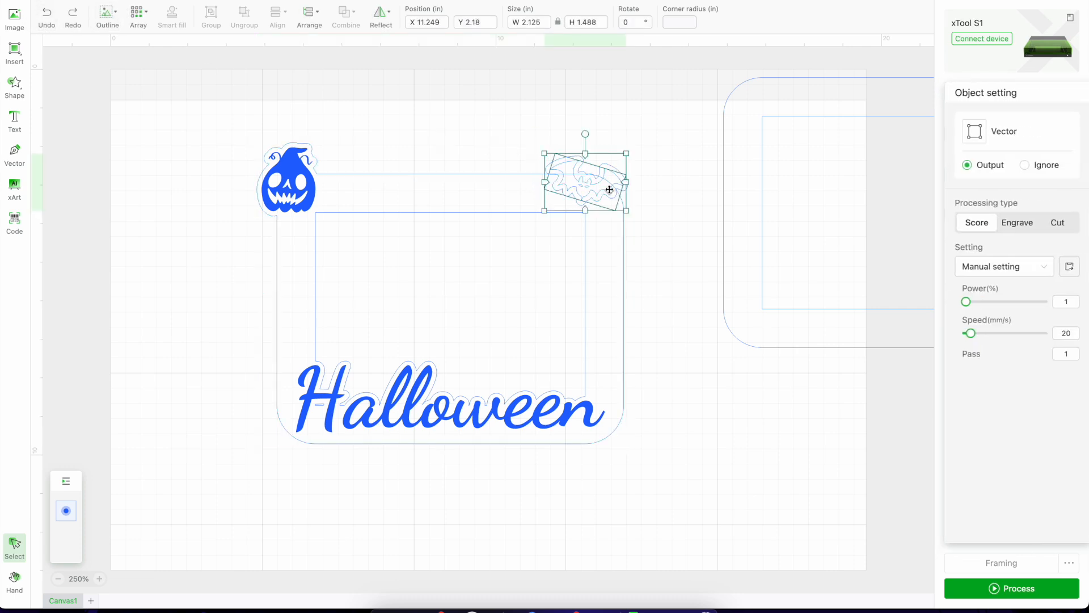
left_click(511, 134)
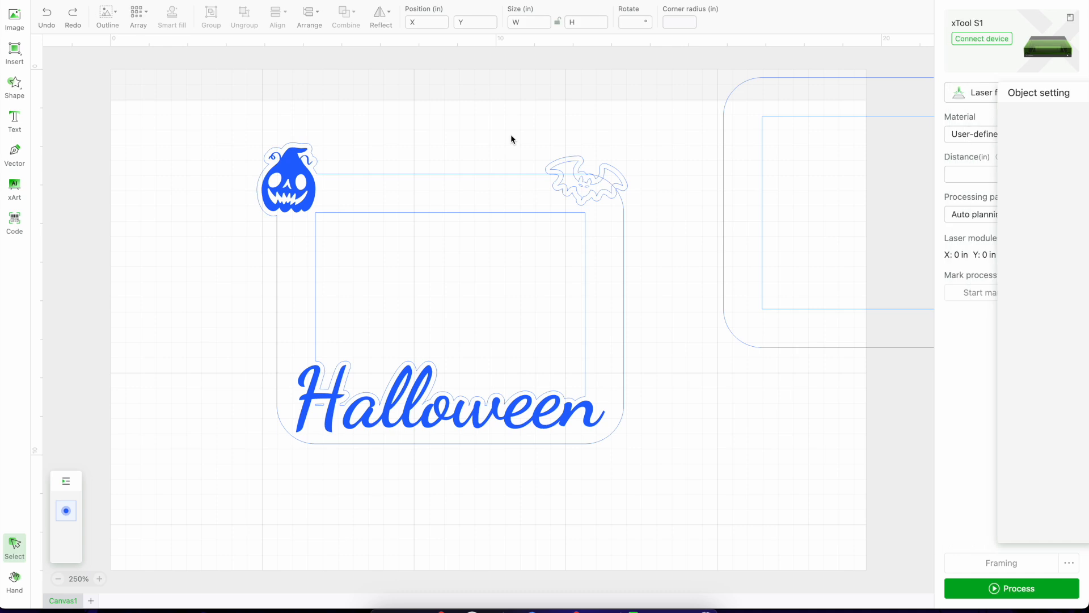
left_click(576, 181)
left_click_drag(576, 182, 621, 142)
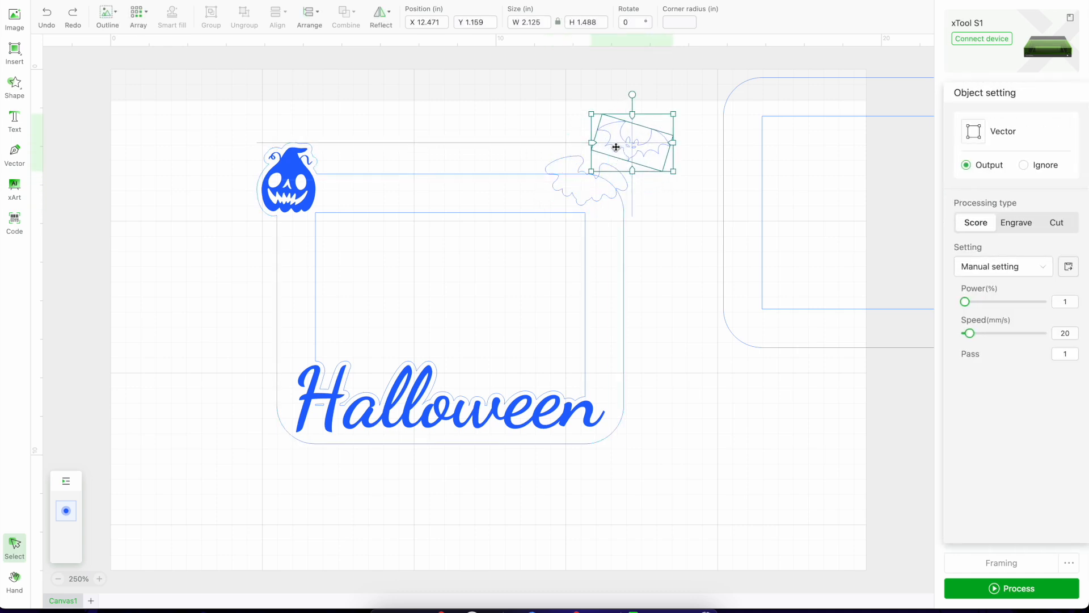
Unite the bat's offset outline with the outer frame outline, leaving the bat itself out.
left_click(466, 164)
left_click(508, 109)
left_click_drag(512, 128, 553, 189)
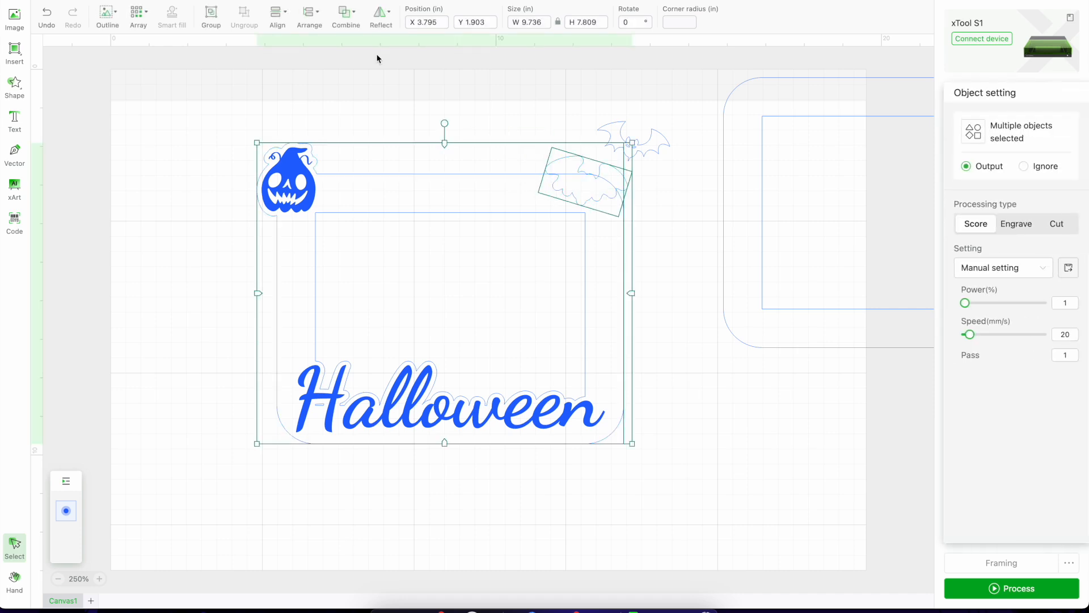
left_click(344, 12)
left_click(357, 49)
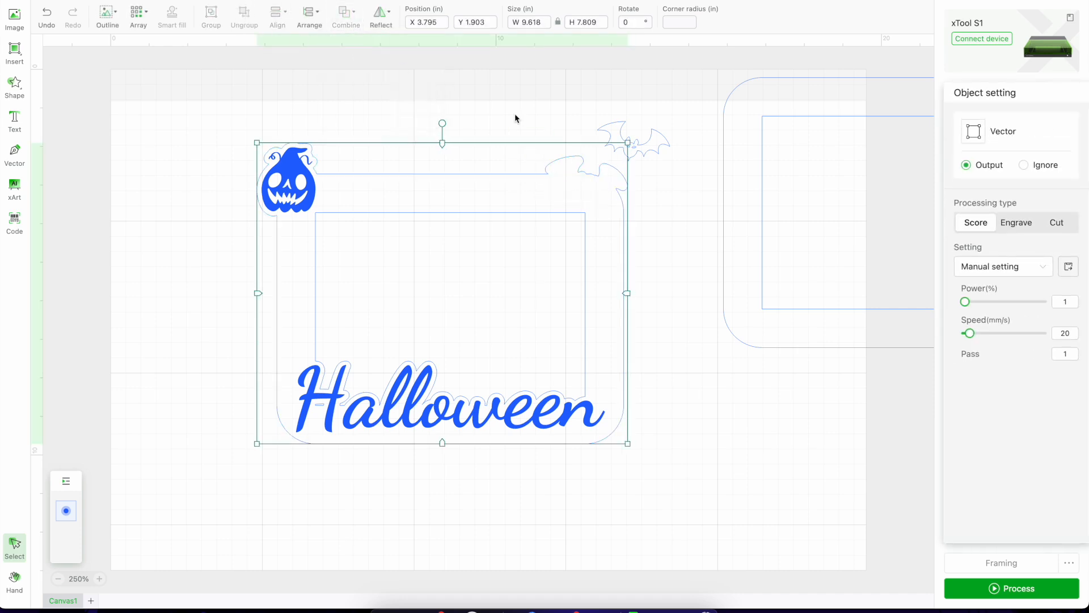
Move the bat back inside its merged outline at the frame's upper-right corner and set its processing type to Engrave.
left_click_drag(653, 148, 601, 188)
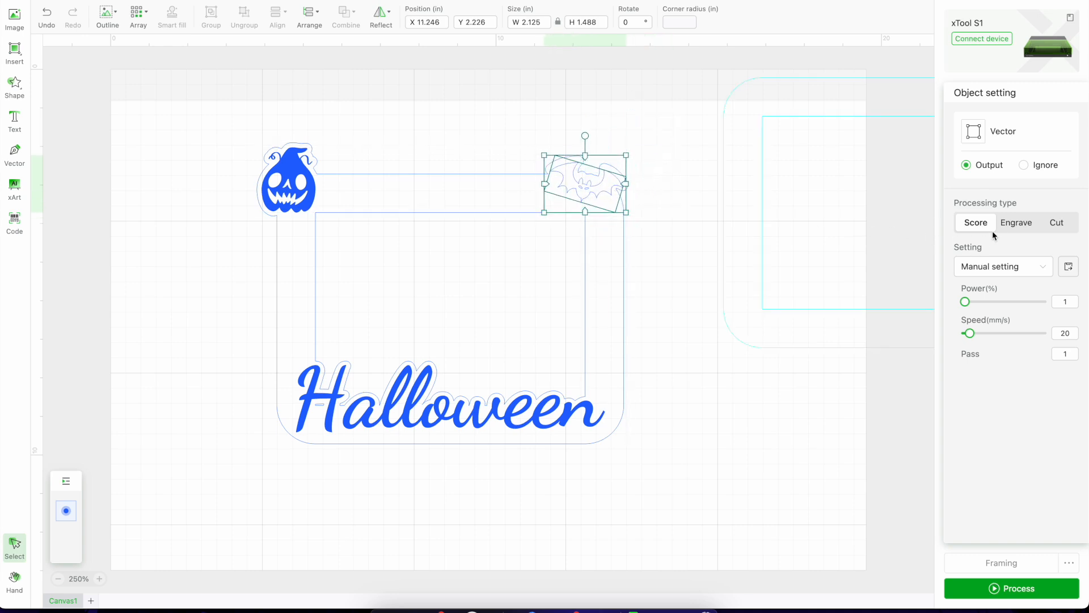
left_click(1008, 225)
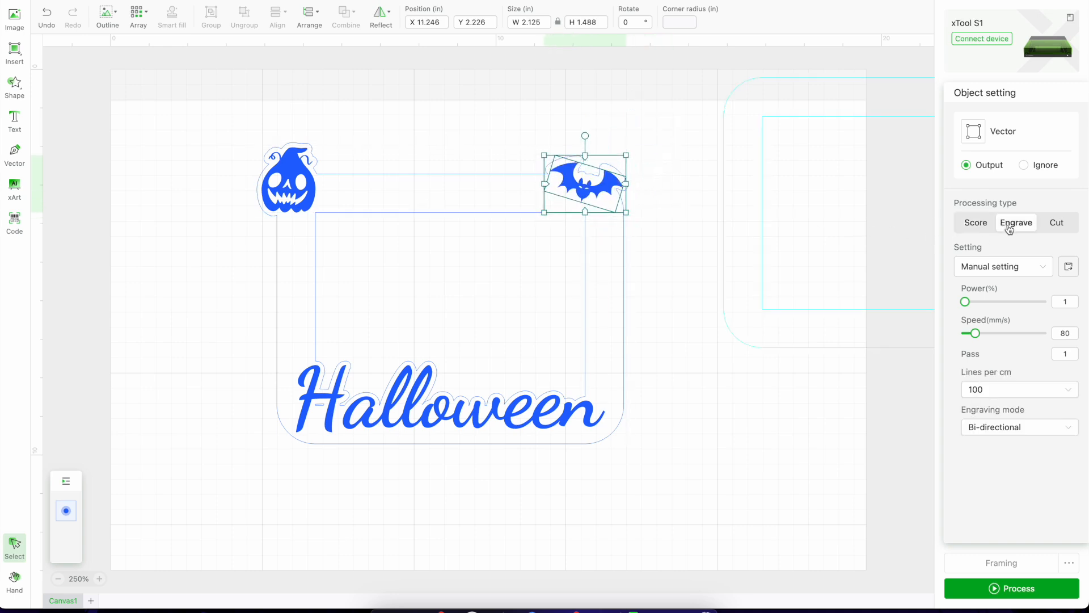
left_click(729, 310)
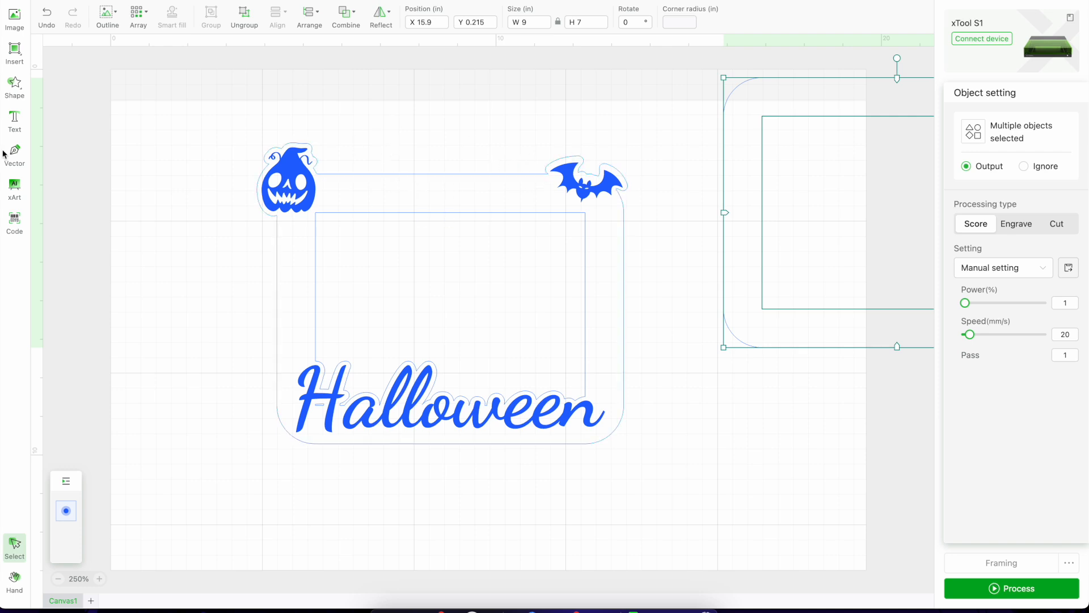
Add a text object reading "2024" above the frame.
left_click(15, 122)
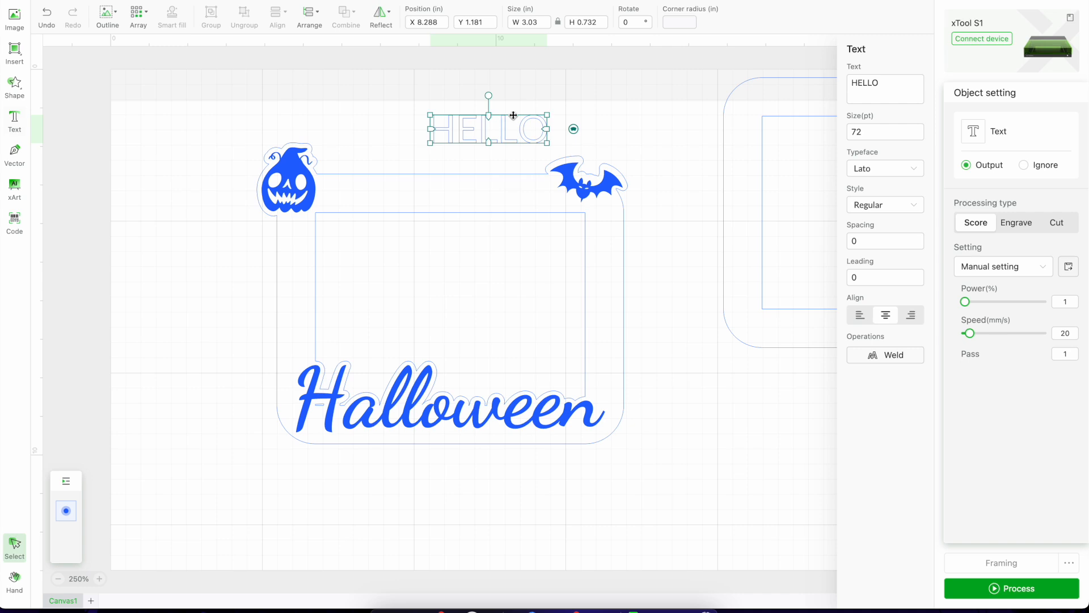
left_click_drag(891, 81, 778, 83)
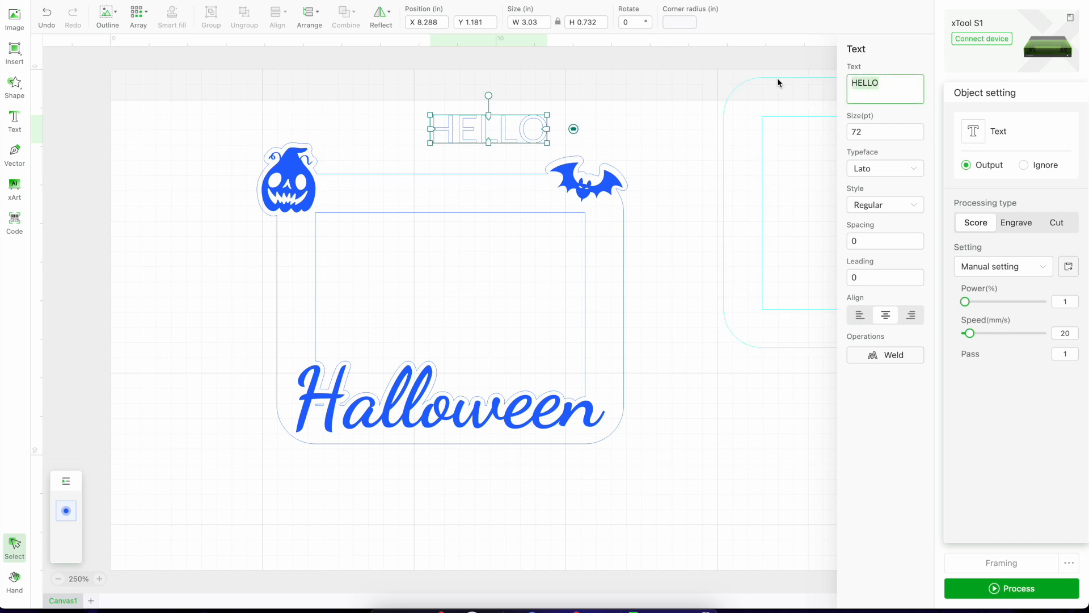
type("2024")
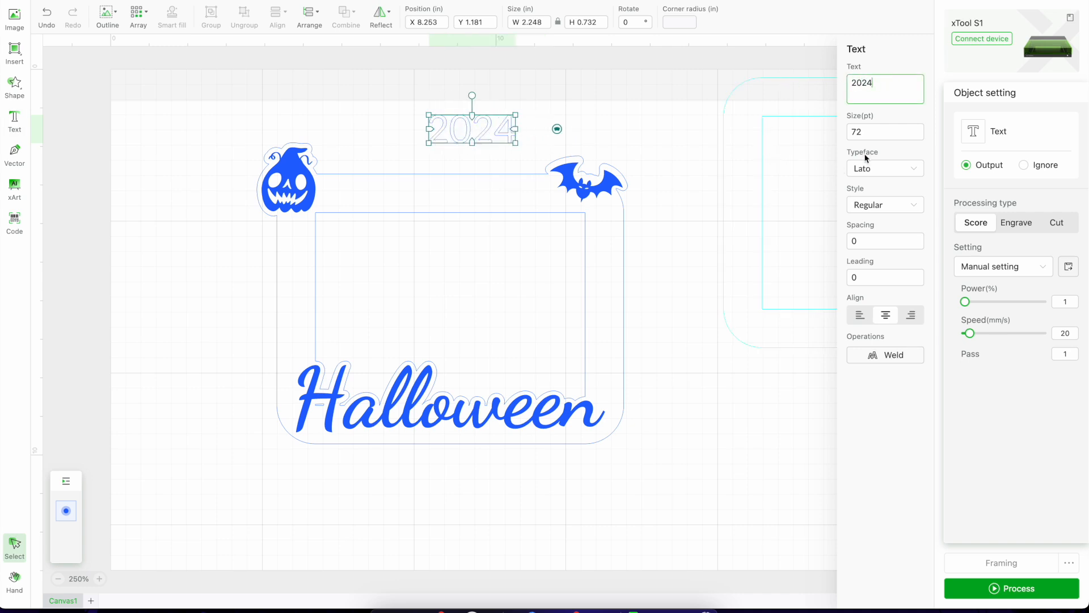
Set the "2024" text's typeface to Baloo Bhaijaan with the Regular style.
left_click(889, 175)
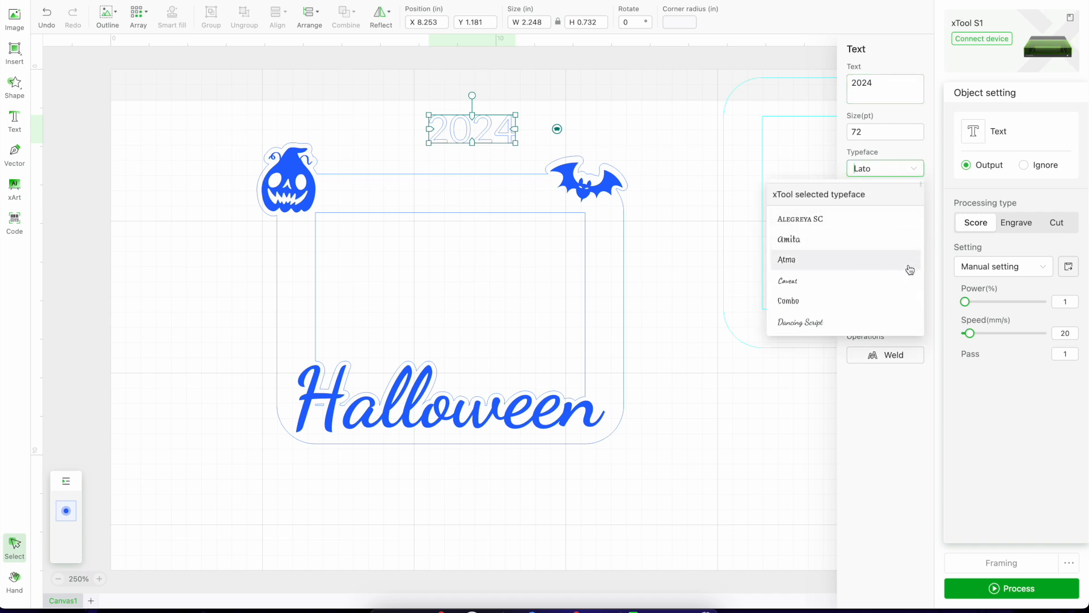
scroll(917, 293, "down", 1)
scroll(918, 294, "down", 11)
scroll(919, 294, "down", 12)
scroll(918, 294, "down", 6)
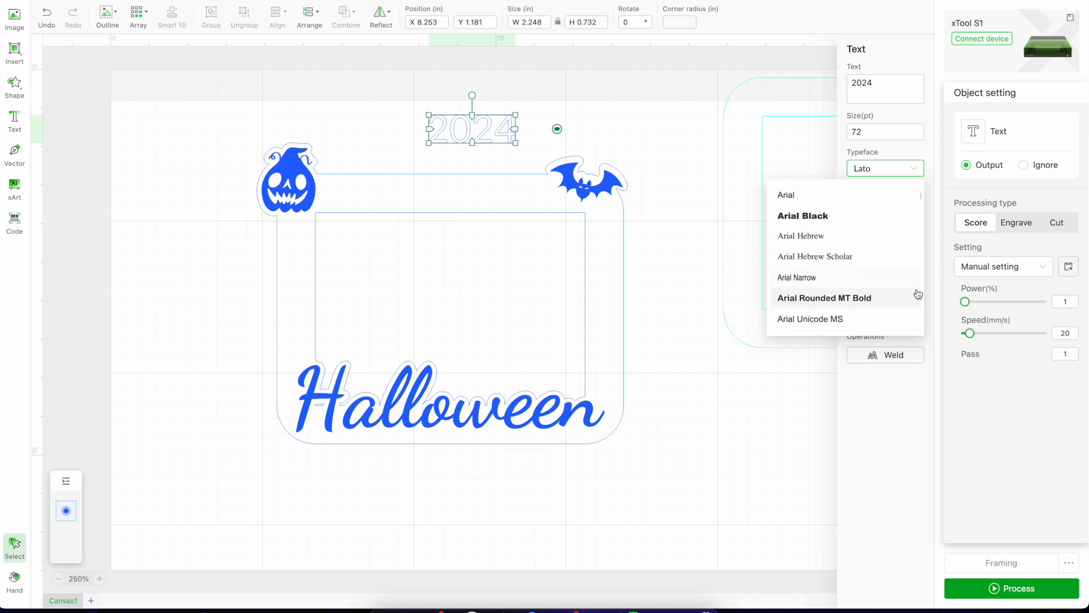
scroll(918, 294, "down", 5)
scroll(918, 294, "down", 4)
left_click(827, 270)
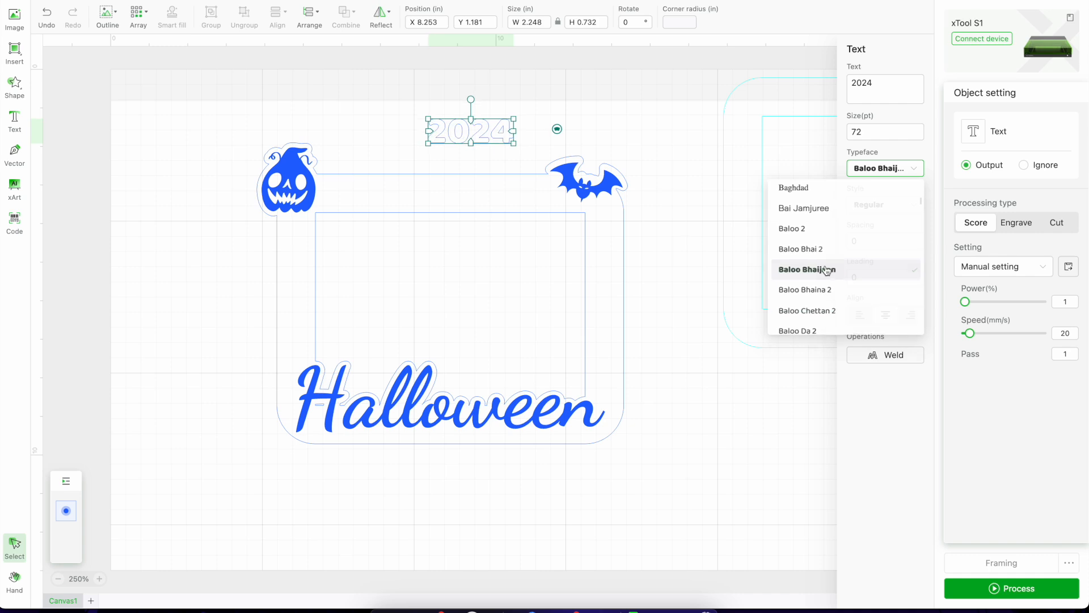
left_click(892, 207)
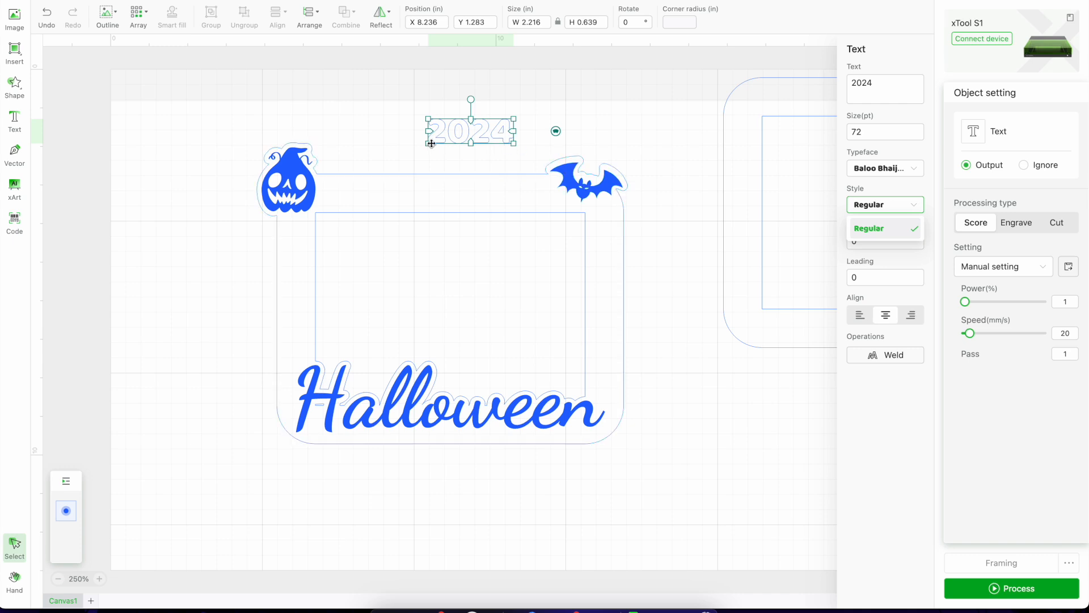
Enlarge the "2024" text to about 4.04 in wide and place it over the frame's top border between pumpkin and bat.
left_click_drag(428, 145, 442, 195)
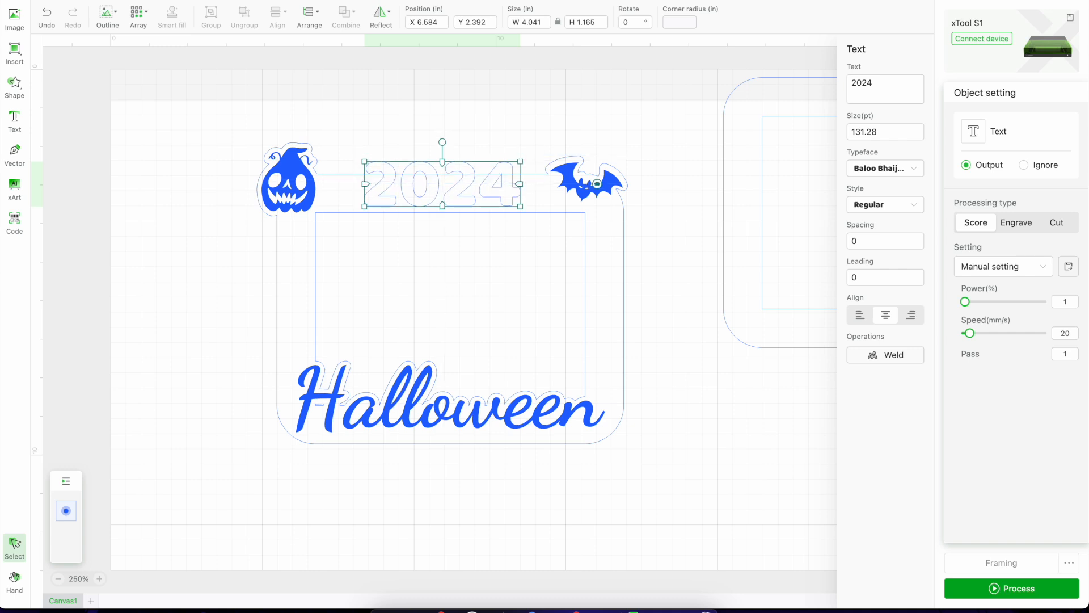
Add an outline around the "2024" text with an offset distance of 0.125 in.
left_click(104, 22)
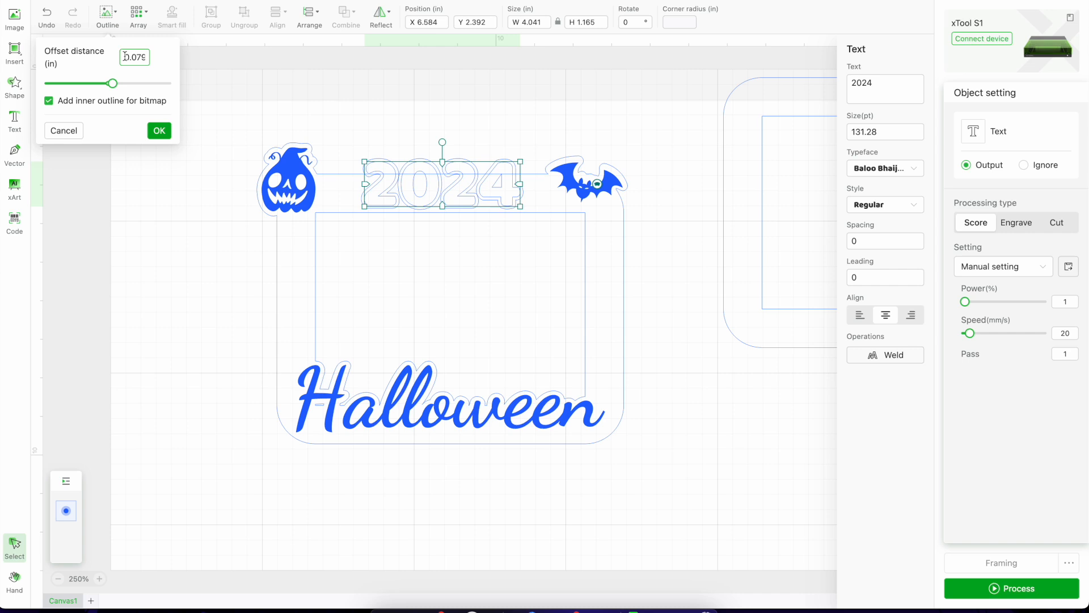
left_click_drag(124, 56, 151, 65)
type("0")
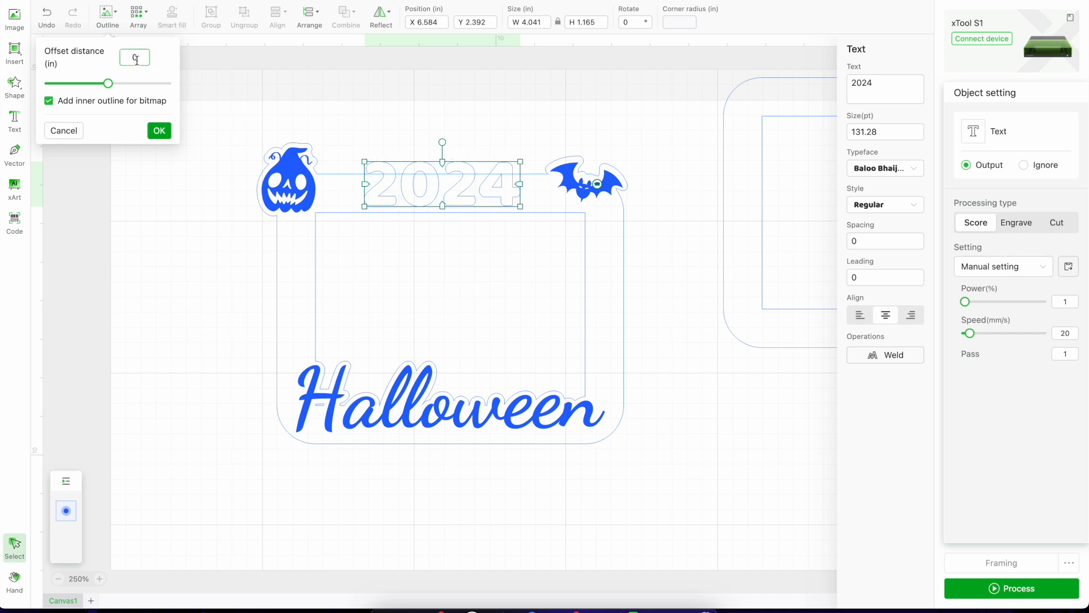
type(".125")
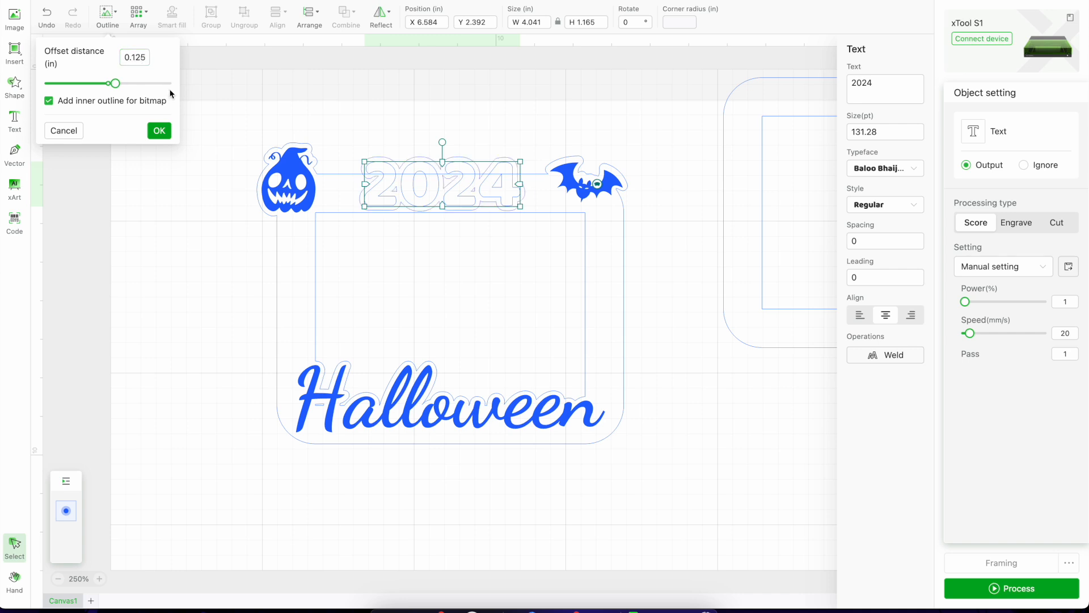
left_click(167, 132)
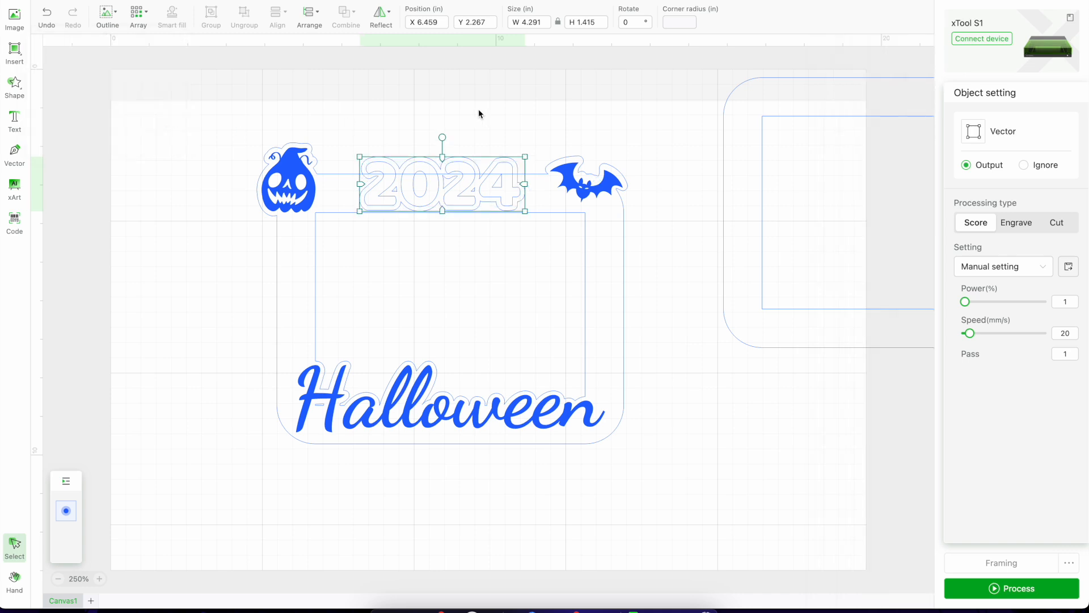
left_click(457, 114)
left_click(356, 180)
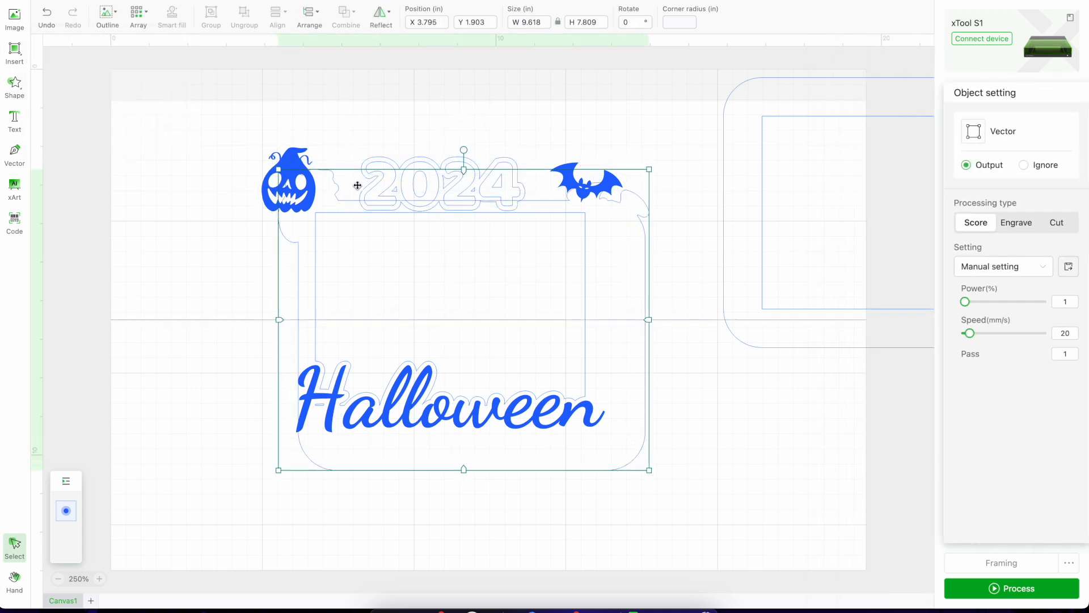
left_click(40, 8)
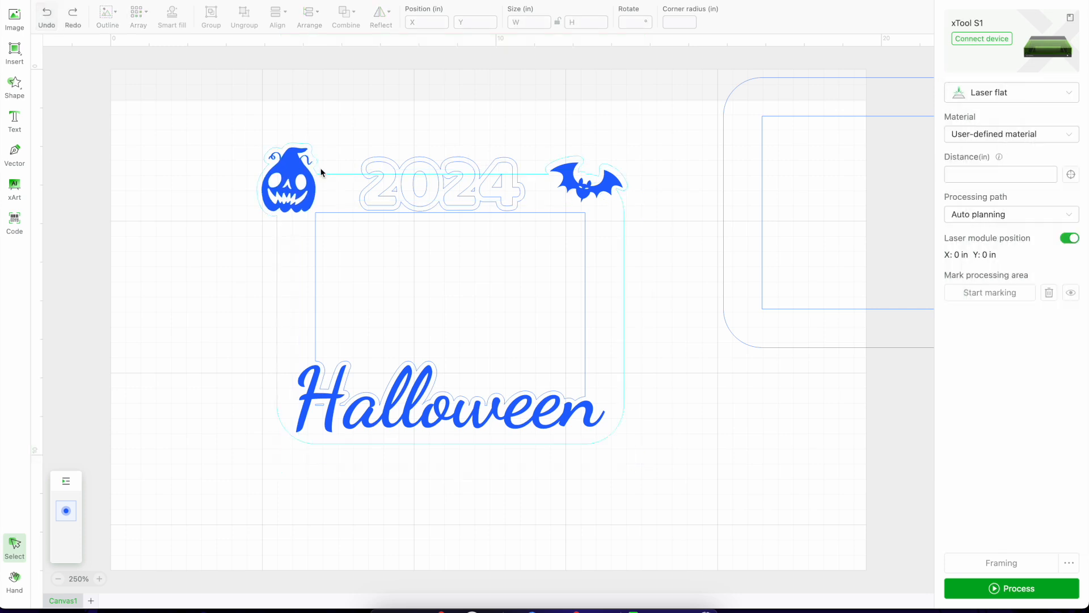
Unite the "2024" outline with the frame's outer contour.
left_click_drag(337, 131, 362, 198)
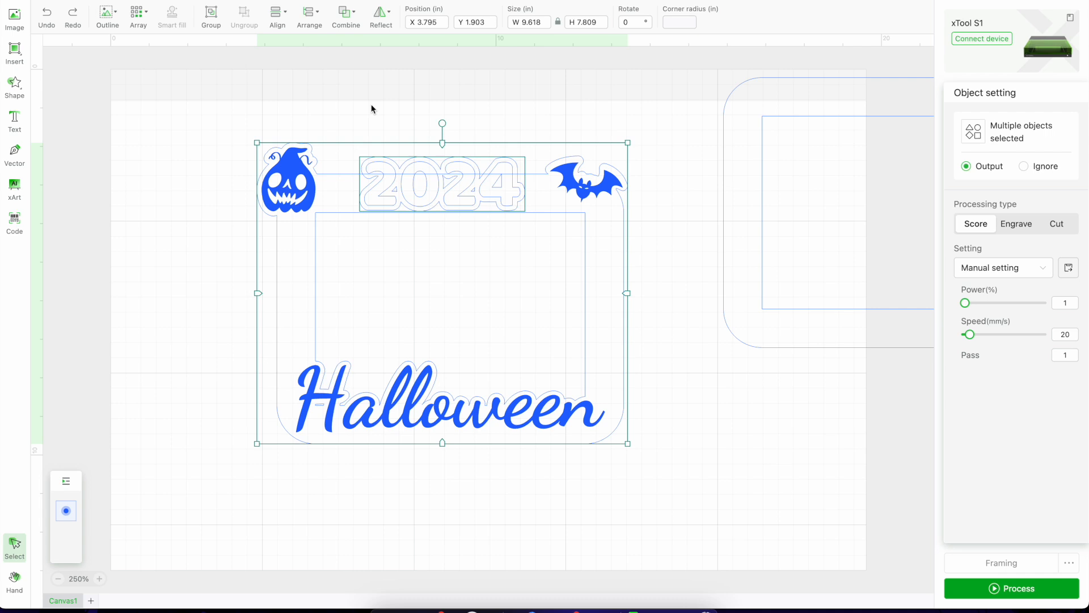
left_click(353, 20)
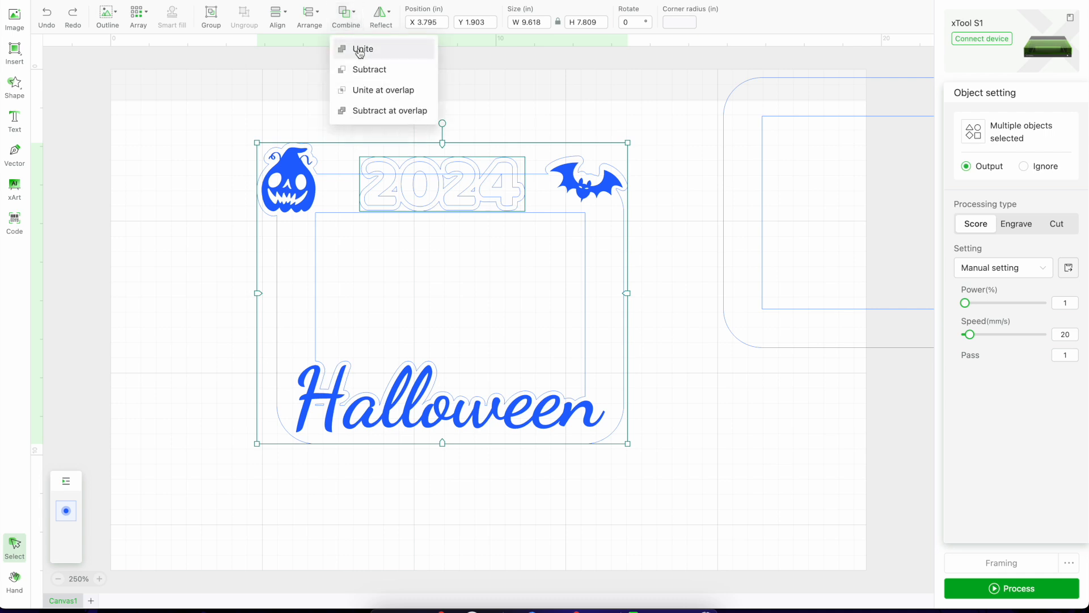
left_click(361, 49)
left_click(176, 262)
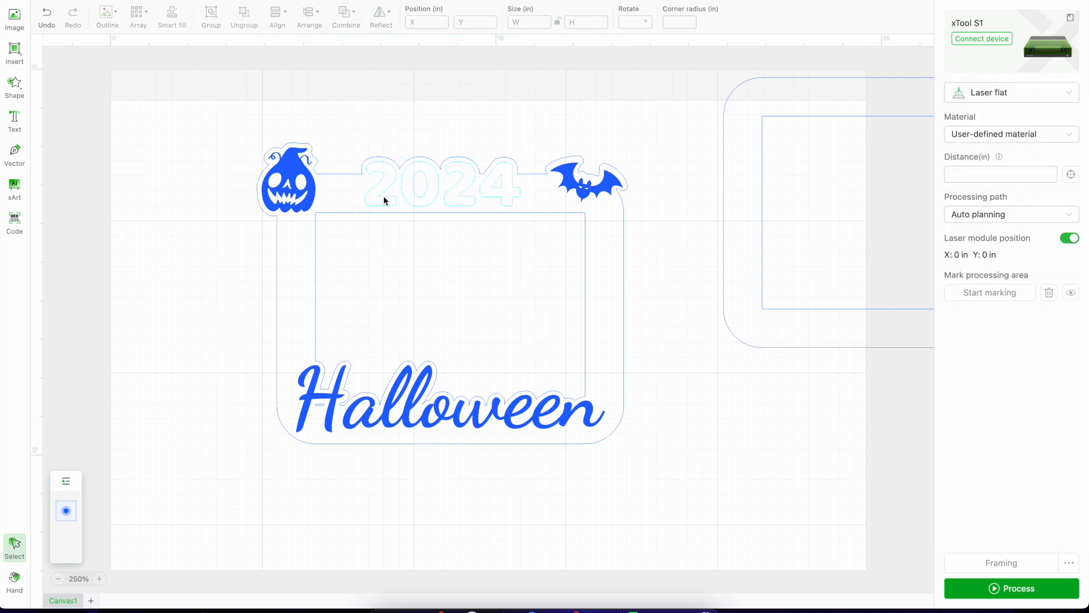
Set the "2024" text's processing type to Engrave.
left_click(382, 199)
left_click(1016, 223)
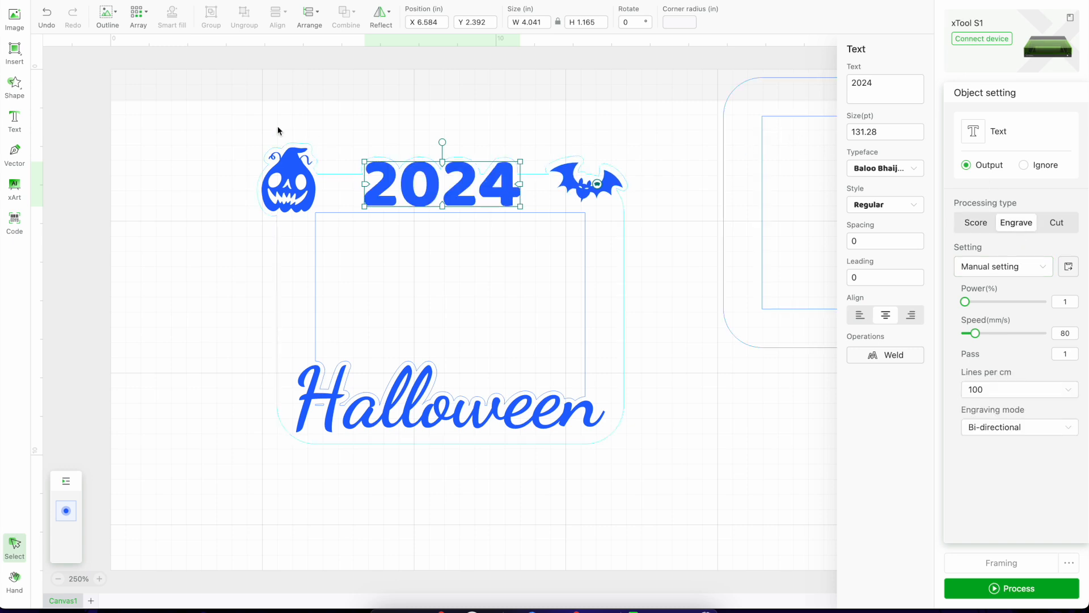
left_click(677, 288)
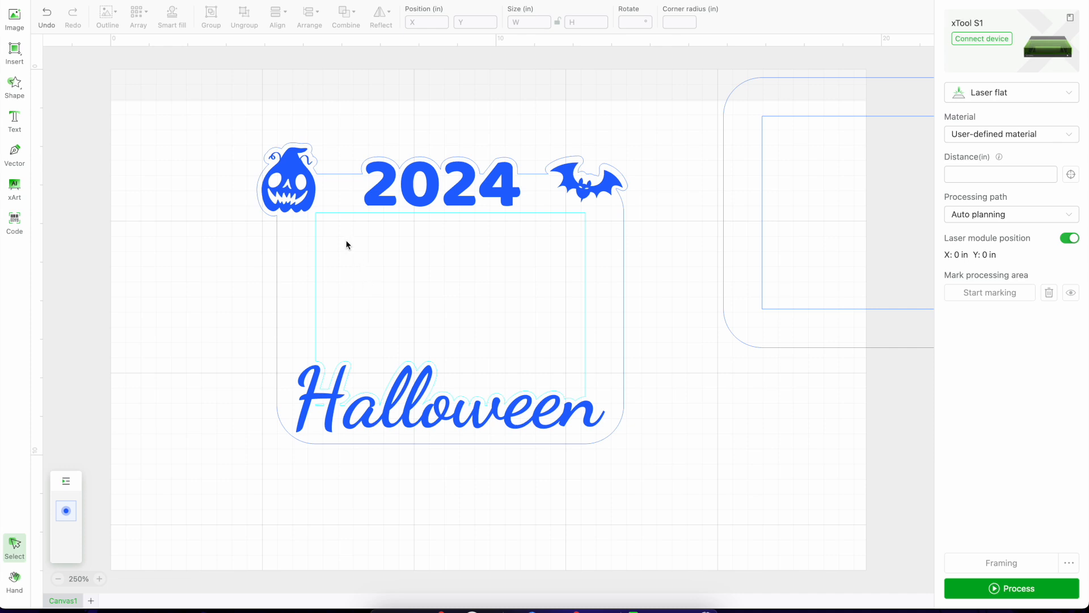
Move the pumpkin, "2024" and bat off the border into the frame's opening, and the "Halloween" lettering below the frame.
left_click(288, 188)
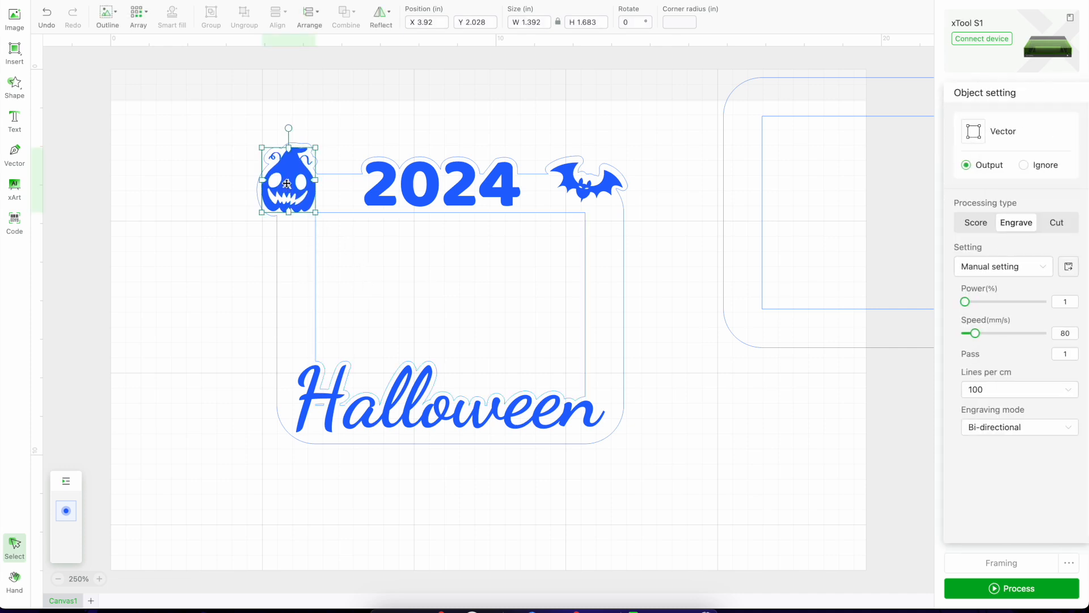
left_click_drag(281, 190, 346, 271)
left_click_drag(392, 204, 428, 272)
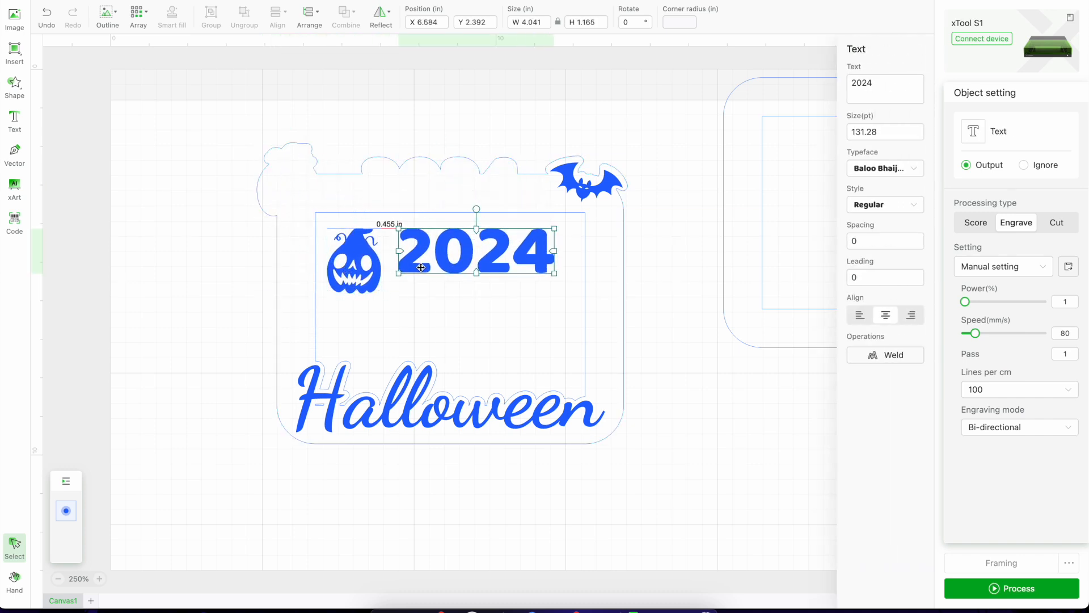
left_click_drag(584, 188, 509, 324)
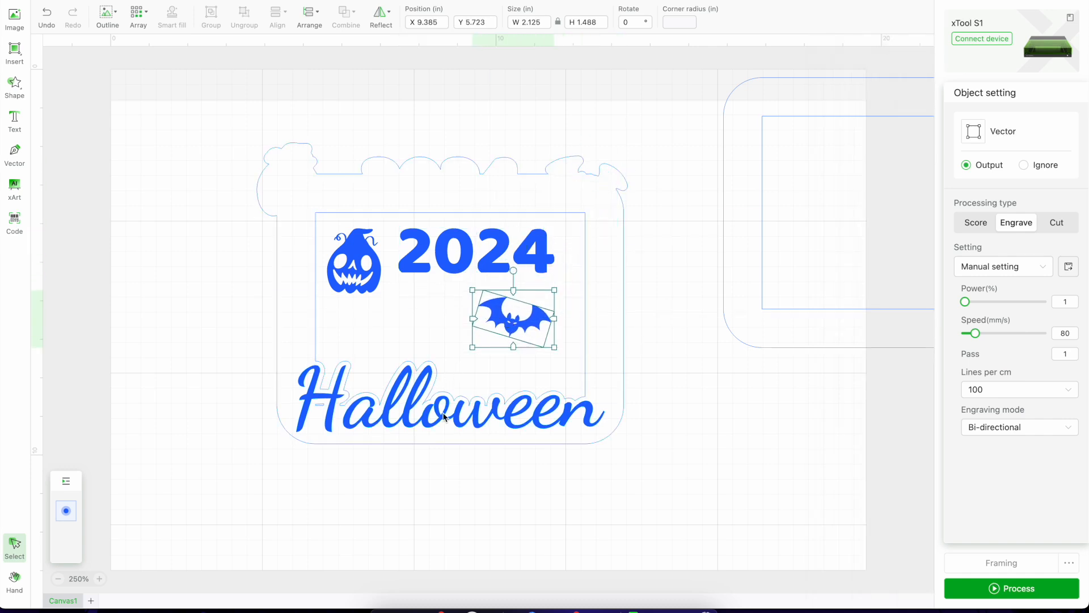
left_click_drag(444, 417, 441, 524)
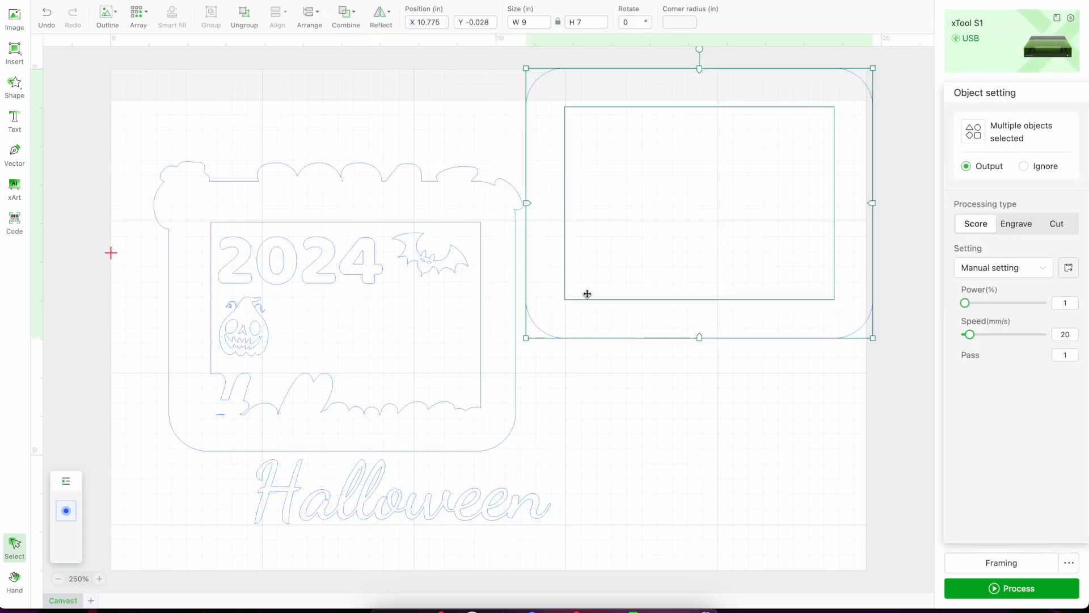
Set the processing material to 3mm Basswood Plywood A4.
left_click(614, 363)
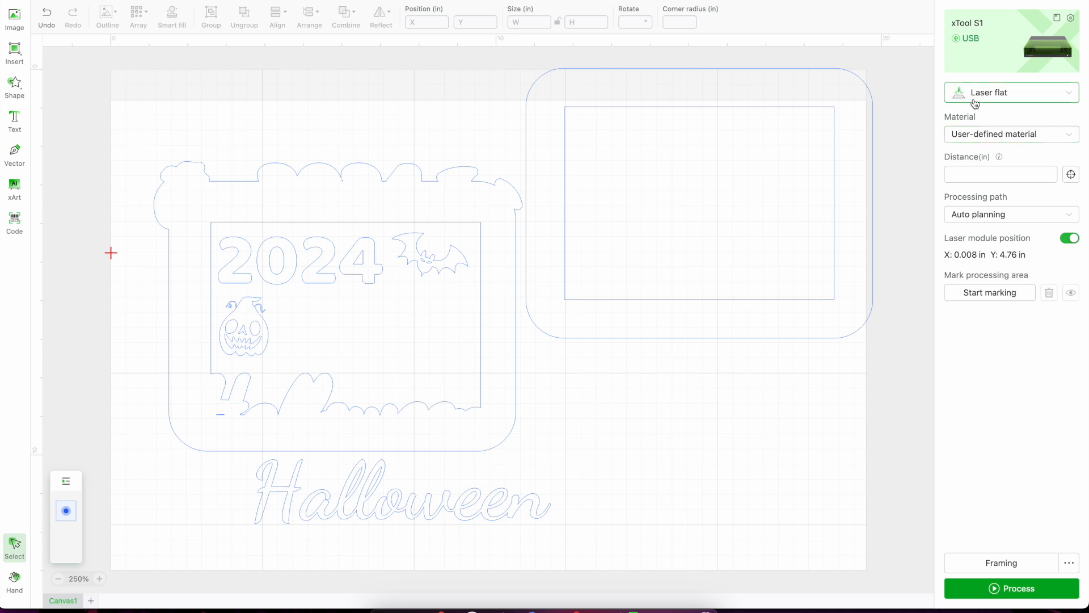
left_click(990, 138)
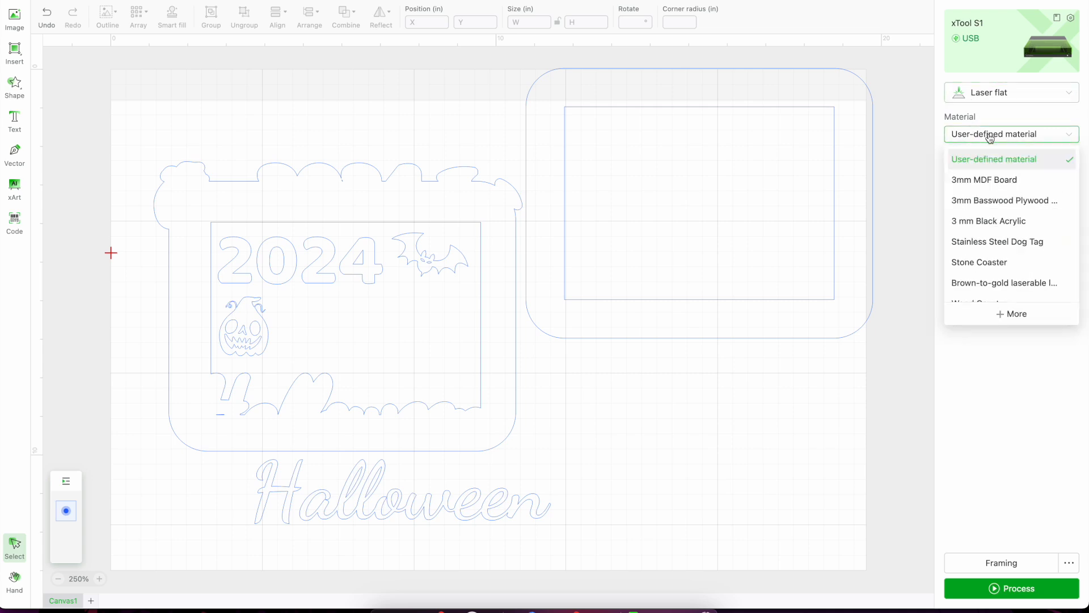
left_click(1002, 201)
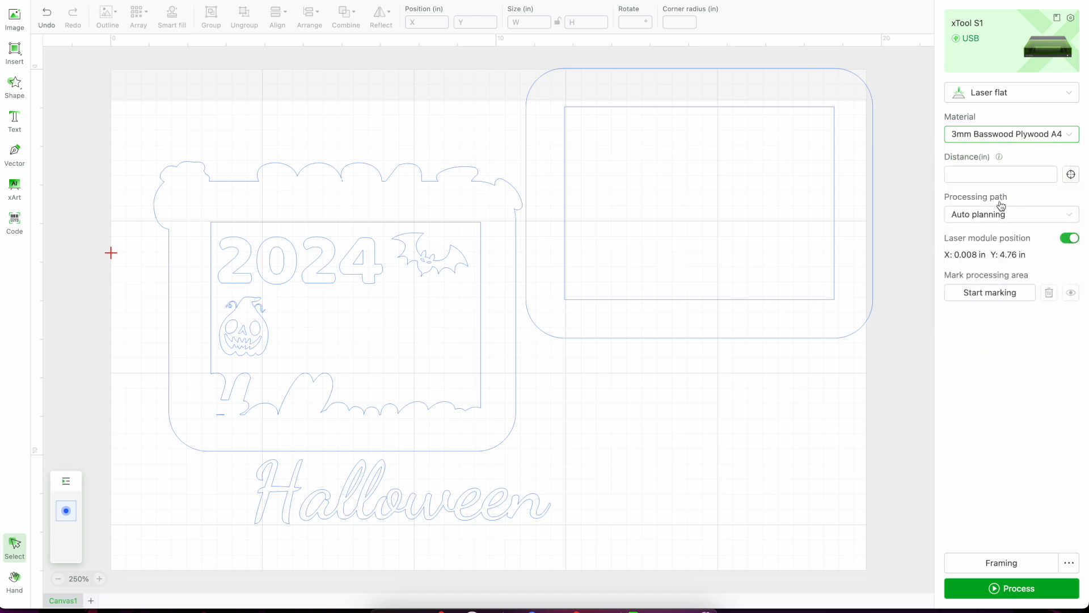
Set the plain 9 x 7 in frame to Cut with 2 passes.
left_click(863, 184)
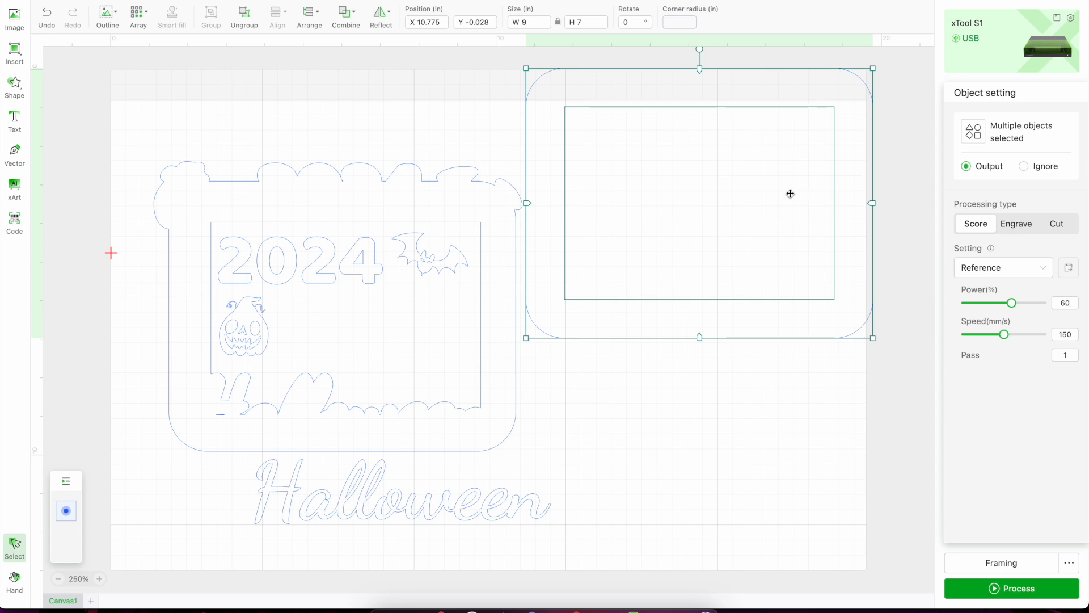
left_click(1047, 224)
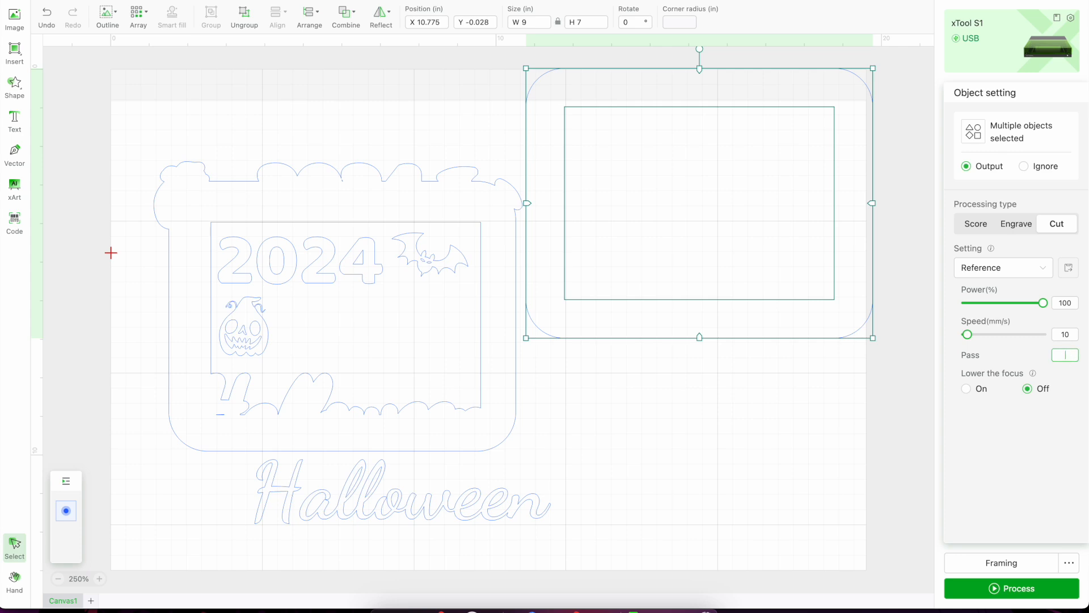
type("2")
Set the decorated frame's outer contour to Cut with 2 passes.
left_click(461, 221)
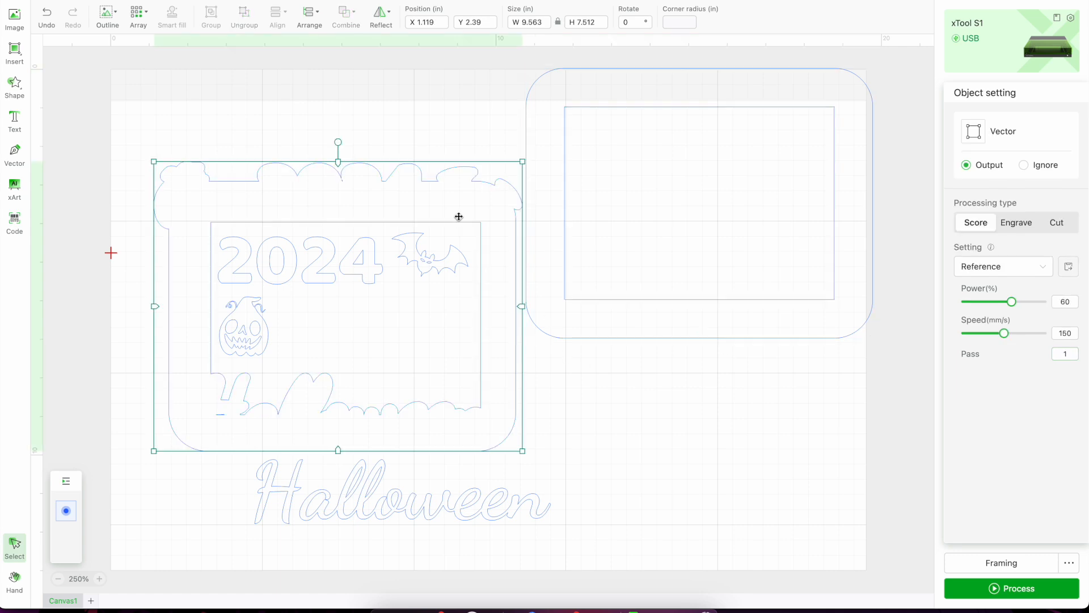
left_click(1074, 353)
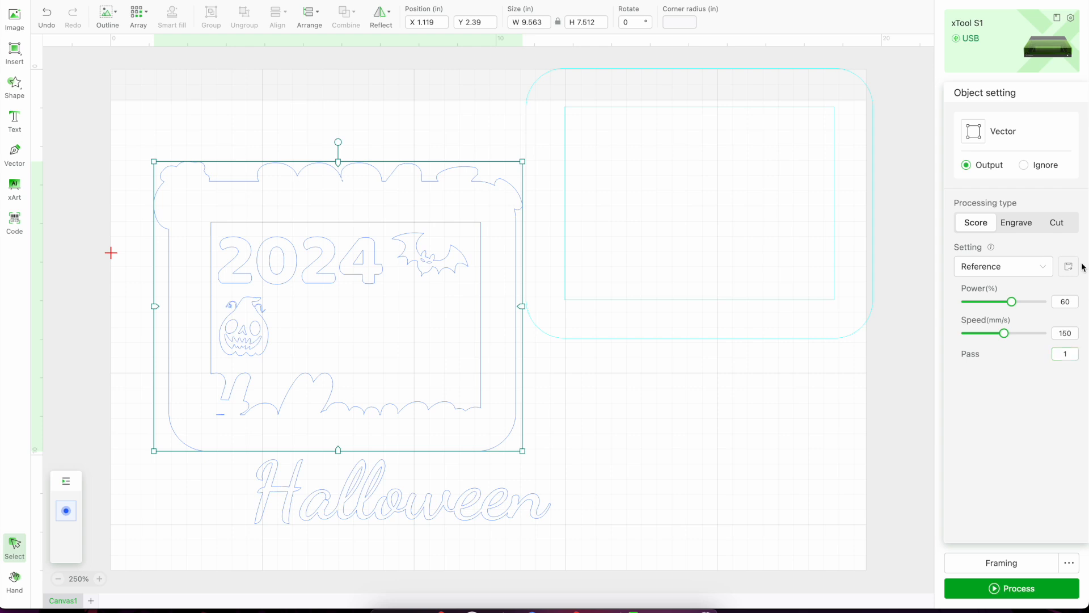
left_click(1062, 226)
left_click(1074, 352)
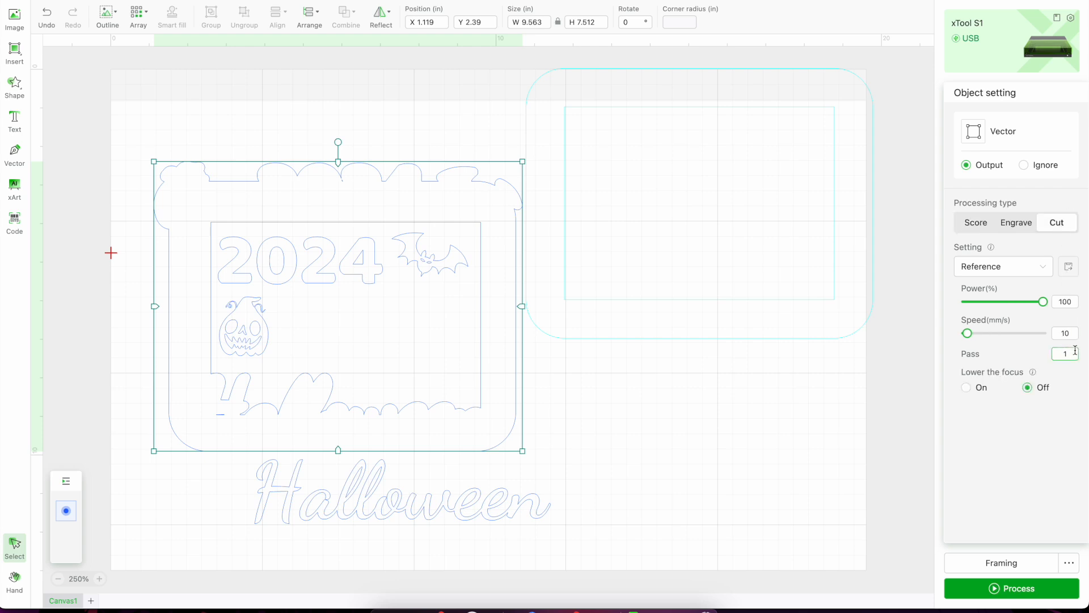
type("2")
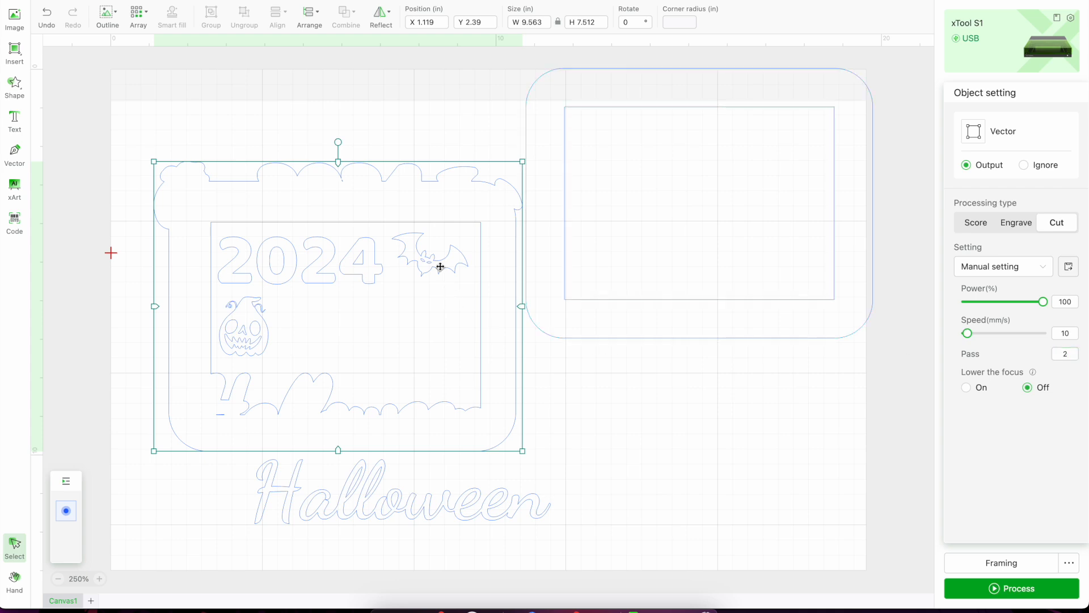
left_click(585, 392)
Set the bat's number of passes to 2.
left_click(437, 277)
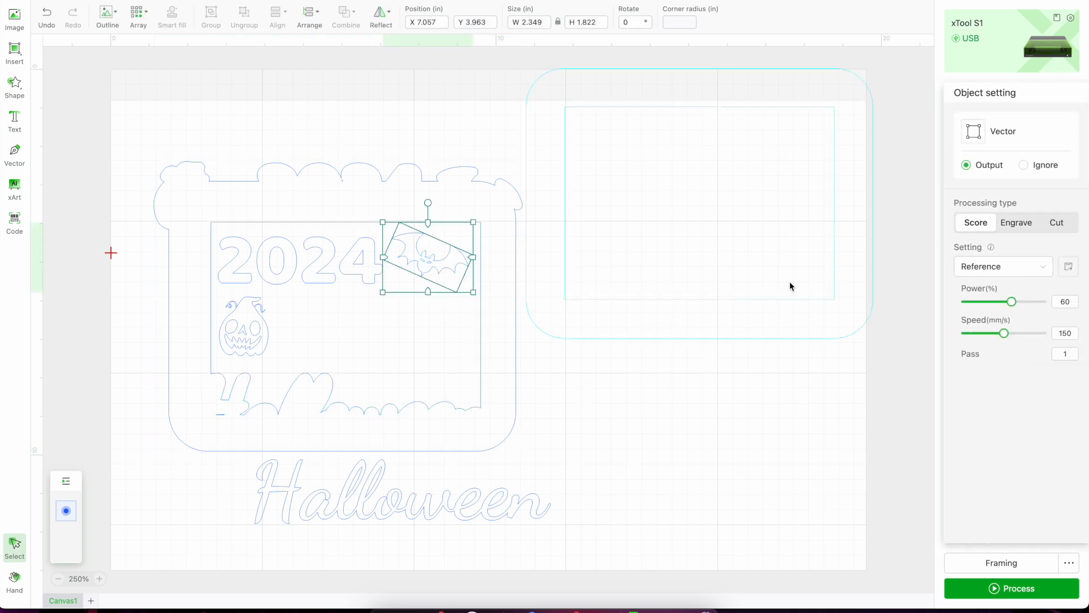
left_click(1071, 354)
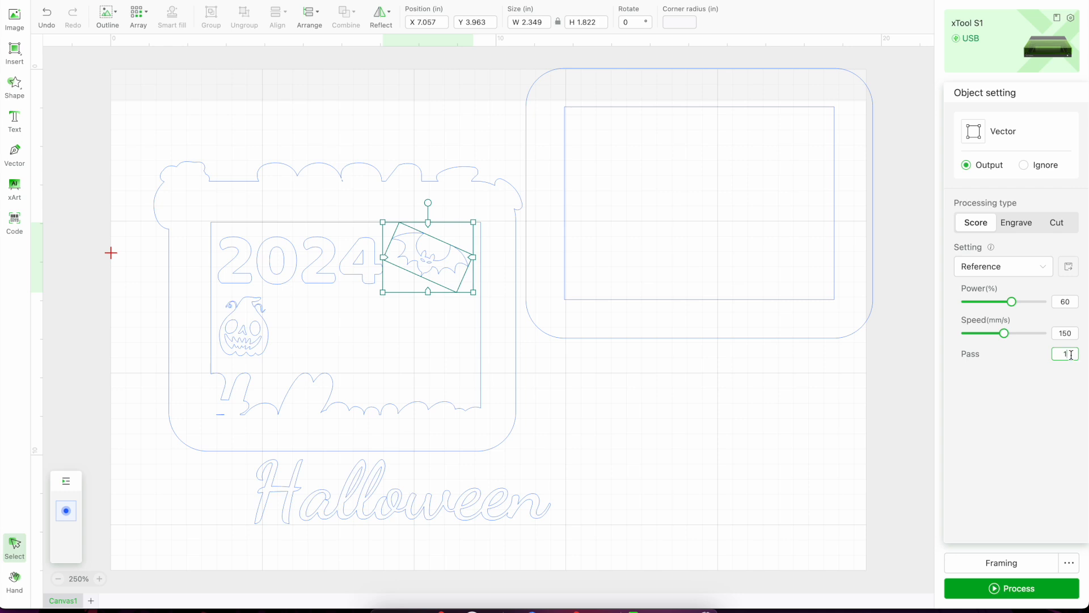
type("2")
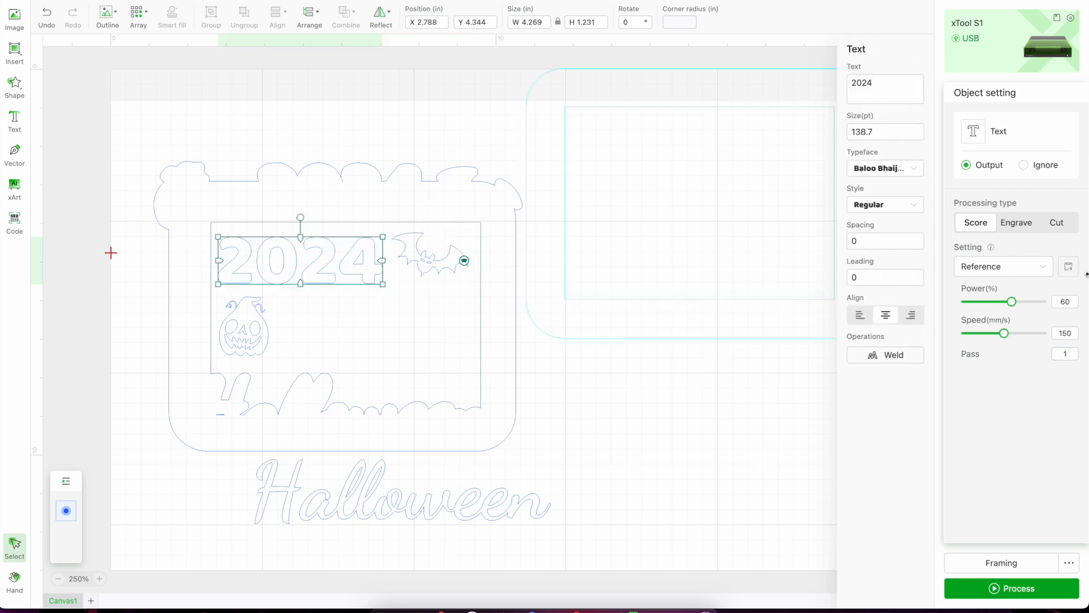
Set the "2024" text to Cut with 2 passes.
left_click(1059, 229)
left_click(1072, 354)
type("2")
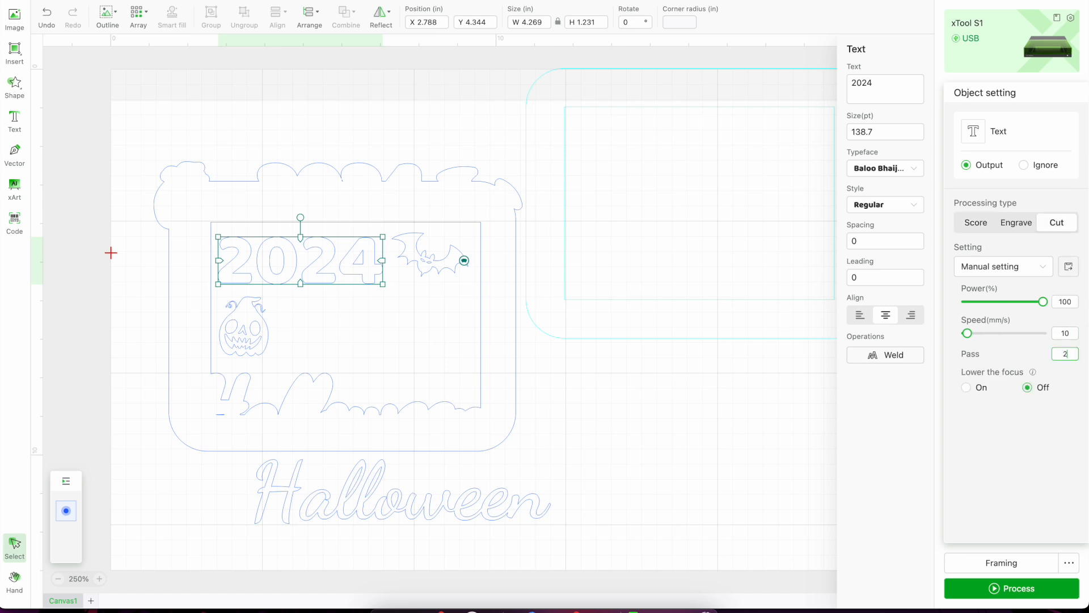
Set the pumpkin to Cut with 2 passes.
left_click(240, 353)
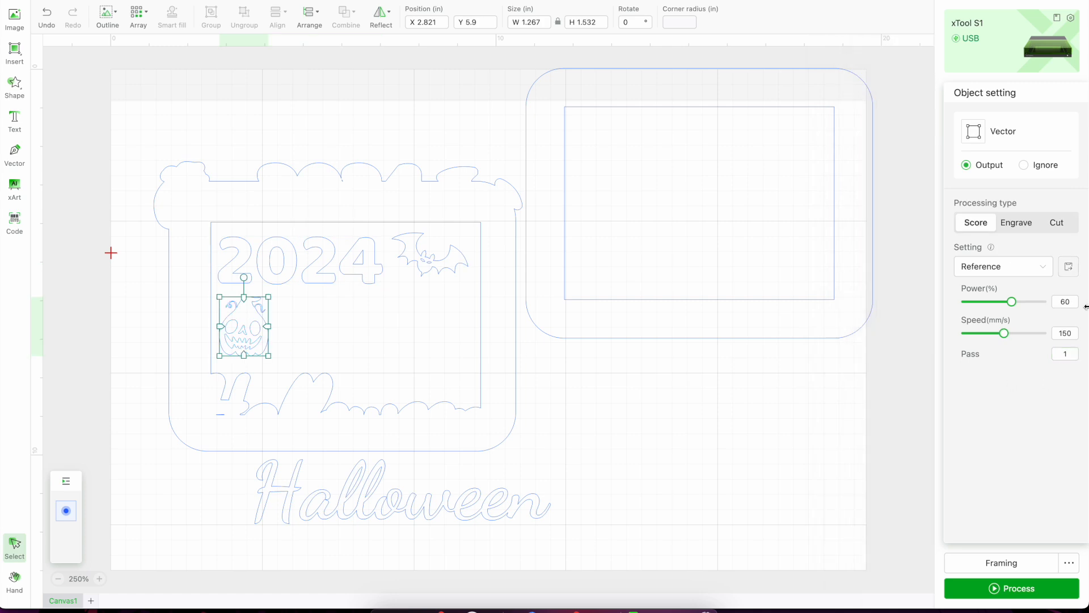
left_click(1058, 225)
left_click(1073, 355)
key("BackSpace")
type("2")
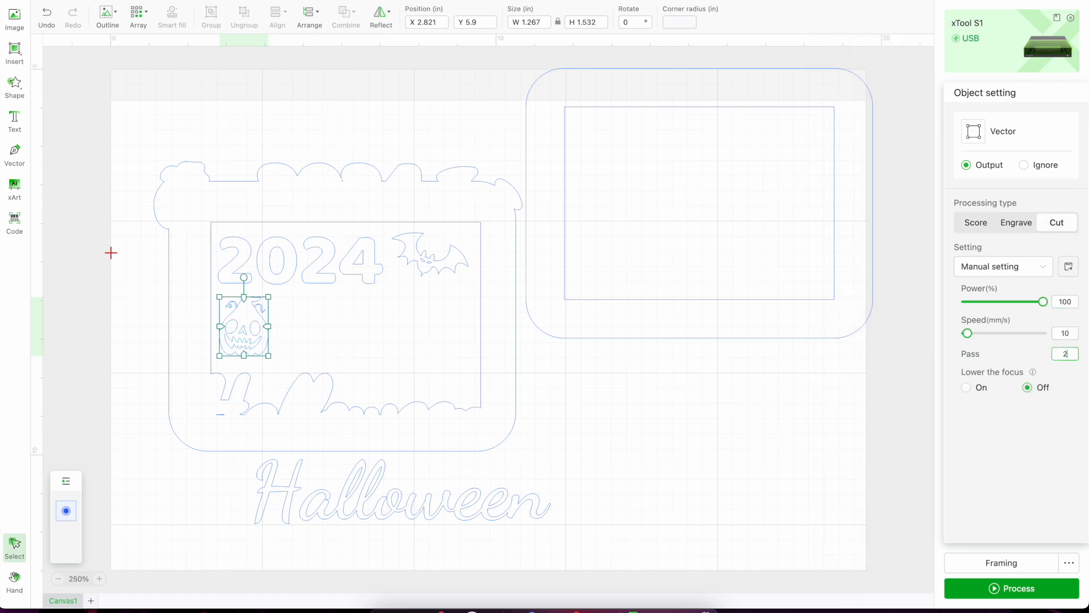
Set the "Halloween" lettering to Cut with 2 passes and recheck the decorated frame's cut settings.
left_click(498, 500)
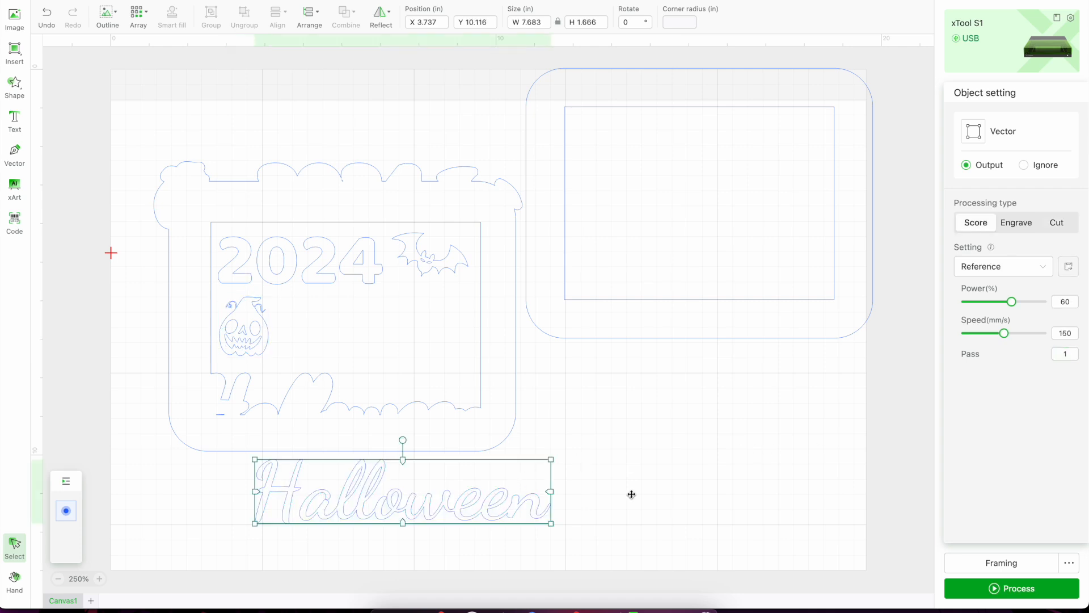
left_click(1066, 354)
left_click(1058, 224)
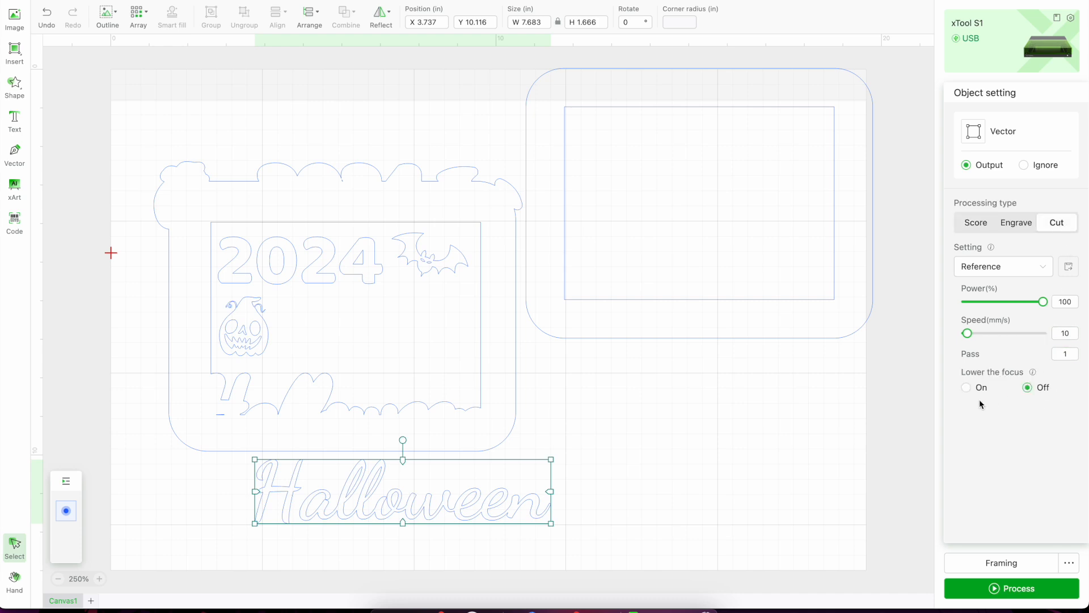
left_click(1074, 355)
key("BackSpace")
type("2")
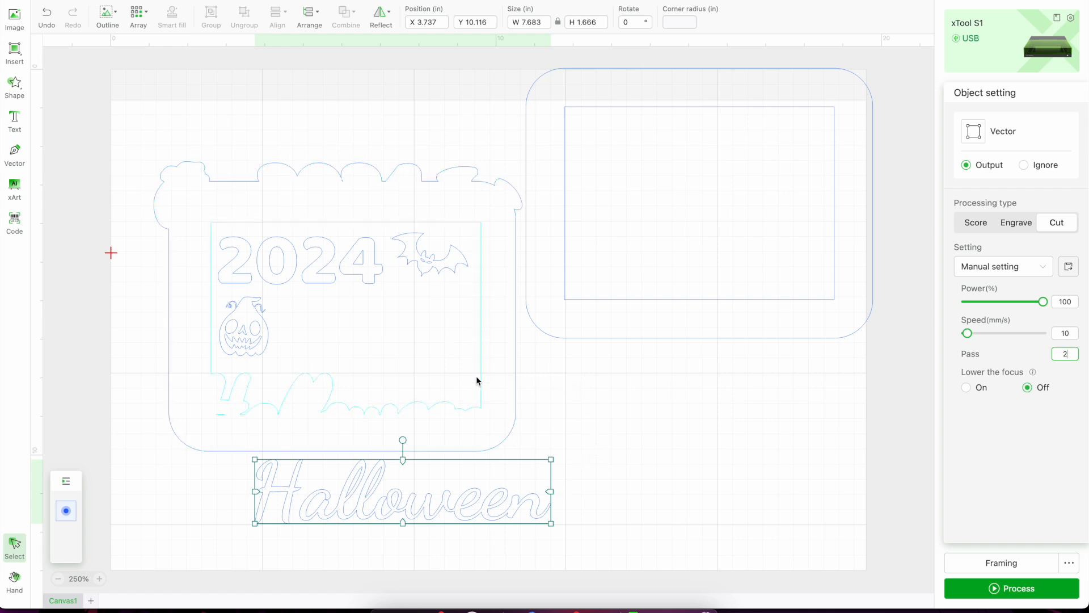
left_click(491, 400)
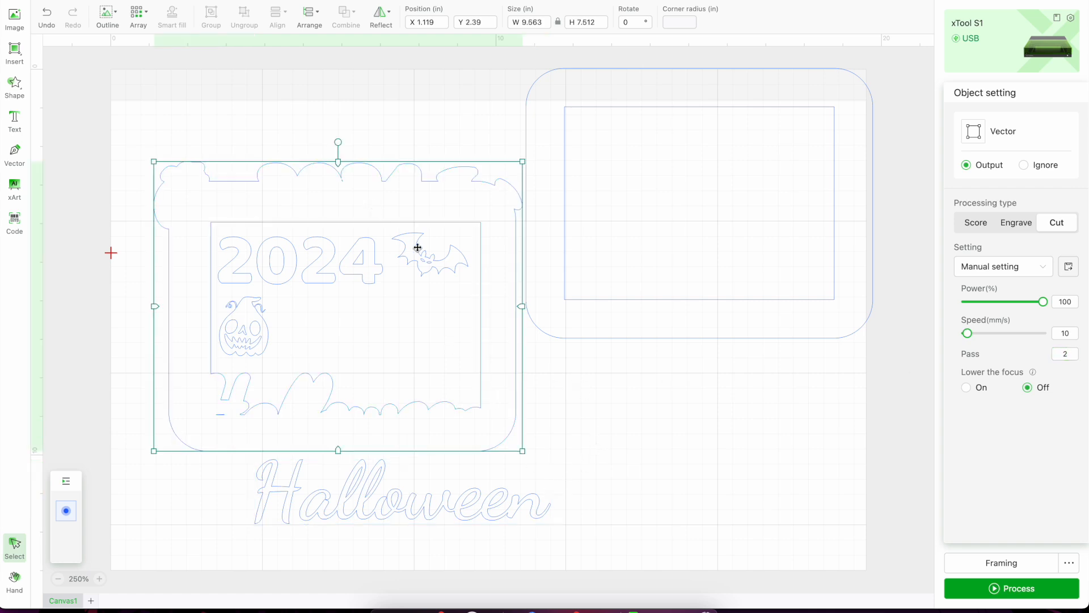
left_click(582, 376)
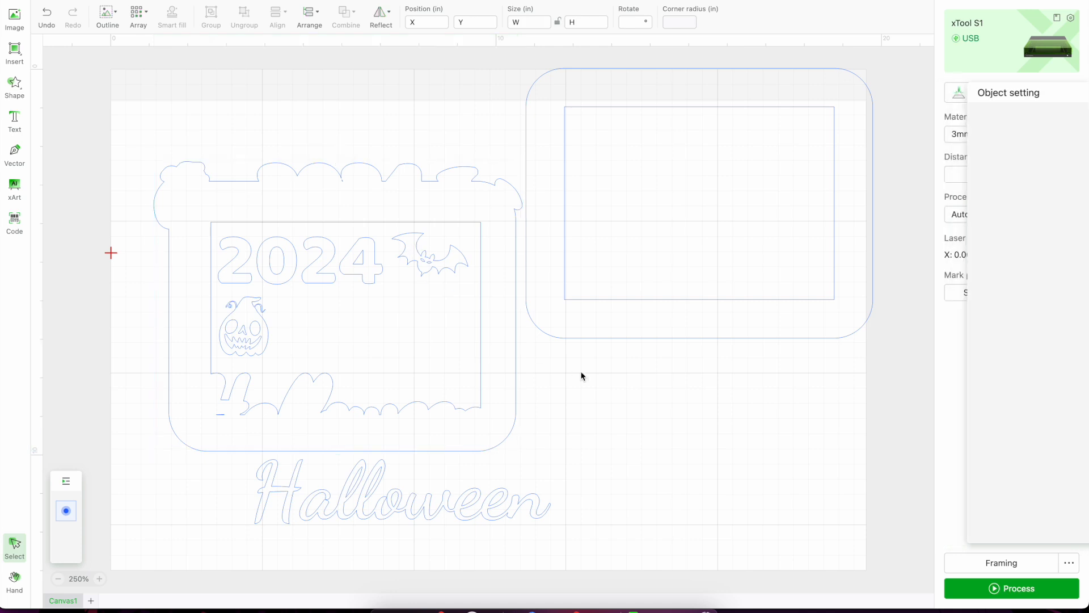
Change the bat's processing type to Cut and set its number of passes to 2.
left_click(443, 268)
left_click(591, 404)
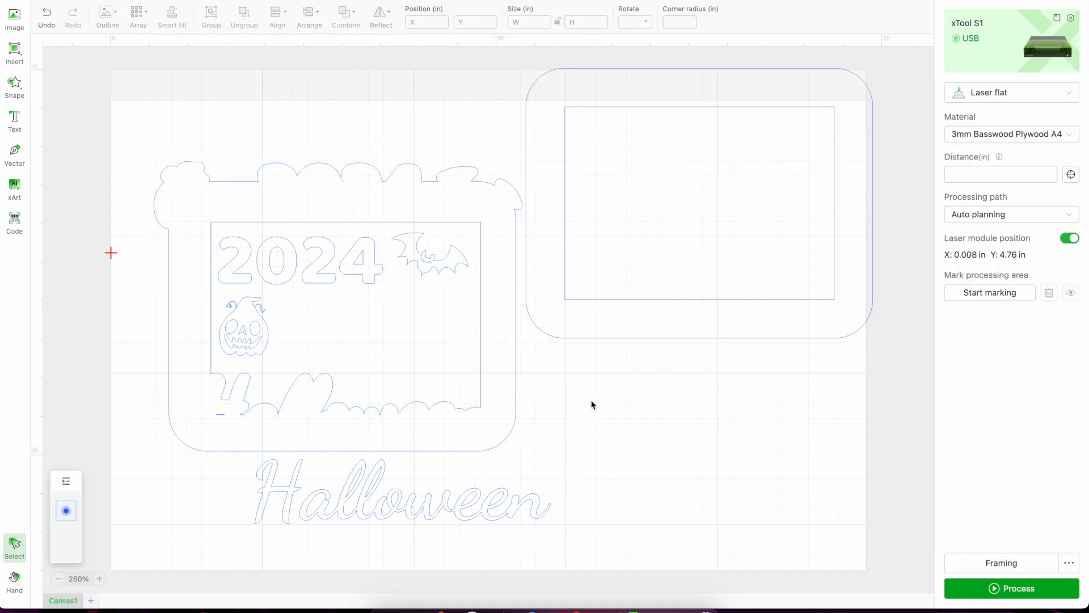
left_click(447, 258)
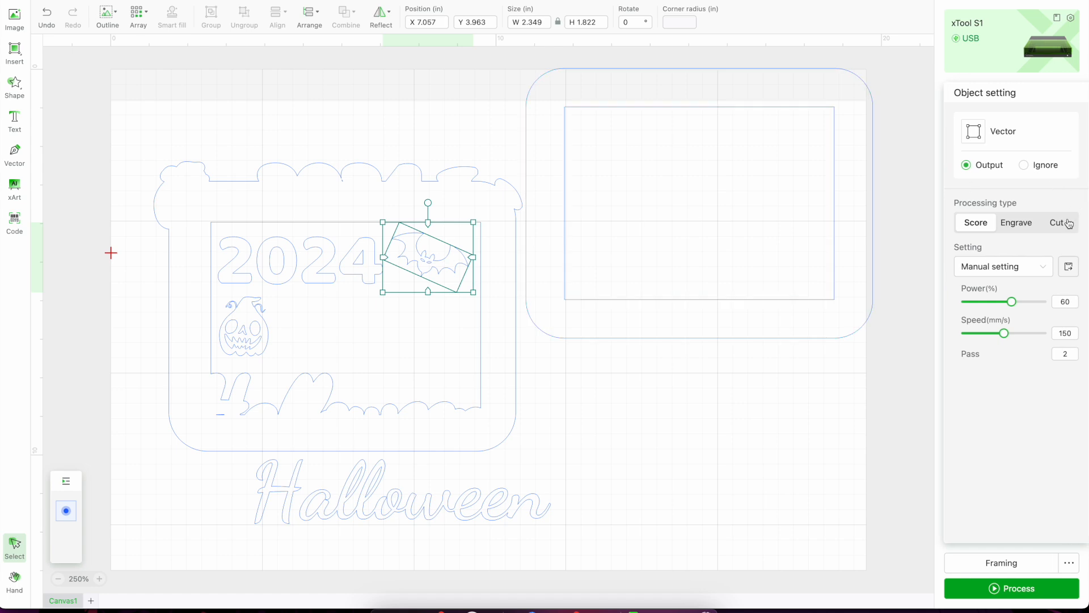
left_click(1068, 222)
left_click(1072, 354)
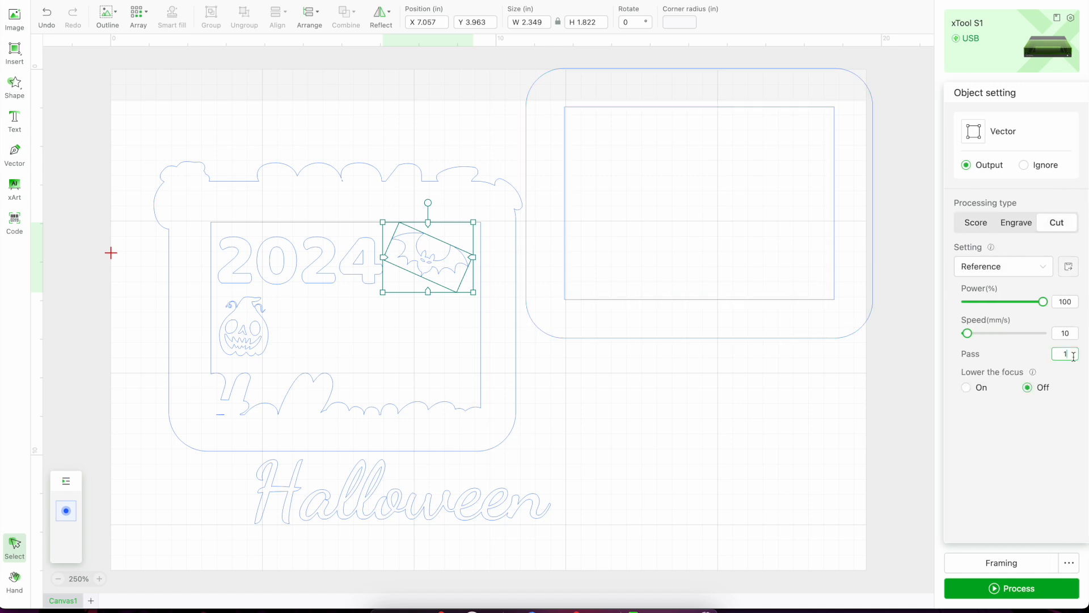
type("2")
left_click(631, 414)
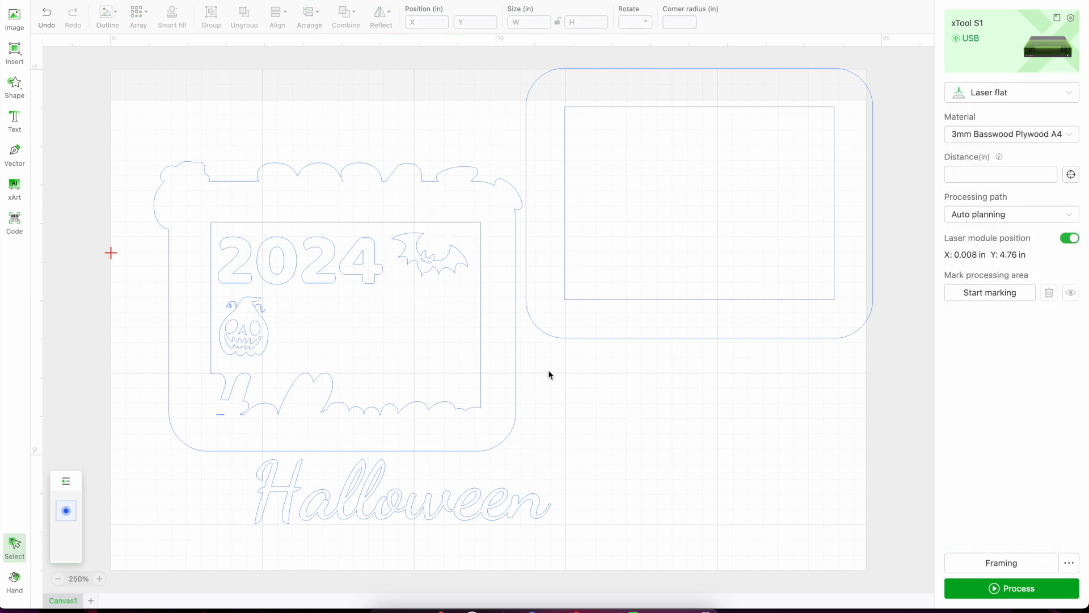
Check the cut settings of the "2024" text, the pumpkin, the decorated frame and the plain rounded frame.
left_click(358, 268)
left_click(588, 365)
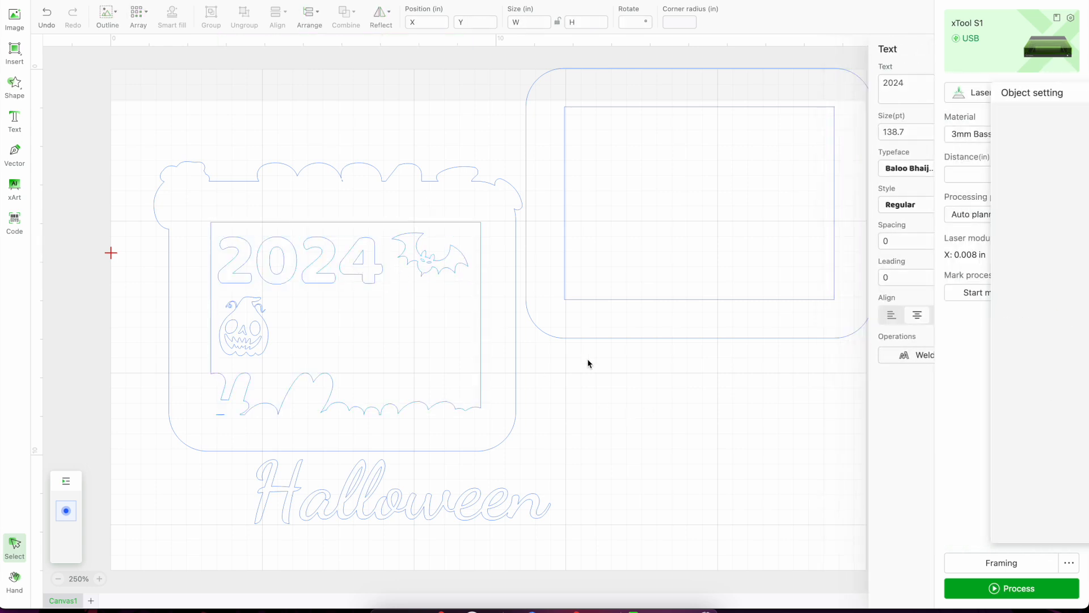
left_click(231, 343)
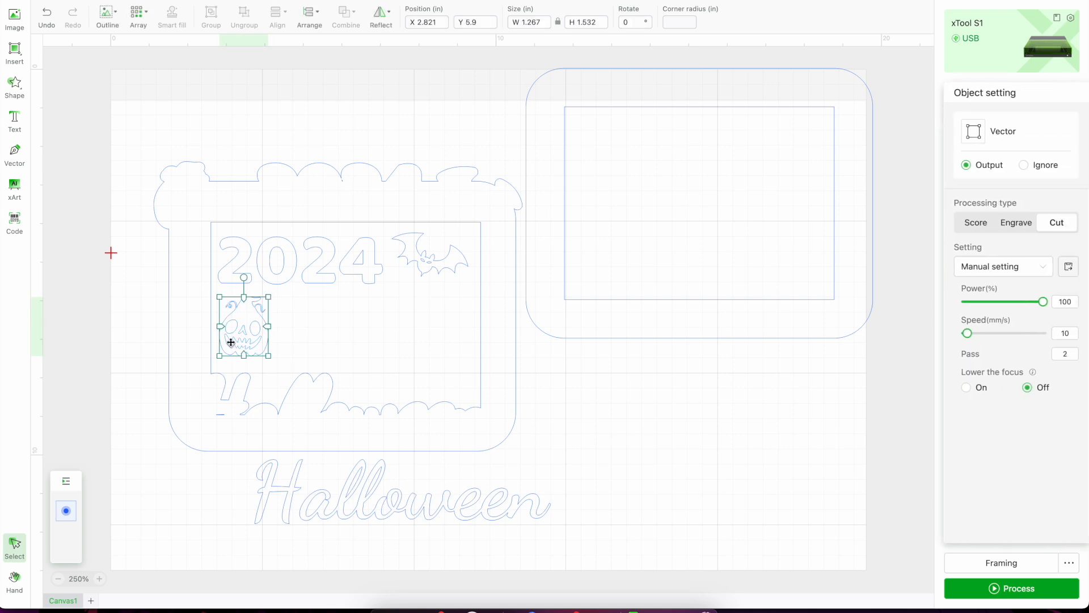
left_click(543, 482)
left_click(478, 424)
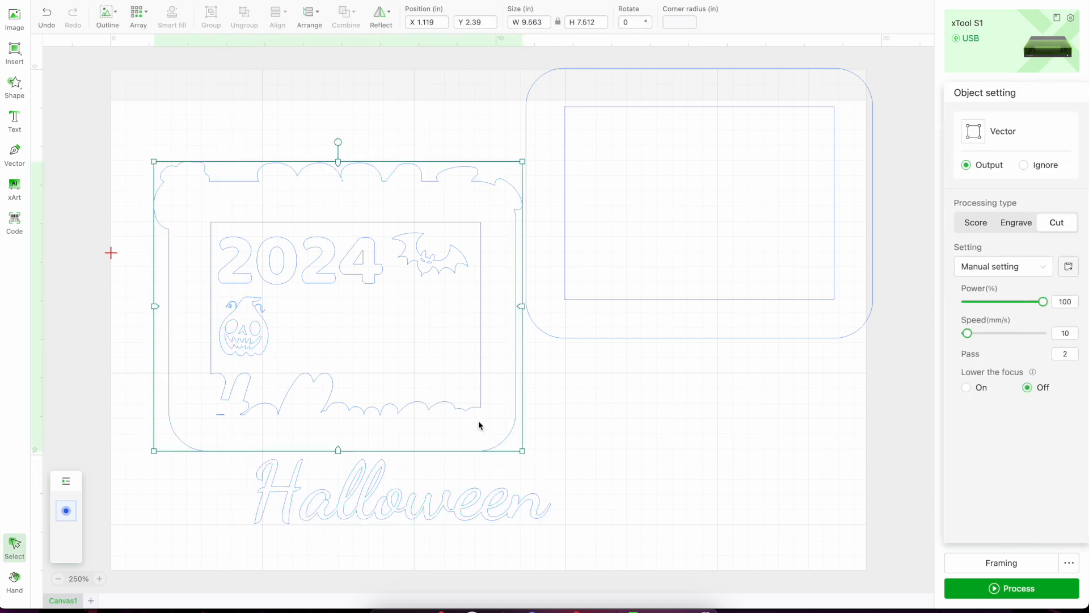
left_click(649, 329)
left_click(639, 300)
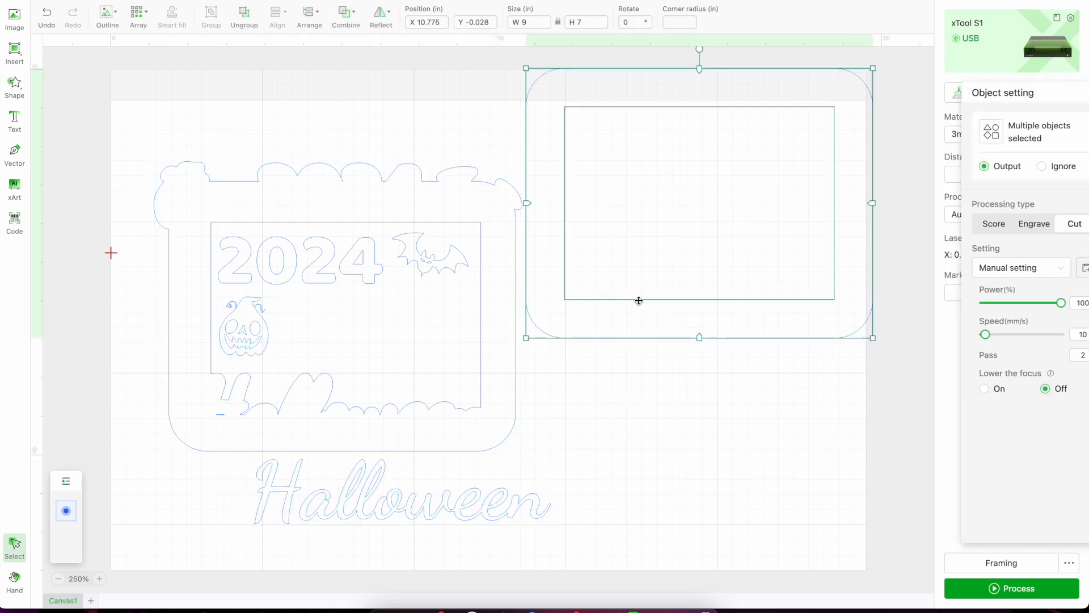
left_click(688, 394)
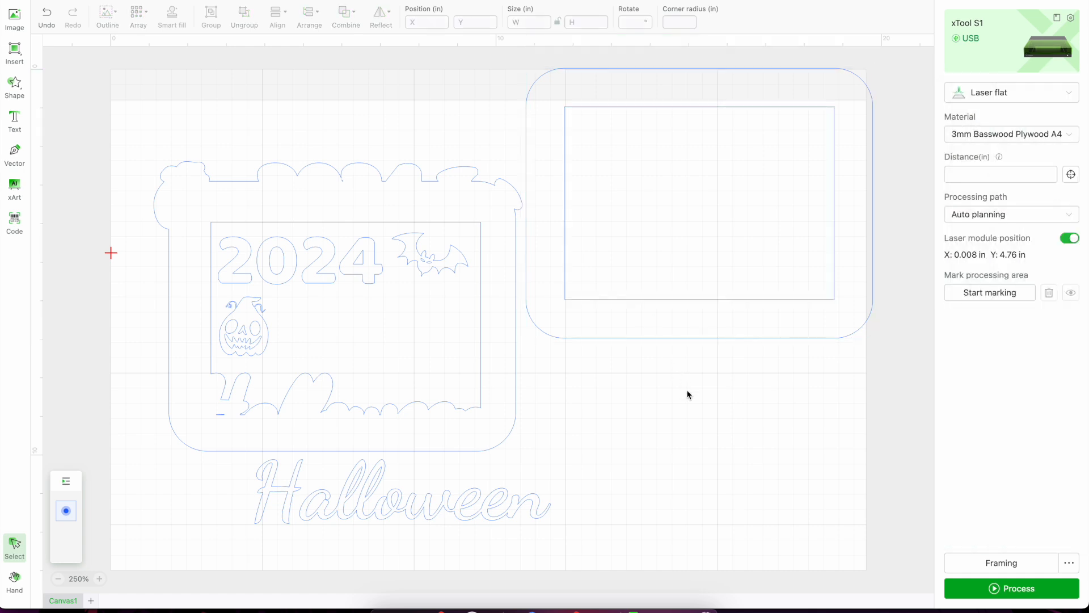